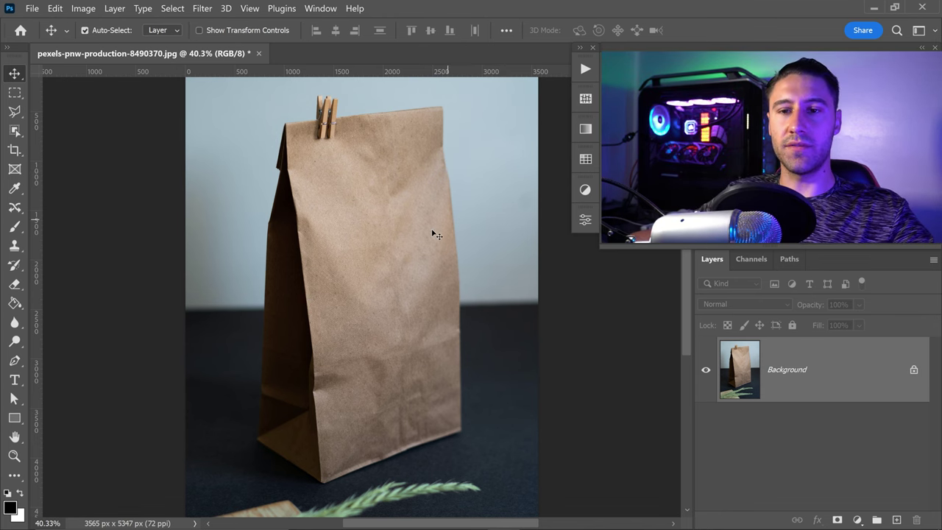
# Step: Draw a rectangle shape of about 1847 by 3826 px over the front face of the paper bag
pyautogui.click(16, 419)
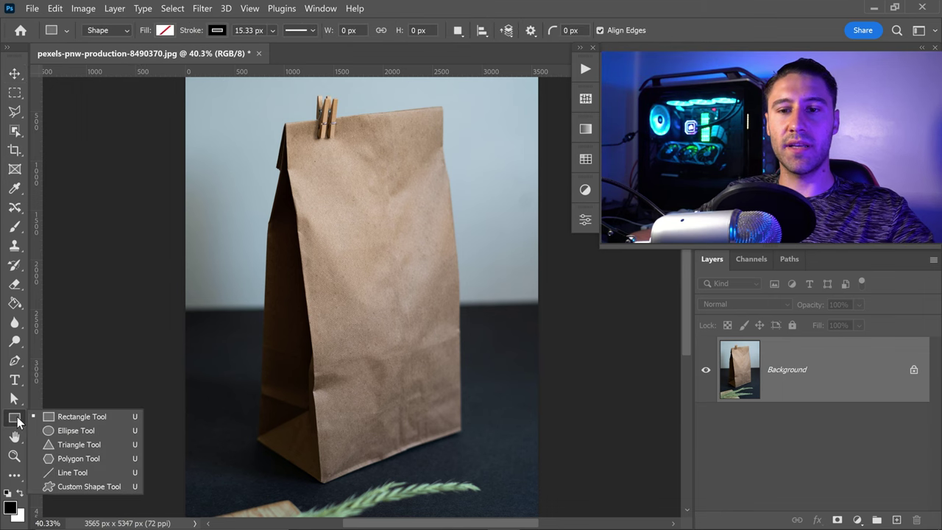
pyautogui.click(67, 416)
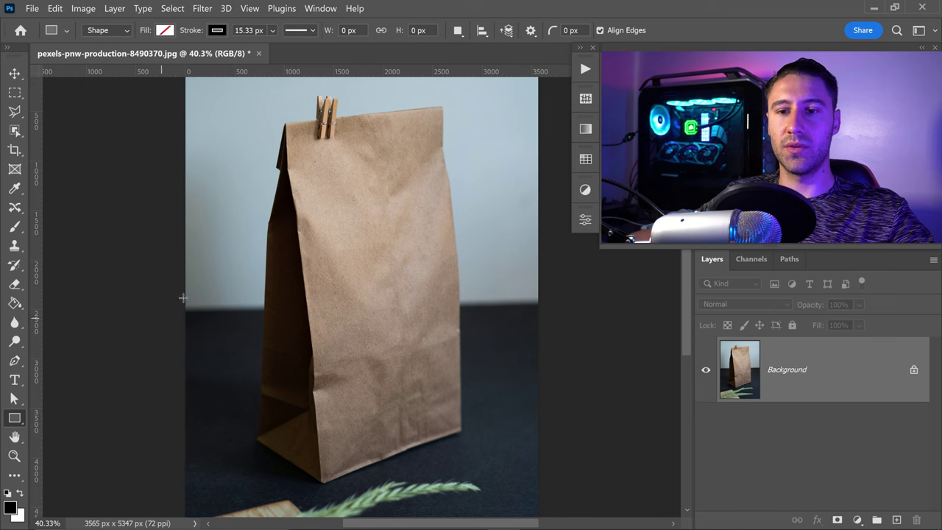
pyautogui.moveTo(504, 100); pyautogui.dragTo(323, 483)
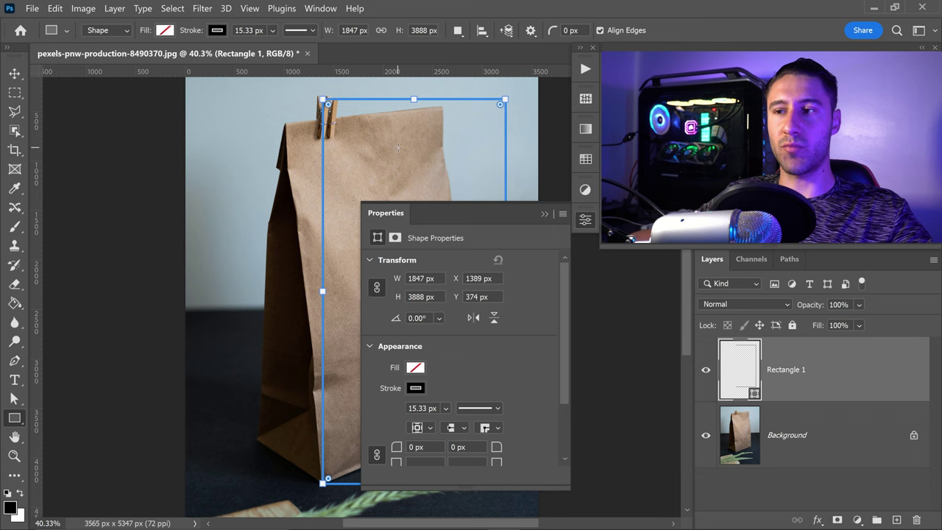
pyautogui.click(544, 213)
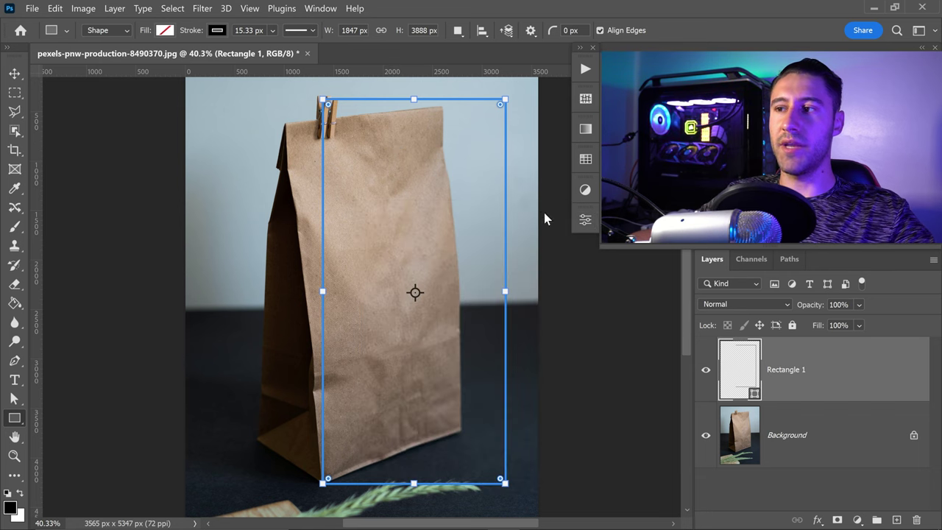
pyautogui.moveTo(414, 98); pyautogui.dragTo(414, 105)
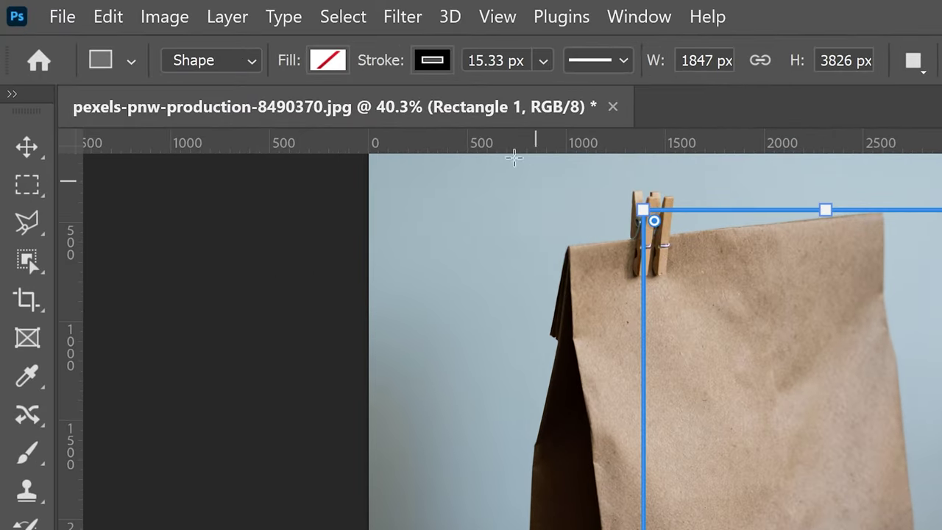
# Step: Remove the rectangle's stroke and give it a solid red fill
pyautogui.click(434, 60)
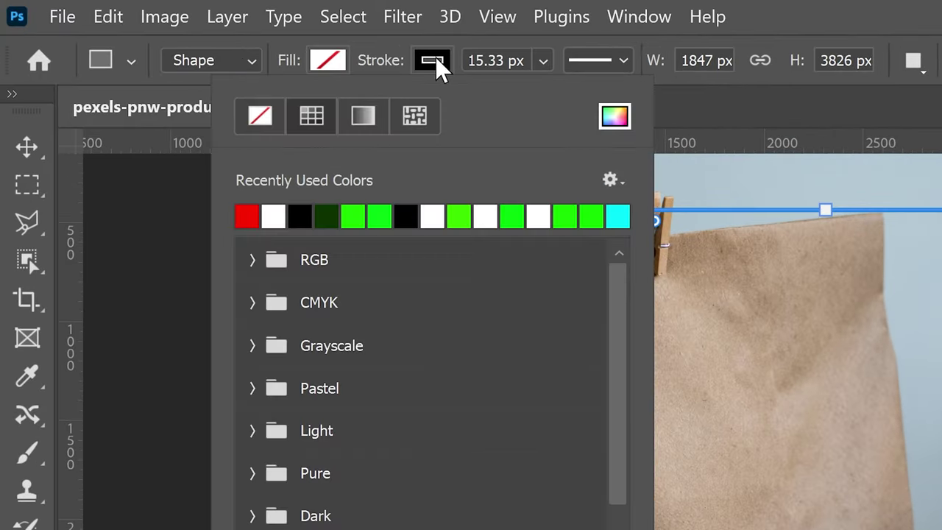
pyautogui.click(267, 124)
pyautogui.click(329, 59)
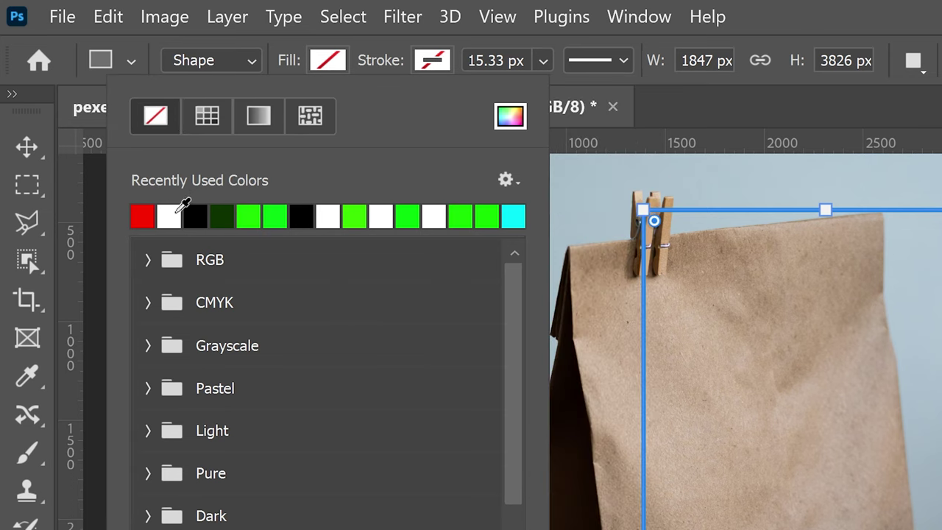
pyautogui.click(150, 215)
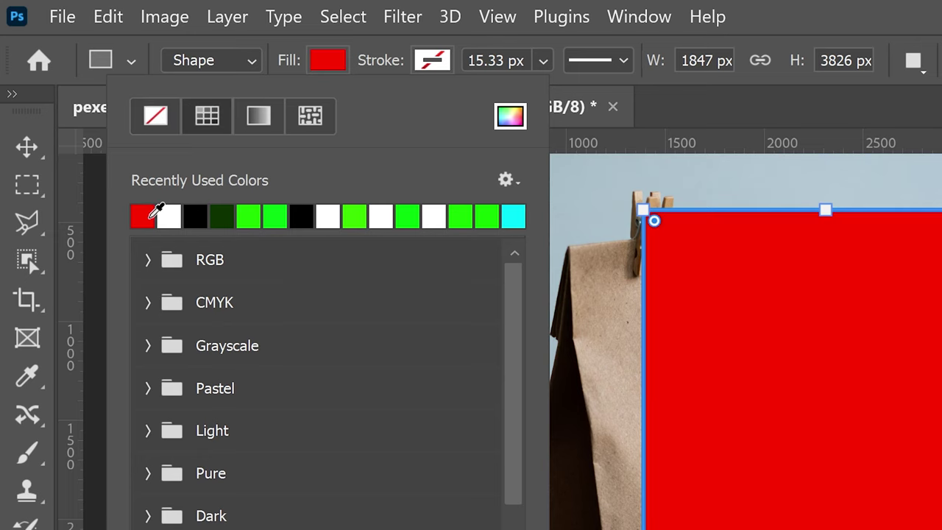
pyautogui.click(30, 145)
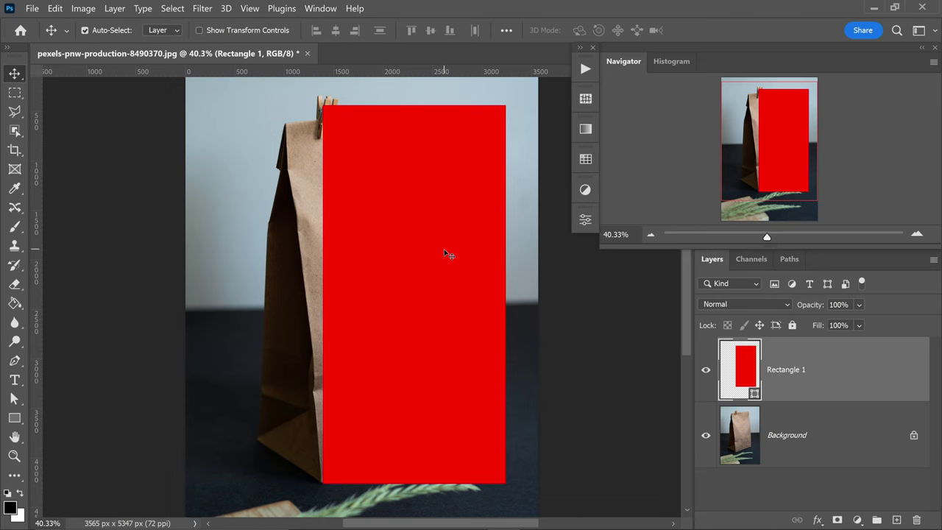
# Step: Convert the Rectangle 1 layer to a smart object and set its opacity to 50%
pyautogui.rightClick(784, 355)
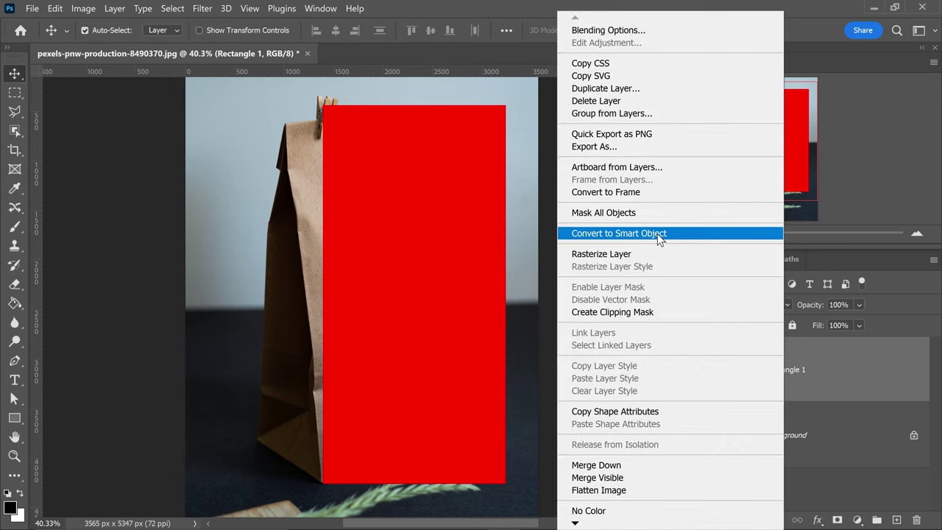
pyautogui.click(656, 233)
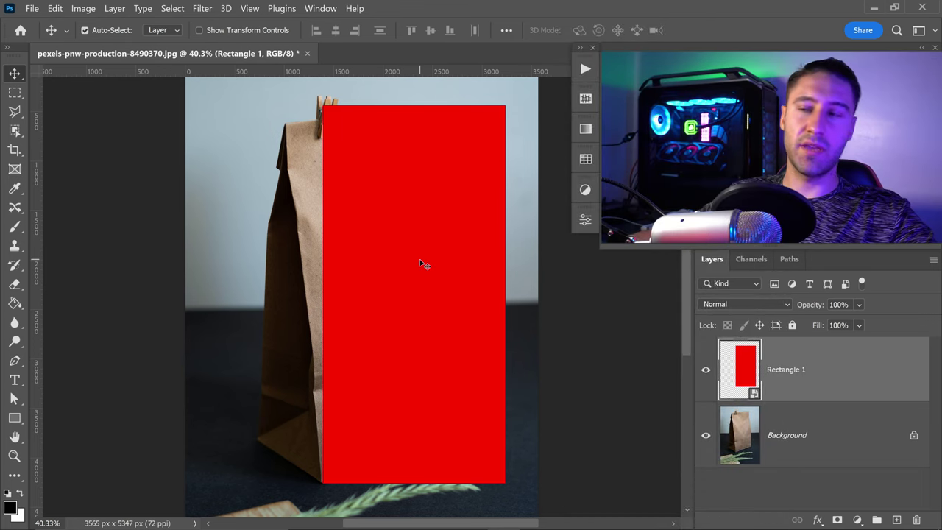
pyautogui.press('5')
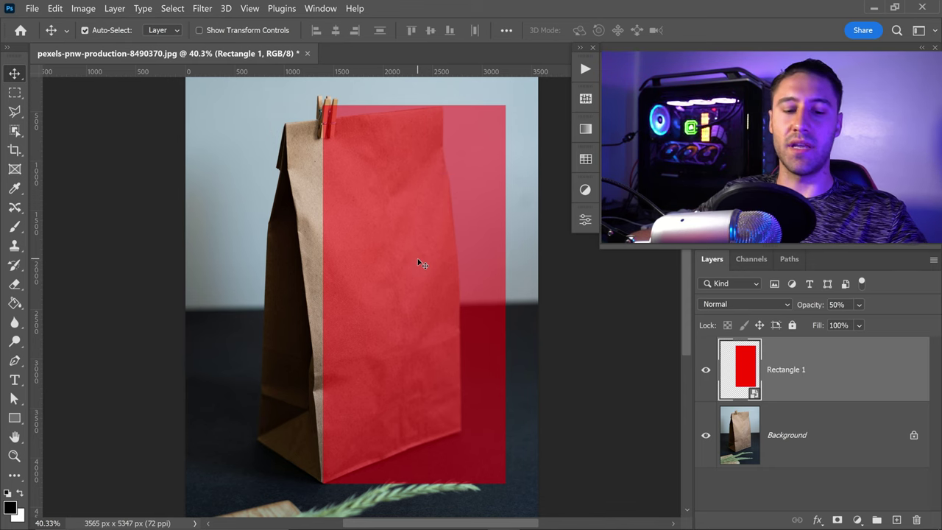
# Step: Warp the red rectangle so its two upper corners sit on the upper corners of the bag's front face
pyautogui.hotkey('ctrl', 't')
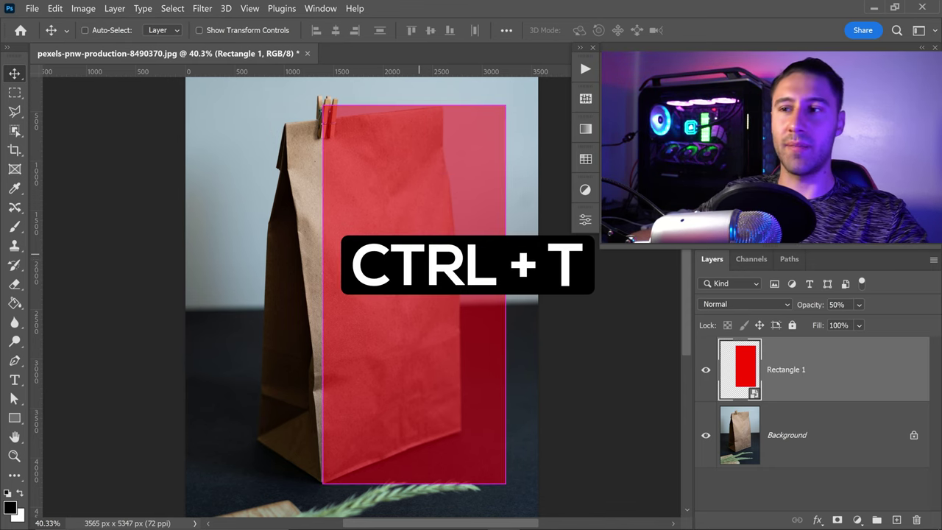
pyautogui.rightClick(419, 190)
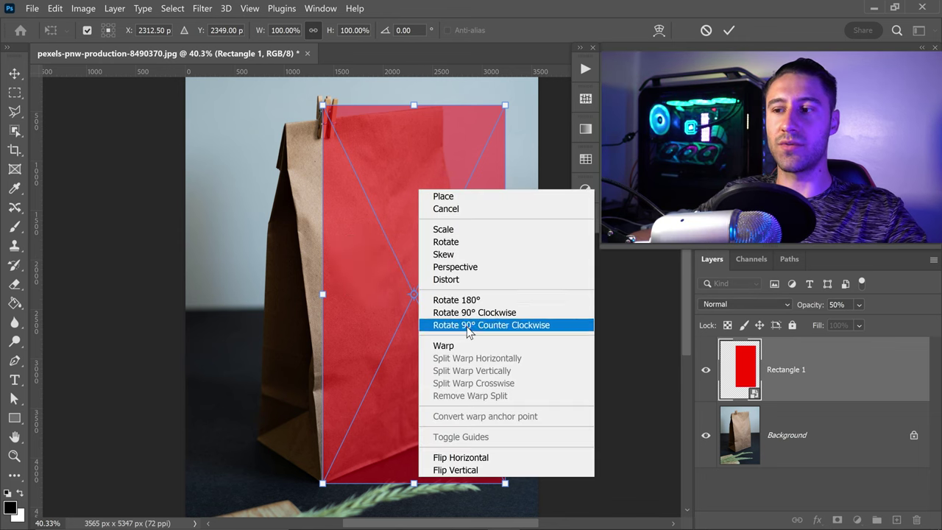
pyautogui.click(444, 345)
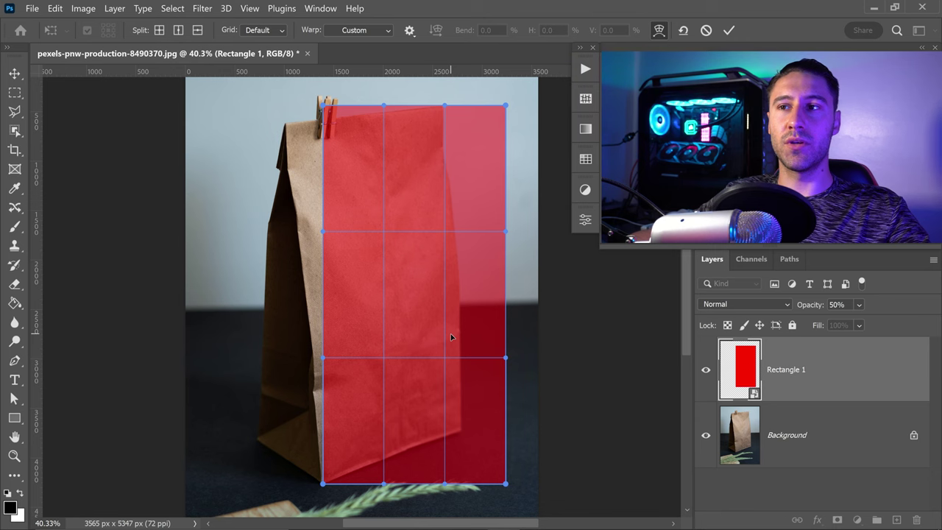
pyautogui.moveTo(322, 106); pyautogui.dragTo(284, 124)
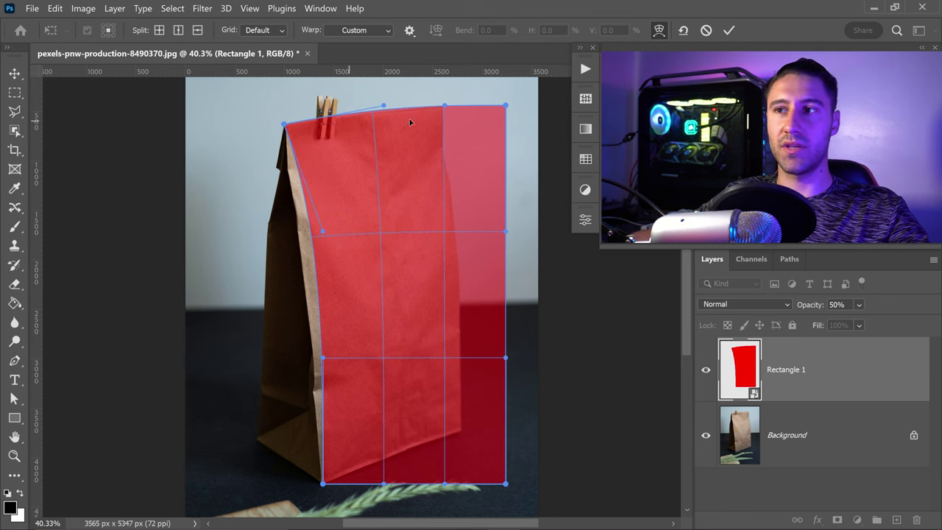
pyautogui.moveTo(506, 110); pyautogui.dragTo(367, 116)
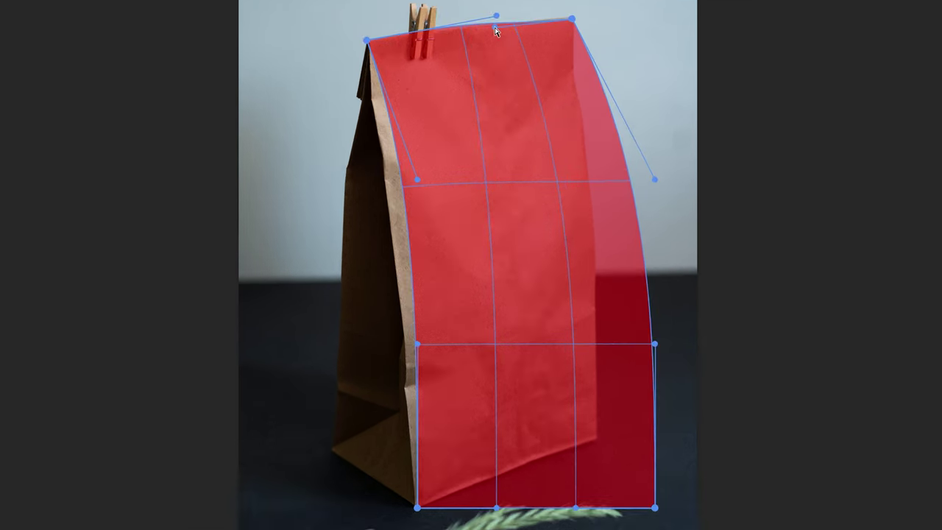
# Step: Move the warp's lower-right corner onto the bag's corner and pull the side handles in towards the bag's edges
pyautogui.moveTo(420, 213); pyautogui.dragTo(390, 215)
pyautogui.moveTo(655, 508); pyautogui.dragTo(595, 440)
pyautogui.moveTo(654, 343); pyautogui.dragTo(589, 348)
pyautogui.moveTo(654, 178); pyautogui.dragTo(595, 159)
pyautogui.moveTo(588, 347); pyautogui.dragTo(597, 343)
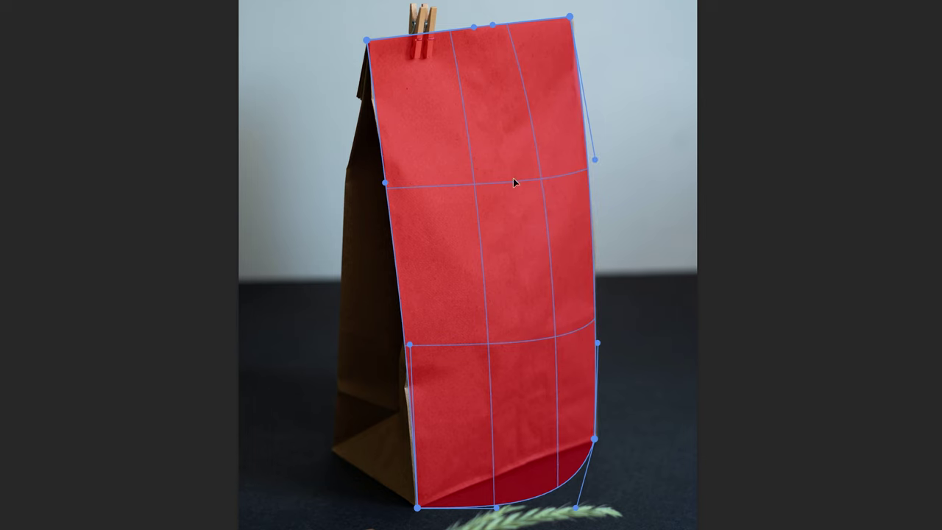
# Step: Adjust the remaining warp handles so the rectangle's upper, lower and side edges follow the bag's outline
pyautogui.moveTo(583, 203); pyautogui.dragTo(504, 218)
pyautogui.moveTo(475, 28); pyautogui.dragTo(448, 31)
pyautogui.moveTo(575, 508); pyautogui.dragTo(547, 449)
pyautogui.moveTo(496, 507); pyautogui.dragTo(481, 482)
pyautogui.moveTo(413, 345); pyautogui.dragTo(413, 356)
pyautogui.moveTo(598, 343); pyautogui.dragTo(597, 324)
pyautogui.moveTo(493, 24); pyautogui.dragTo(509, 23)
pyautogui.moveTo(384, 182); pyautogui.dragTo(385, 176)
# Step: Add two warp splits around the lower crease on the bag's left edge and fit their points to the paper's contour
pyautogui.hotkey('ctrl', '+')
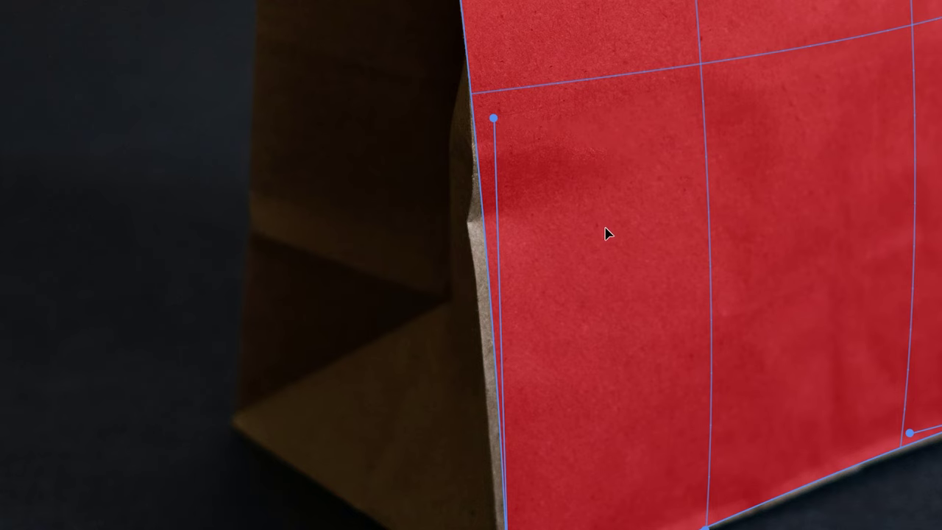
pyautogui.press('ctrl')
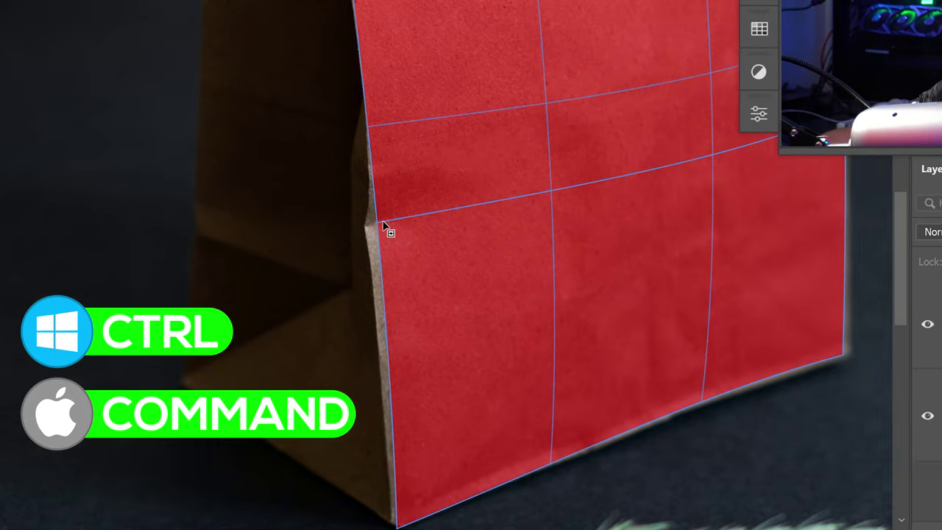
pyautogui.click(382, 225)
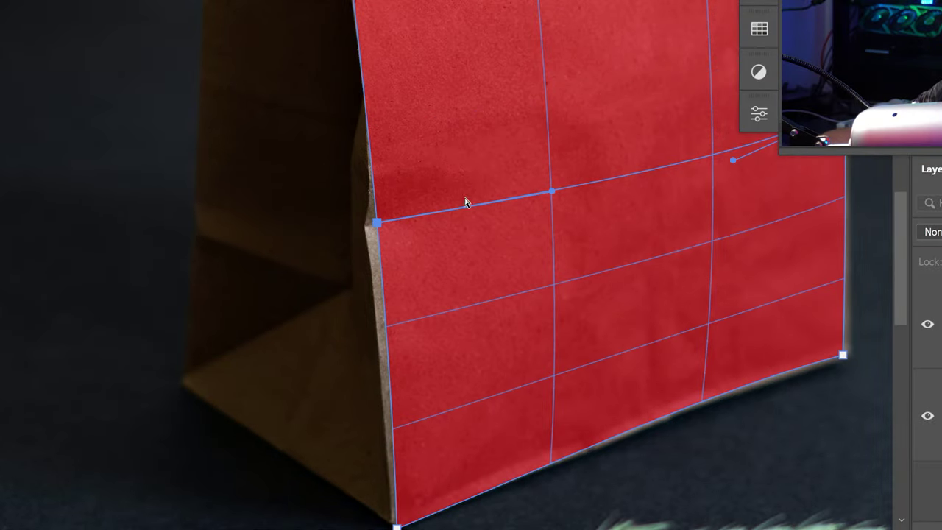
pyautogui.moveTo(380, 225); pyautogui.dragTo(367, 226)
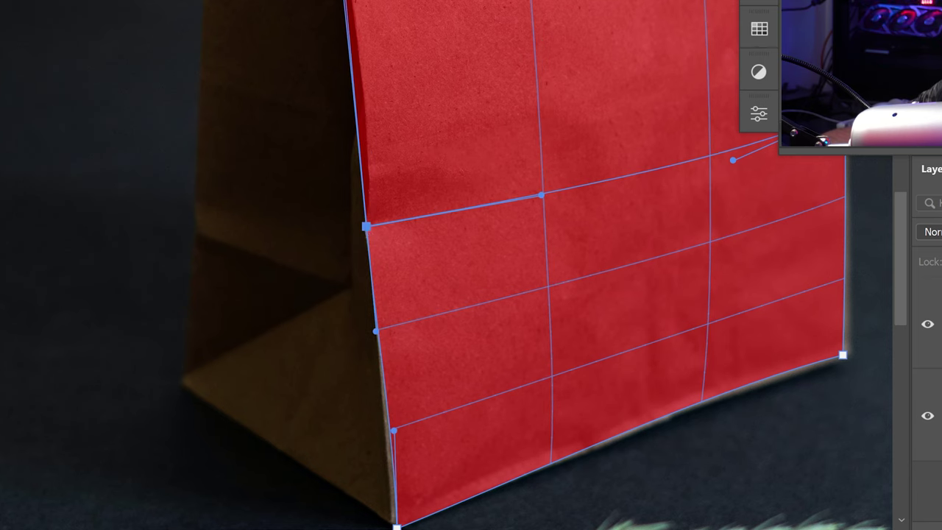
pyautogui.moveTo(396, 527); pyautogui.dragTo(392, 523)
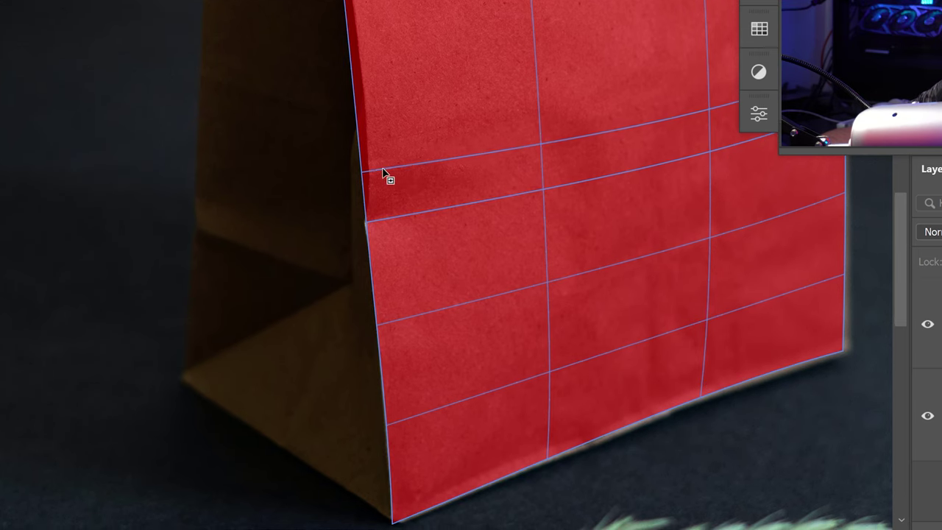
pyautogui.keyDown('alt'); pyautogui.click(371, 173); pyautogui.keyUp('alt')
pyautogui.moveTo(364, 174); pyautogui.dragTo(369, 168)
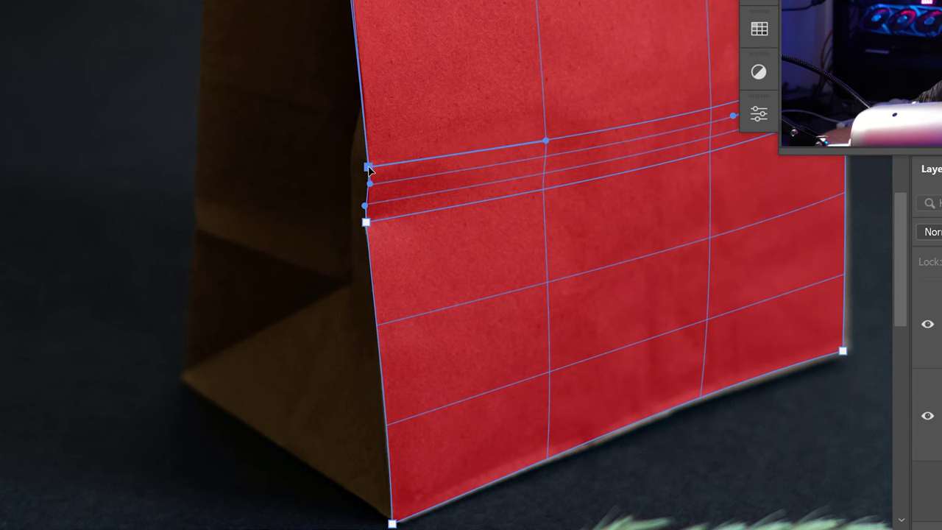
# Step: Add two warp splits along the upper part of the bag's left edge and align their points with the paper
pyautogui.scroll(5, 389, 245)
pyautogui.moveTo(389, 246); pyautogui.dragTo(398, 260)
pyautogui.moveTo(324, 53); pyautogui.dragTo(357, 123)
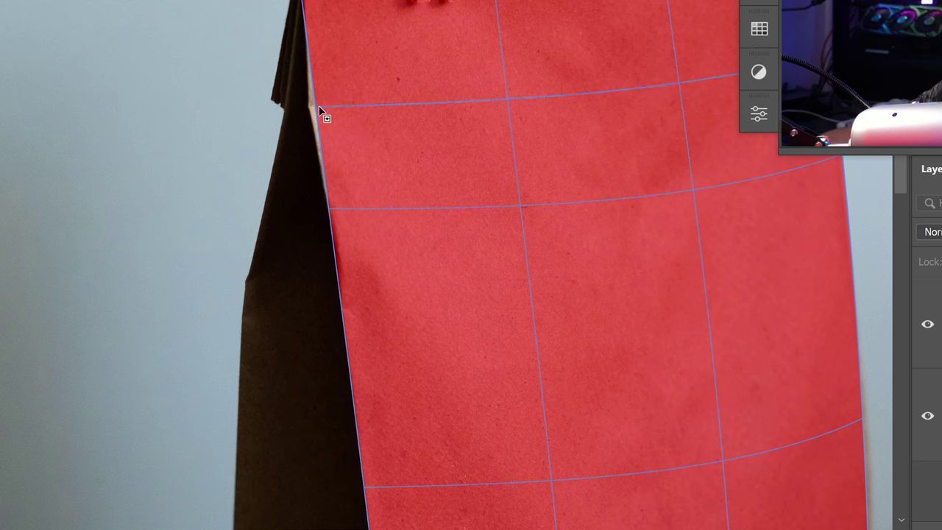
pyautogui.click(316, 104)
pyautogui.moveTo(312, 106); pyautogui.dragTo(309, 107)
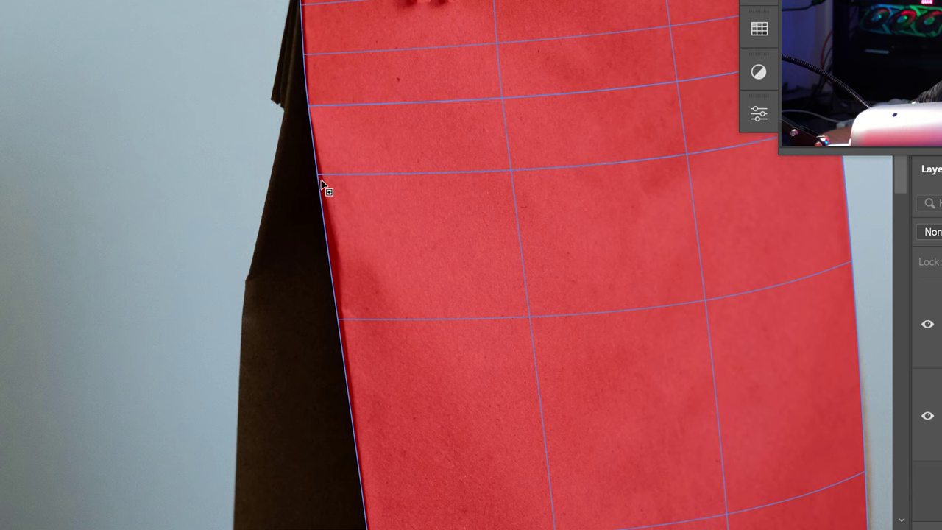
pyautogui.click(327, 237)
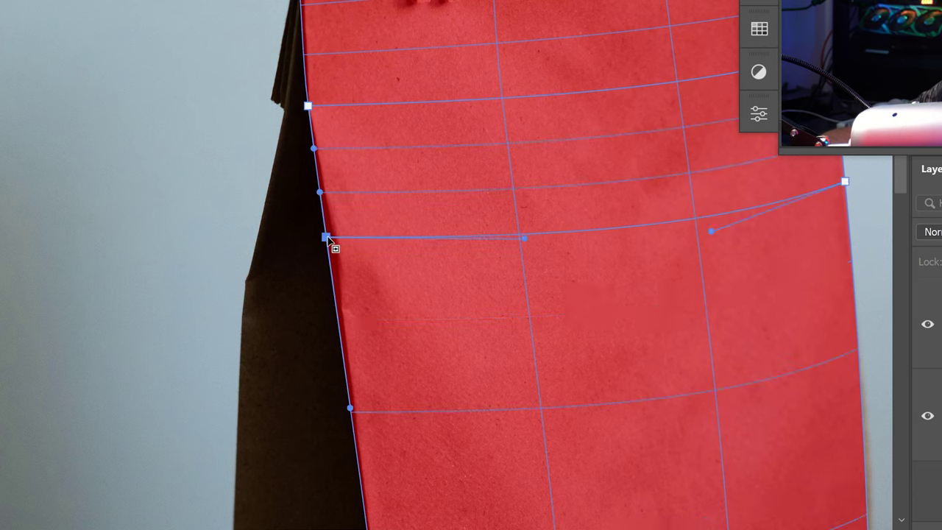
pyautogui.moveTo(328, 236); pyautogui.dragTo(335, 237)
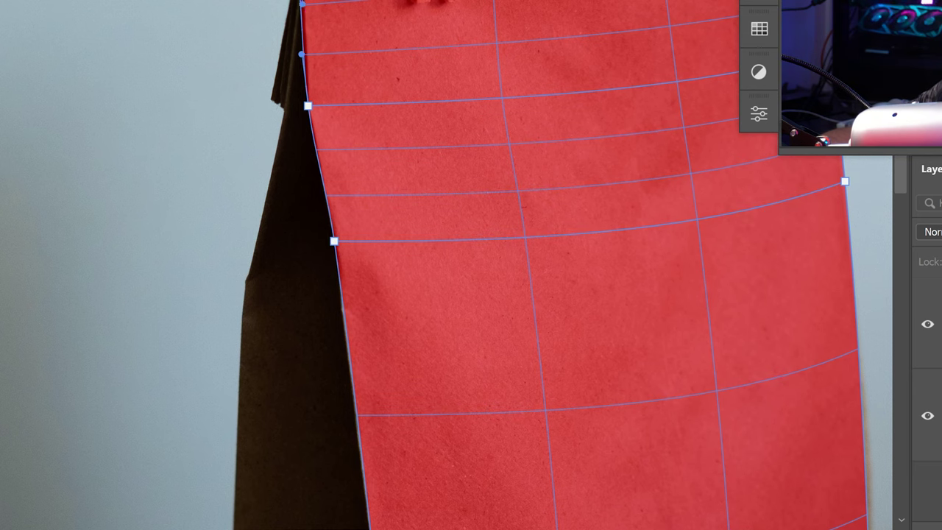
# Step: Fit the warp's right edge and lower crease lines to the bag, apply the warp, and set the layer's opacity to 100%
pyautogui.moveTo(557, 95); pyautogui.dragTo(262, 166)
pyautogui.click(536, 125)
pyautogui.scroll(-5, 530, 162)
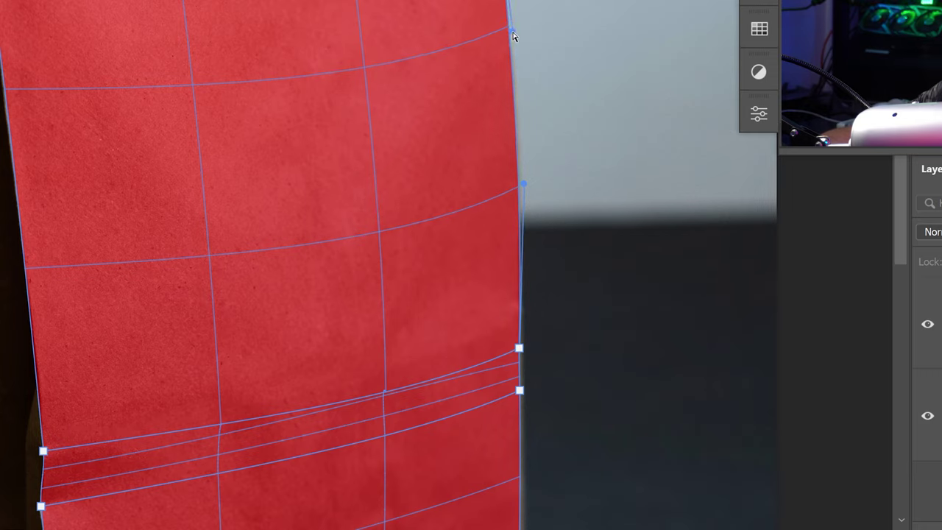
pyautogui.scroll(-5, 515, 110)
pyautogui.moveTo(418, 214); pyautogui.dragTo(380, 206)
pyautogui.moveTo(504, 215); pyautogui.dragTo(375, 202)
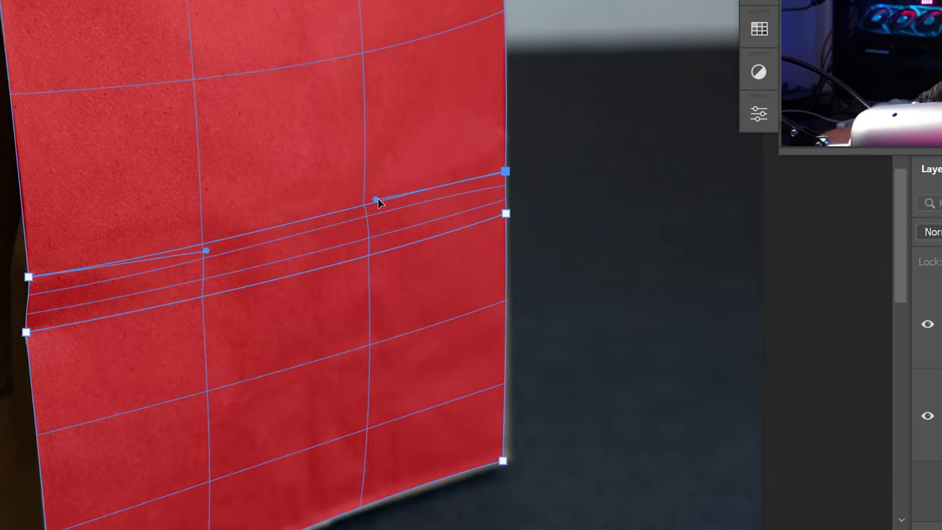
pyautogui.moveTo(200, 257); pyautogui.dragTo(198, 243)
pyautogui.click(576, 250)
pyautogui.click(502, 461)
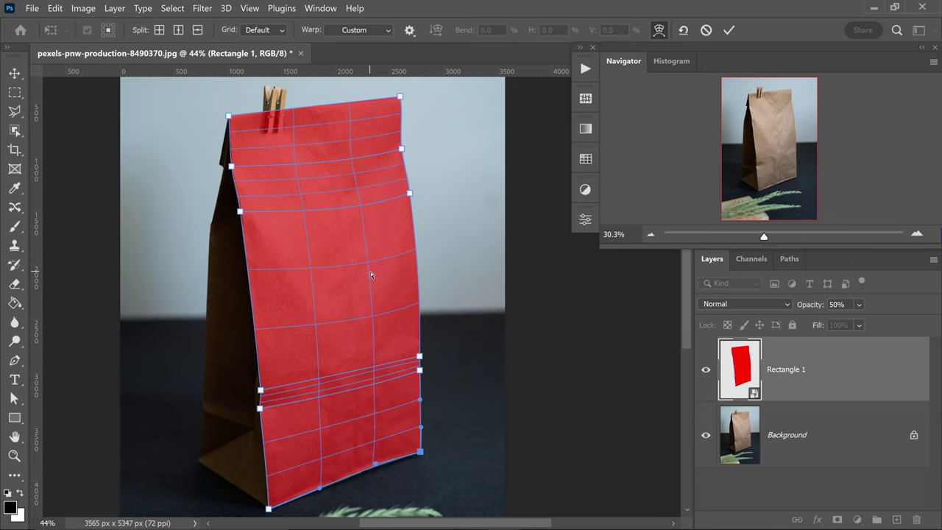
pyautogui.press('Return')
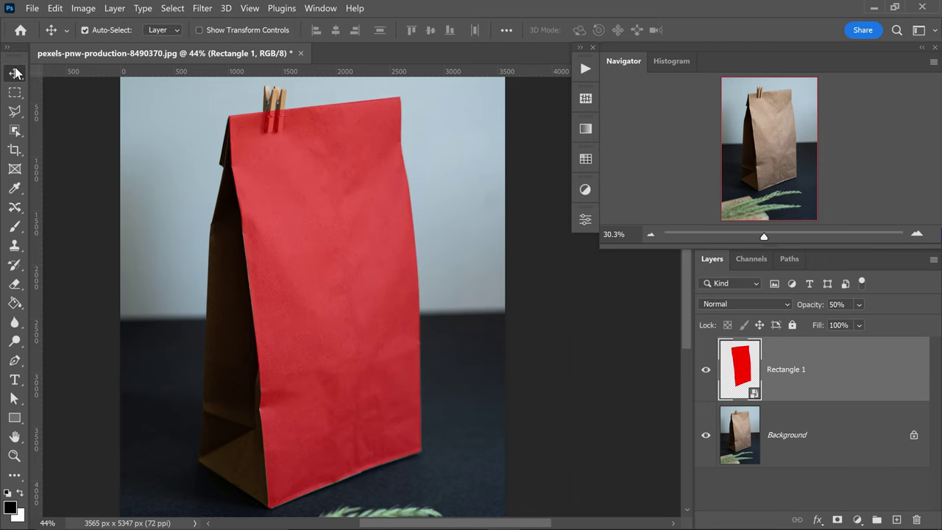
pyautogui.press('0')
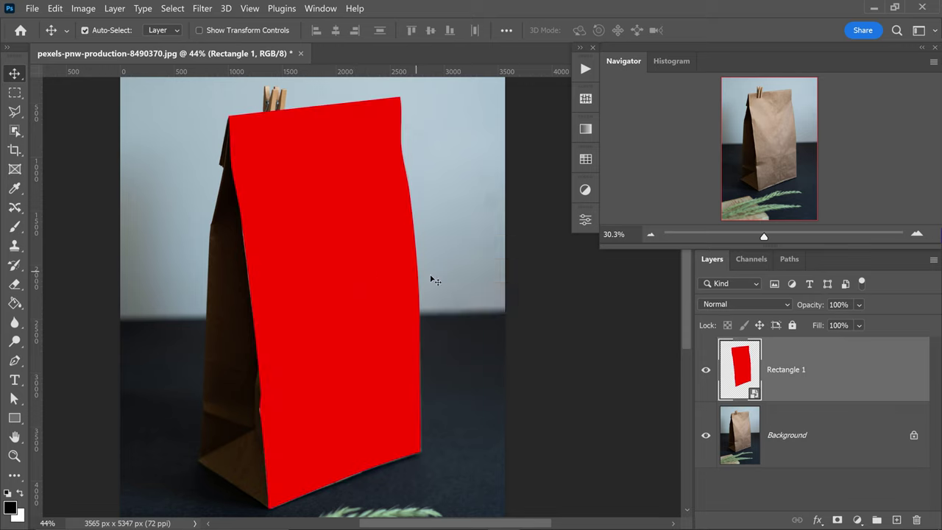
# Step: Open the Rectangle 1 smart object's contents and place veggie brand example.png from the exmaples folder in it
pyautogui.doubleClick(732, 355)
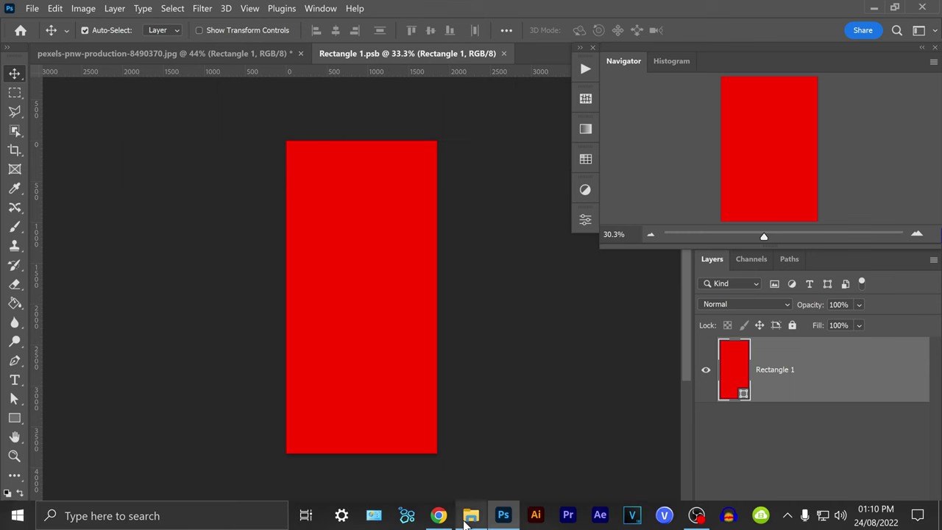
pyautogui.click(471, 518)
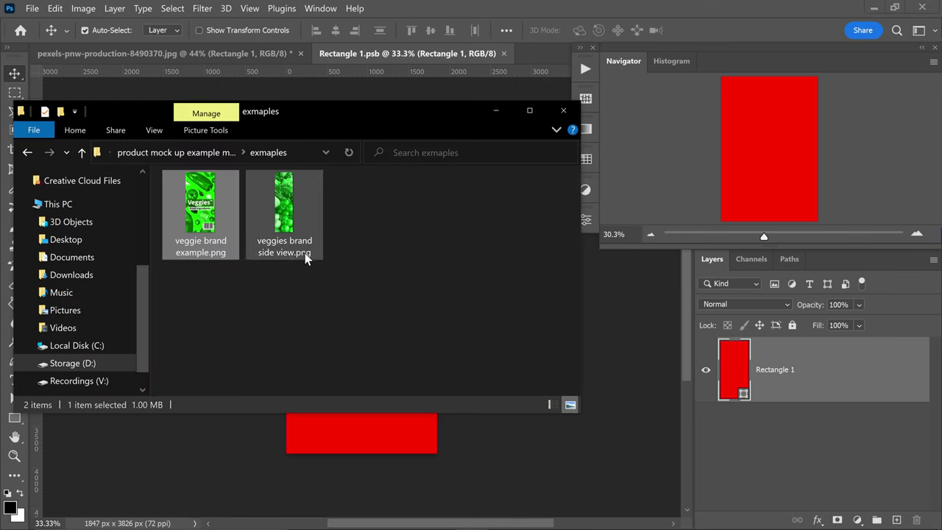
pyautogui.moveTo(213, 226); pyautogui.dragTo(262, 438)
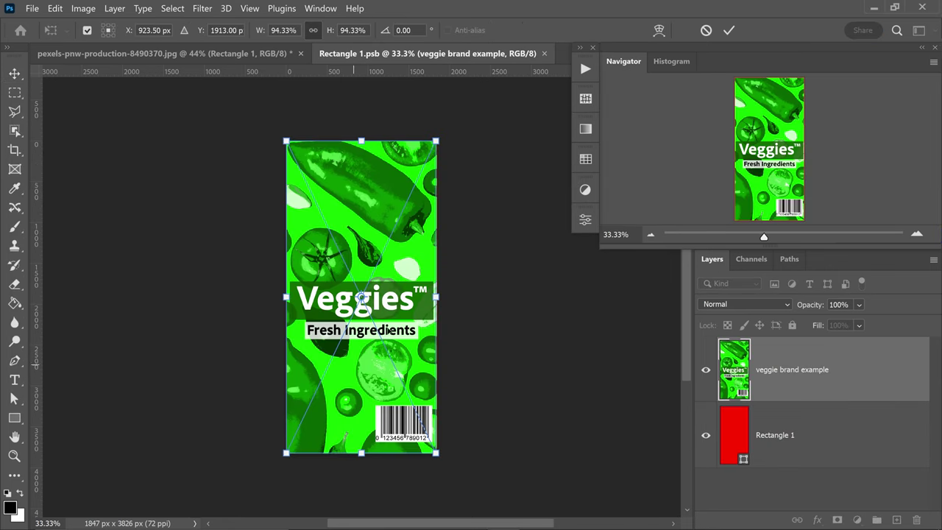
# Step: Enlarge the placed artwork slightly so it covers the whole canvas, then save and close the smart object document
pyautogui.moveTo(438, 140); pyautogui.dragTo(439, 137)
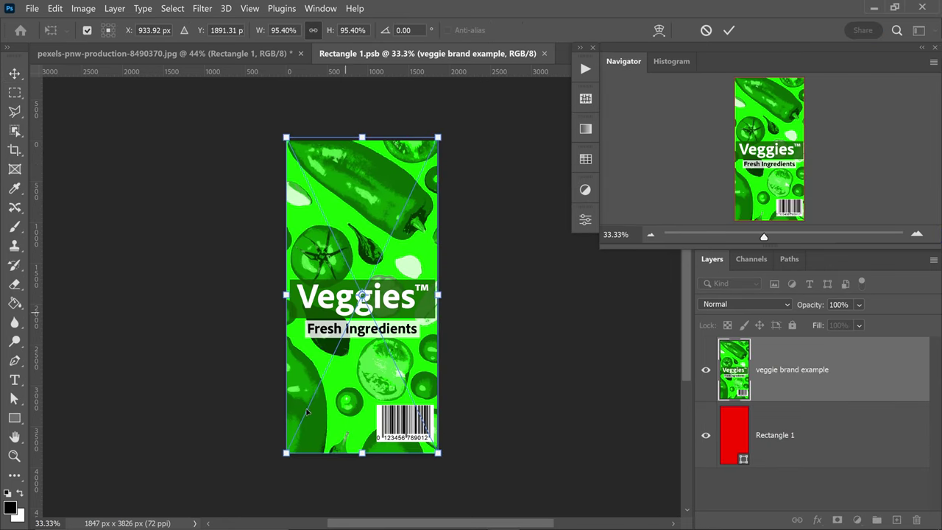
pyautogui.moveTo(286, 453); pyautogui.dragTo(287, 455)
pyautogui.press('Return')
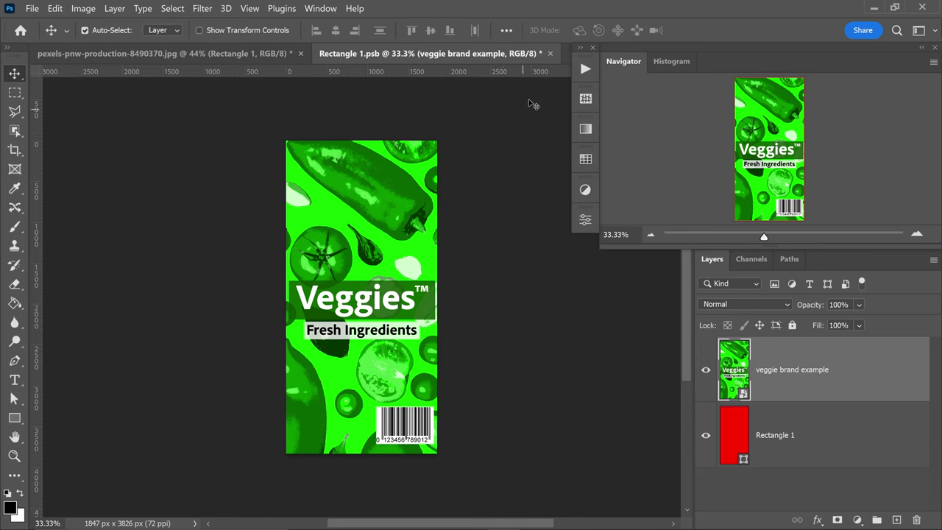
pyautogui.click(550, 54)
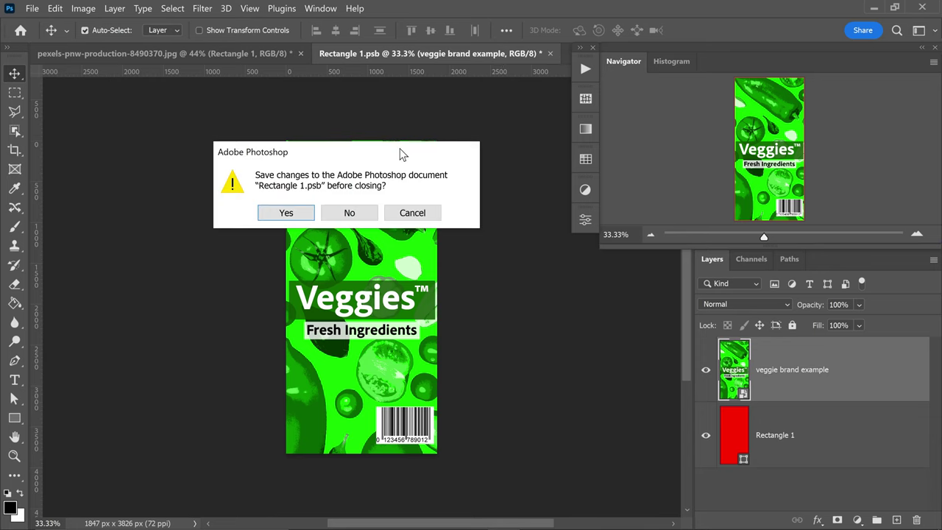
pyautogui.click(283, 207)
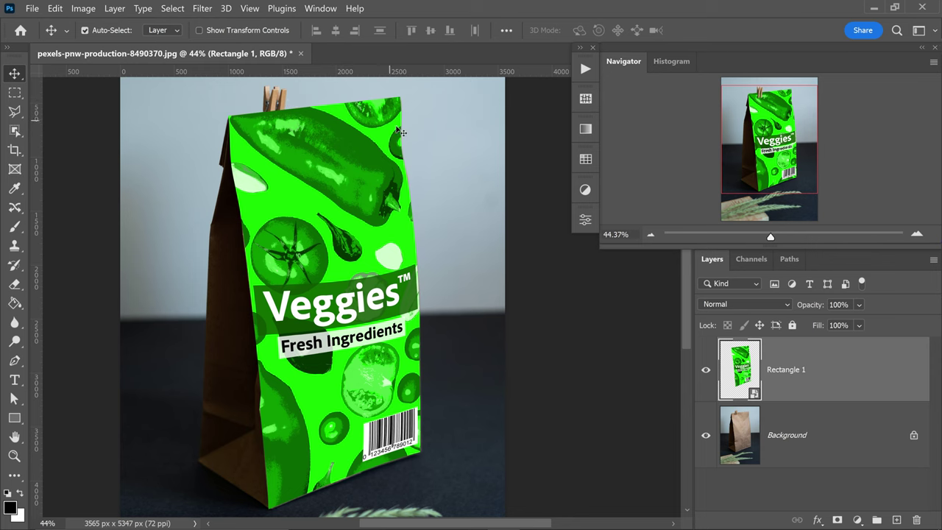
# Step: Set the Rectangle 1 layer's opacity to 50% and mask out the left clothespin with a Polygonal Lasso selection and an inverted layer mask
pyautogui.press('5')
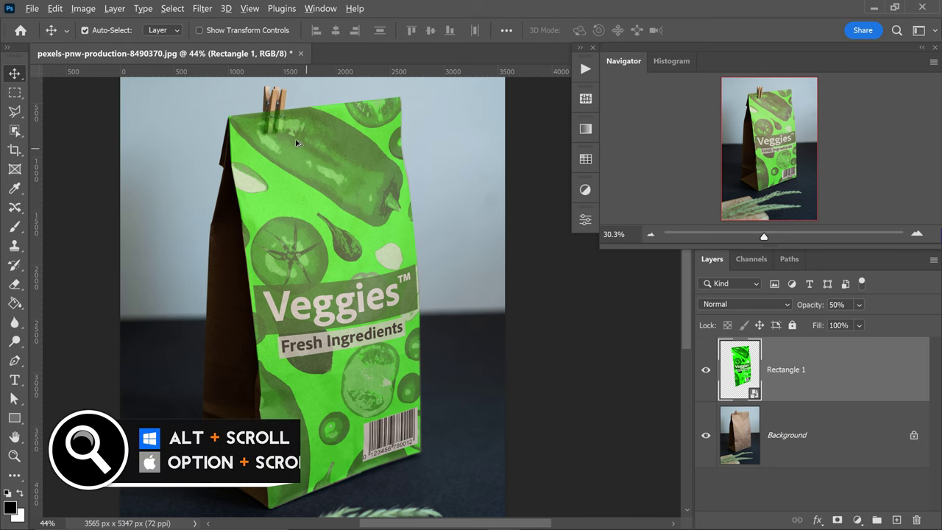
pyautogui.scroll(8, 263, 97)
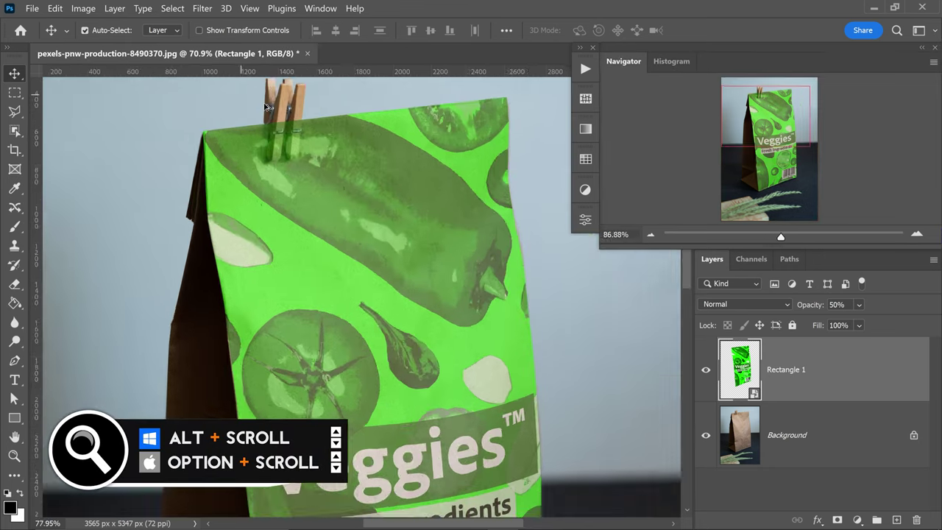
pyautogui.scroll(3, 274, 118)
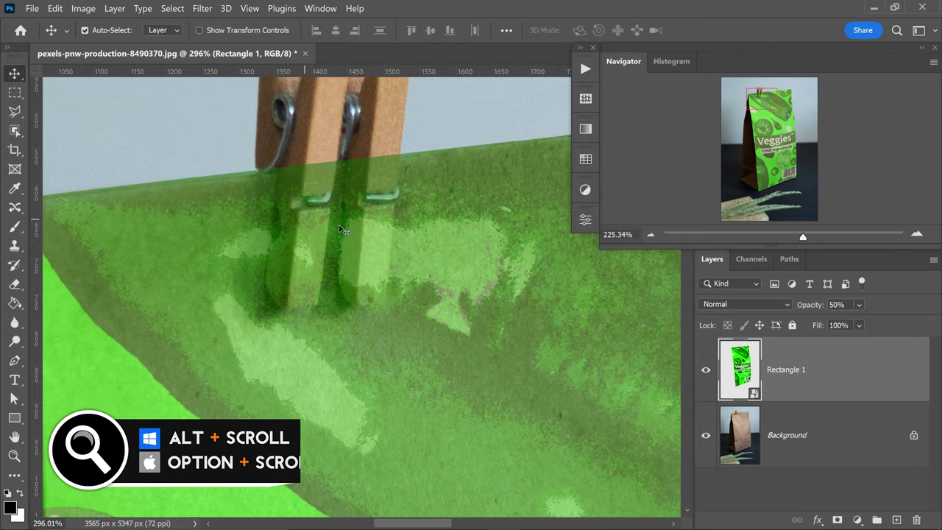
pyautogui.scroll(2, 298, 212)
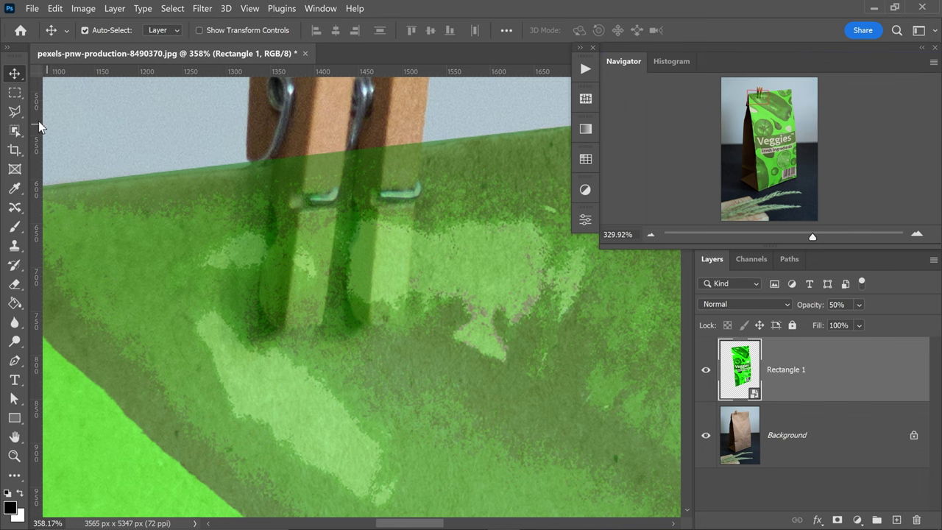
pyautogui.click(16, 112)
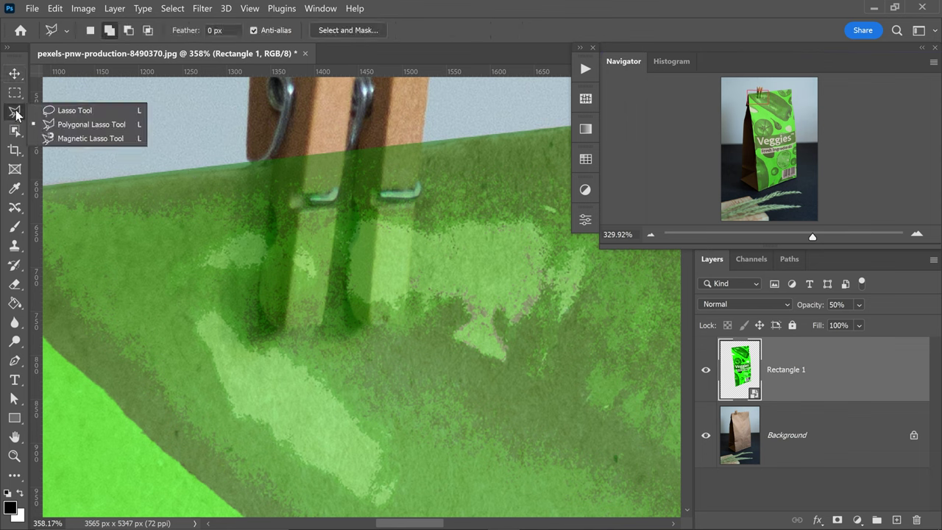
pyautogui.click(63, 123)
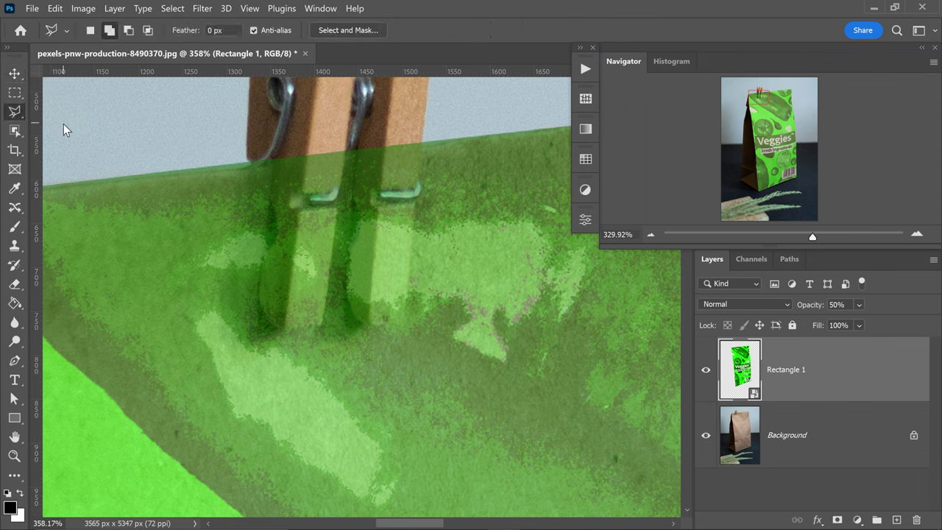
pyautogui.click(274, 158)
pyautogui.moveTo(272, 191)
pyautogui.mouseDown()
pyautogui.moveTo(279, 235)
pyautogui.moveTo(262, 266)
pyautogui.moveTo(262, 312)
pyautogui.moveTo(279, 328)
pyautogui.moveTo(323, 324)
pyautogui.moveTo(343, 175)
pyautogui.moveTo(325, 124)
pyautogui.moveTo(296, 121)
pyautogui.moveTo(275, 155)
pyautogui.mouseUp()
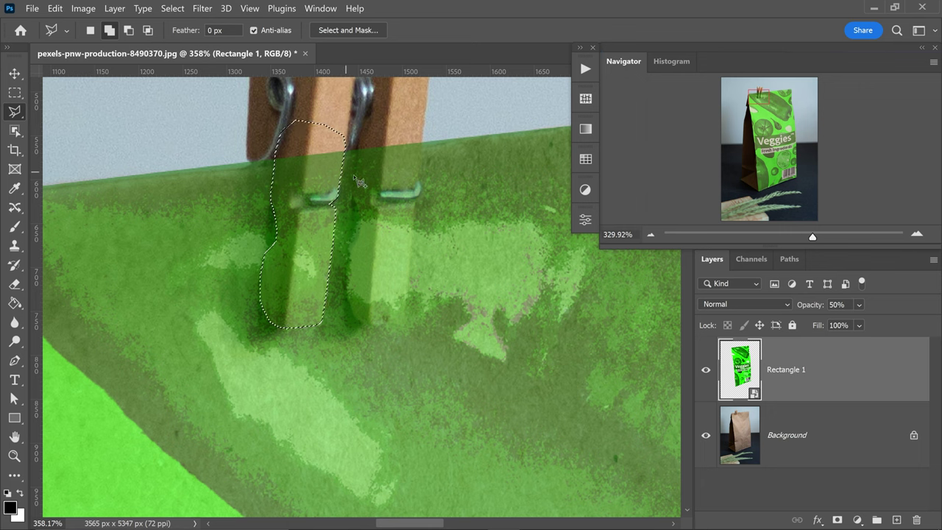
pyautogui.click(837, 519)
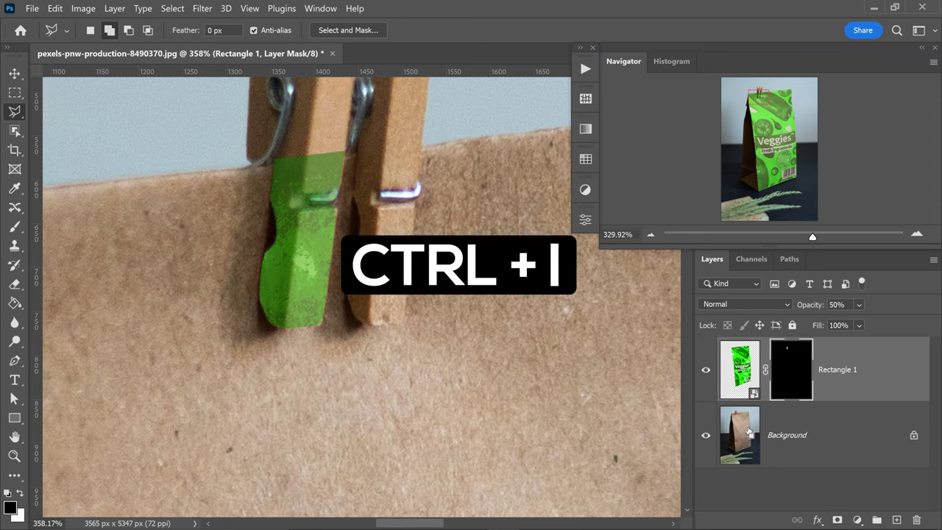
pyautogui.hotkey('ctrl', 'i')
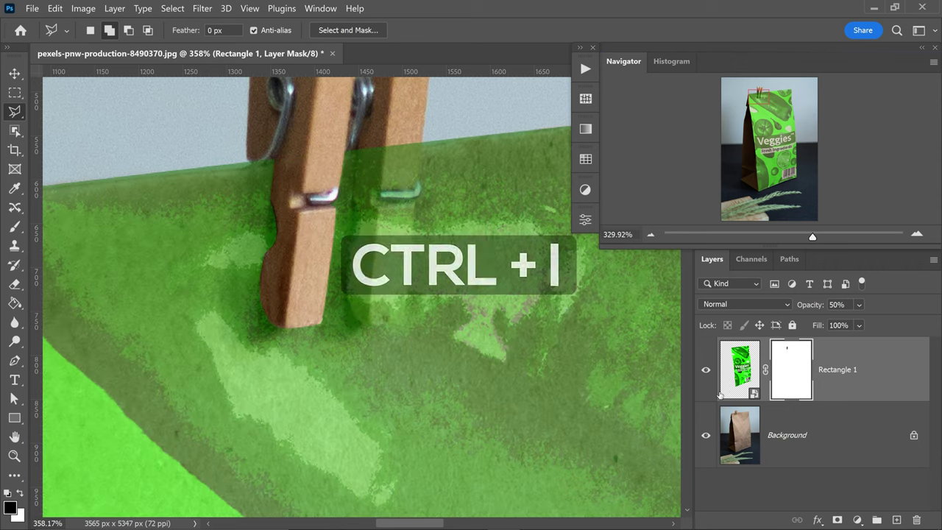
# Step: Outline the right clothespin with the Polygonal Lasso, fill it with black on the layer mask, and deselect
pyautogui.click(356, 148)
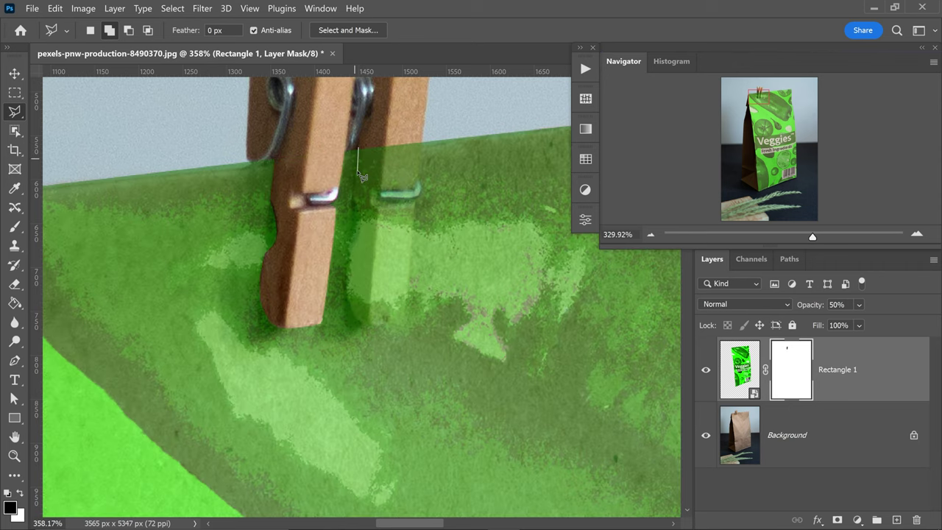
pyautogui.moveTo(354, 198)
pyautogui.mouseDown()
pyautogui.moveTo(351, 249)
pyautogui.moveTo(359, 320)
pyautogui.moveTo(407, 296)
pyautogui.moveTo(425, 131)
pyautogui.moveTo(396, 117)
pyautogui.moveTo(358, 149)
pyautogui.mouseUp()
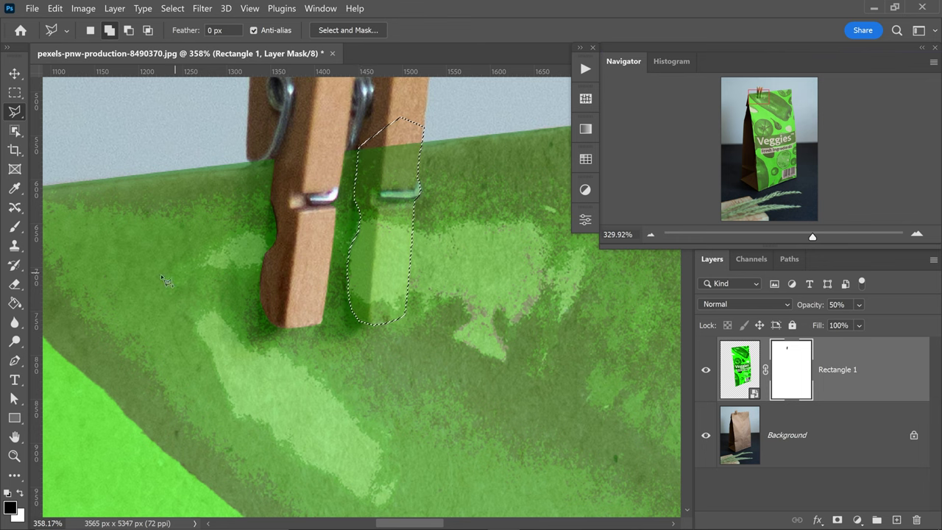
pyautogui.click(17, 303)
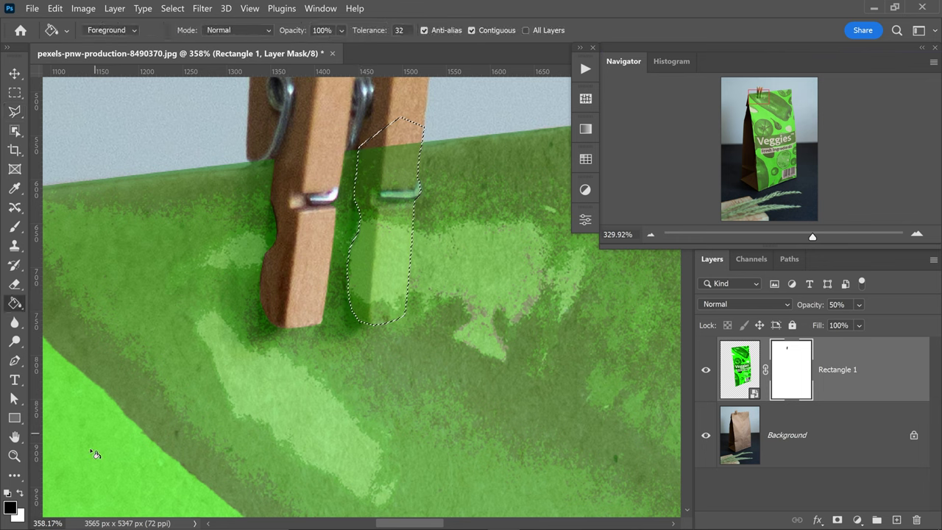
pyautogui.click(391, 260)
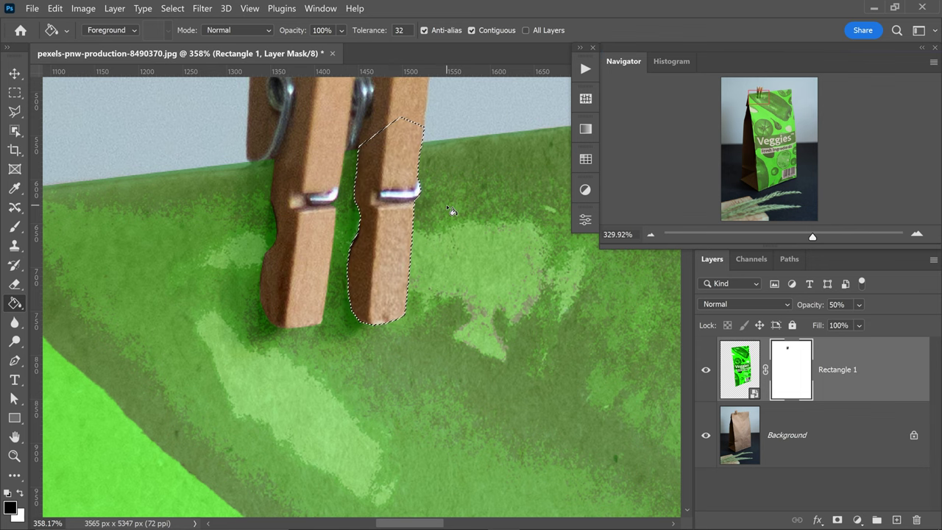
pyautogui.hotkey('ctrl', 'd')
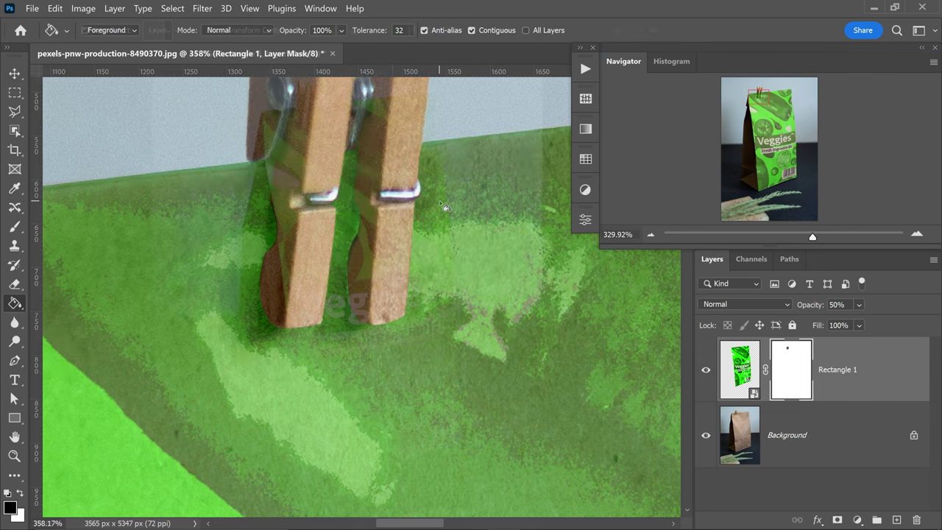
# Step: Fit the image in the window, set the Rectangle 1 layer's opacity to 100%, and make its artwork active instead of the mask
pyautogui.press('v')
pyautogui.hotkey('ctrl', '0')
pyautogui.click(858, 324)
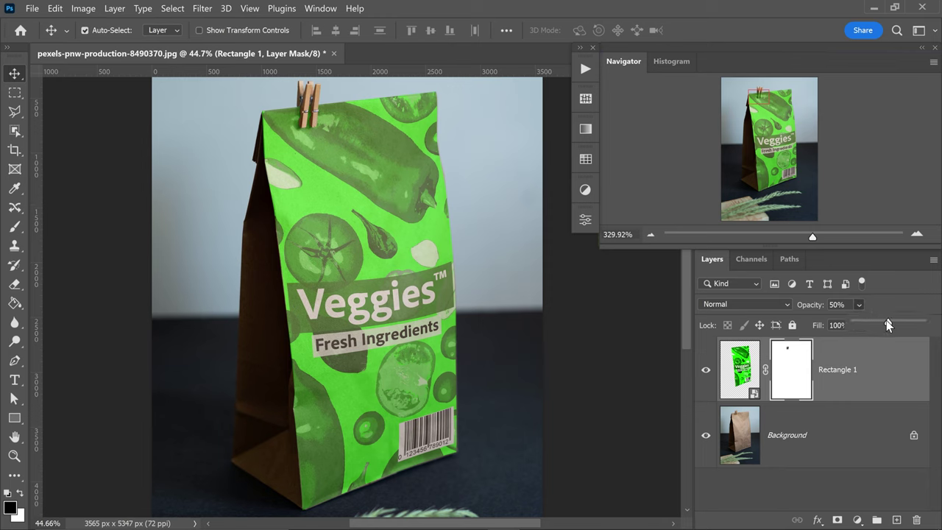
pyautogui.moveTo(885, 324); pyautogui.dragTo(920, 323)
pyautogui.click(739, 368)
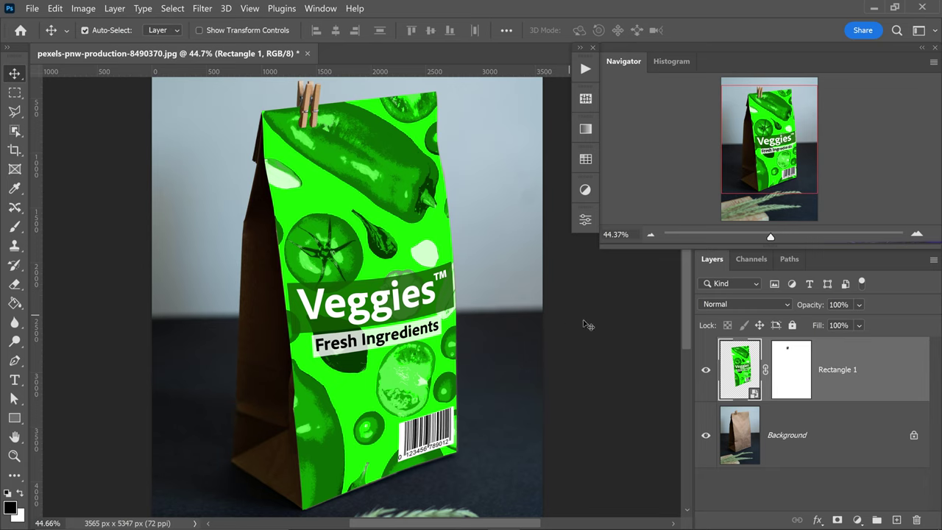
# Step: Hide the Rectangle 1 layer, select the paper bag on the Background with the Object Selection tool, and copy it to a new layer
pyautogui.click(706, 373)
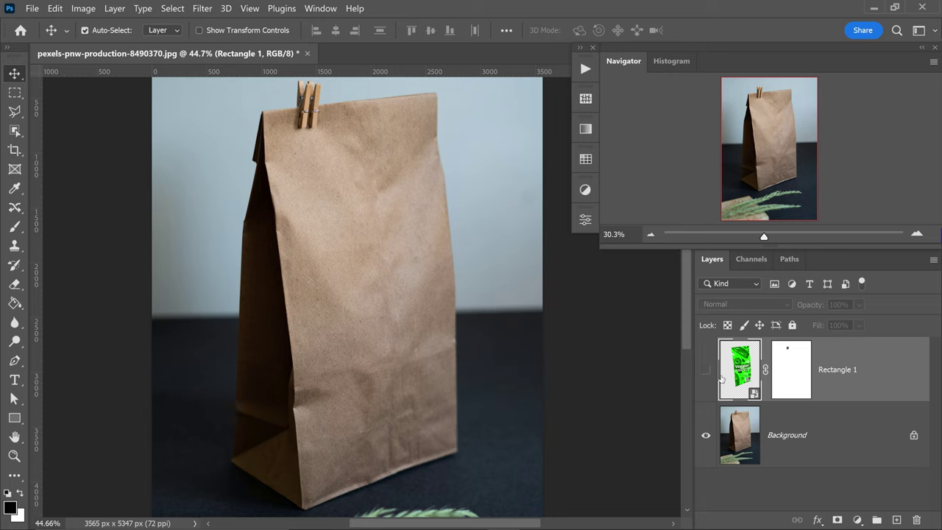
pyautogui.click(809, 433)
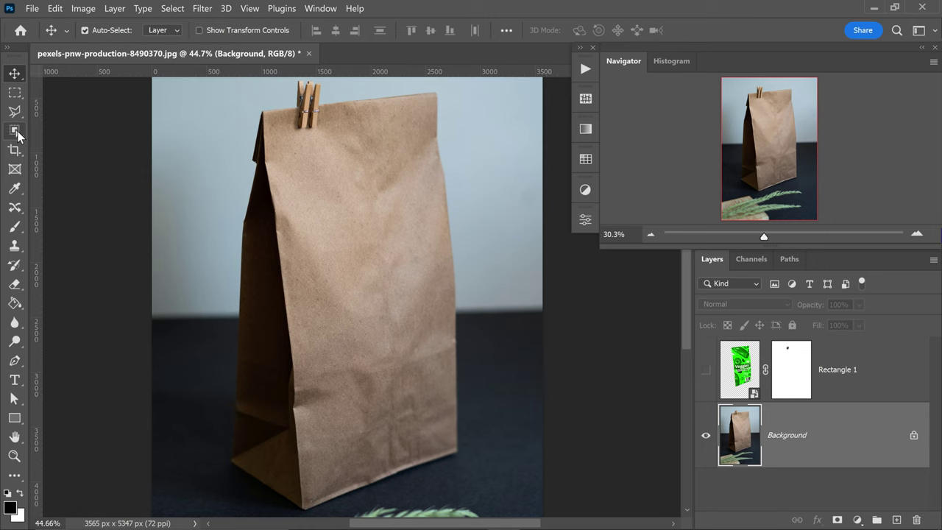
pyautogui.moveTo(17, 132); pyautogui.dragTo(76, 128)
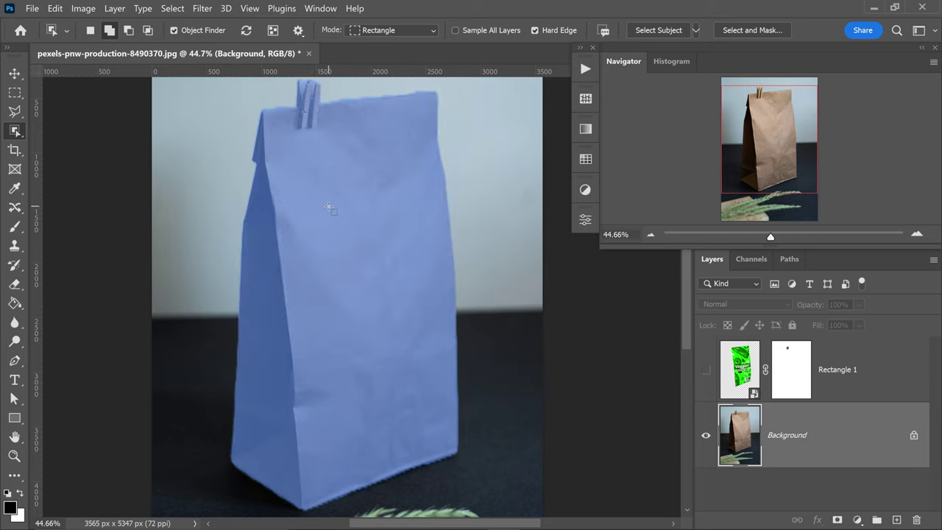
pyautogui.click(401, 236)
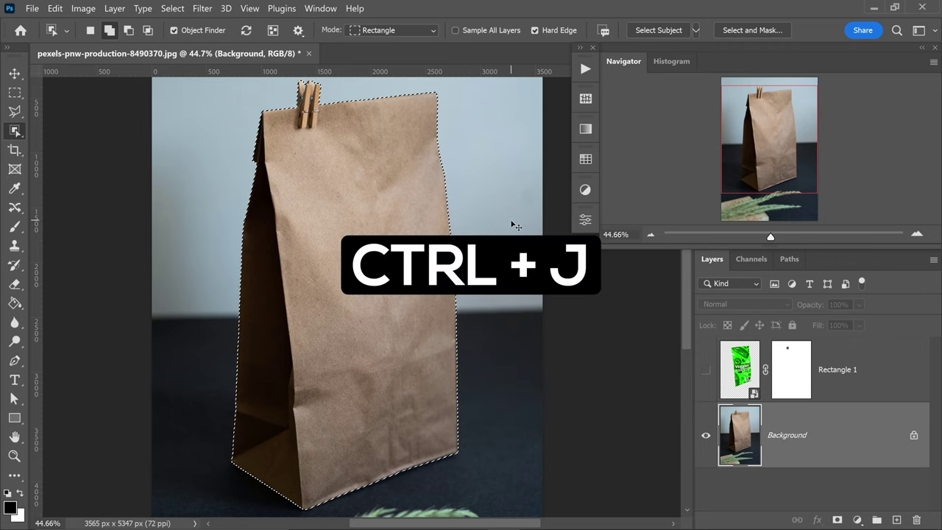
pyautogui.hotkey('ctrl', 'j')
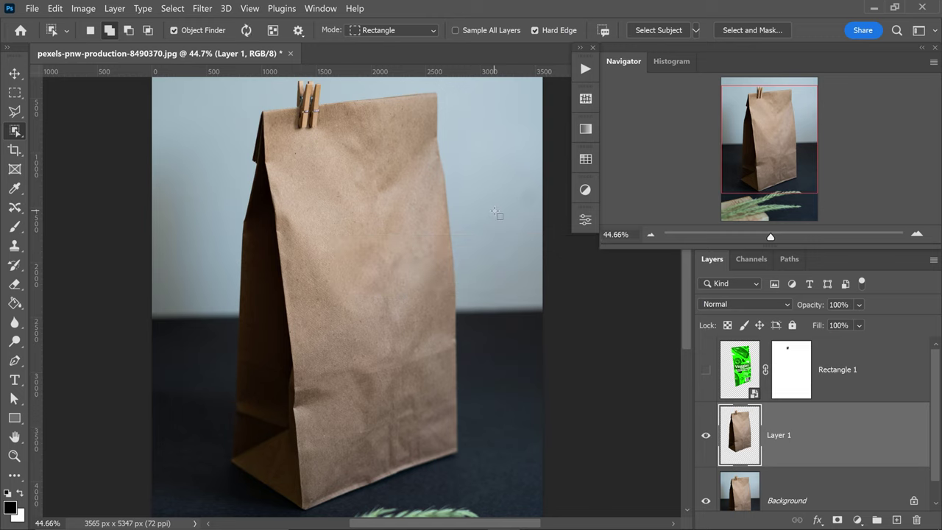
pyautogui.press('v')
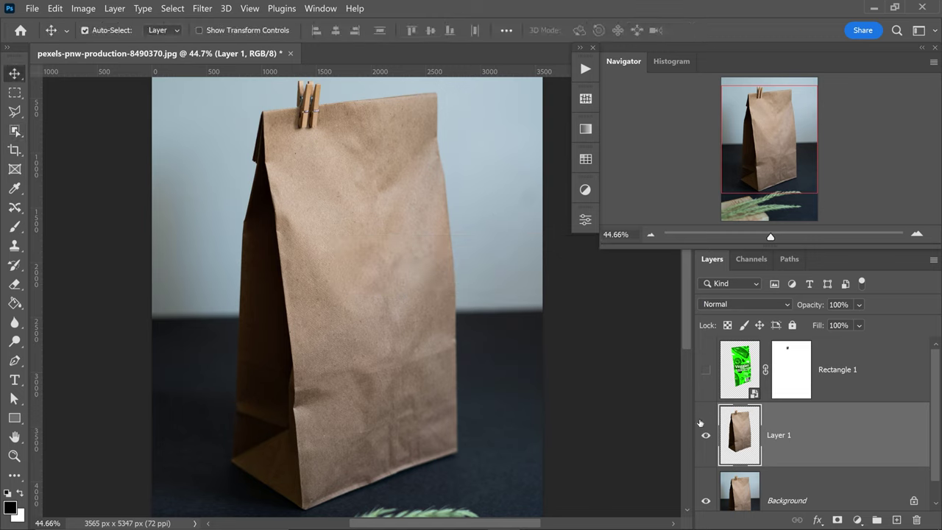
# Step: Move the bag cutout layer above Rectangle 1 and duplicate it twice
pyautogui.moveTo(800, 439); pyautogui.dragTo(815, 367)
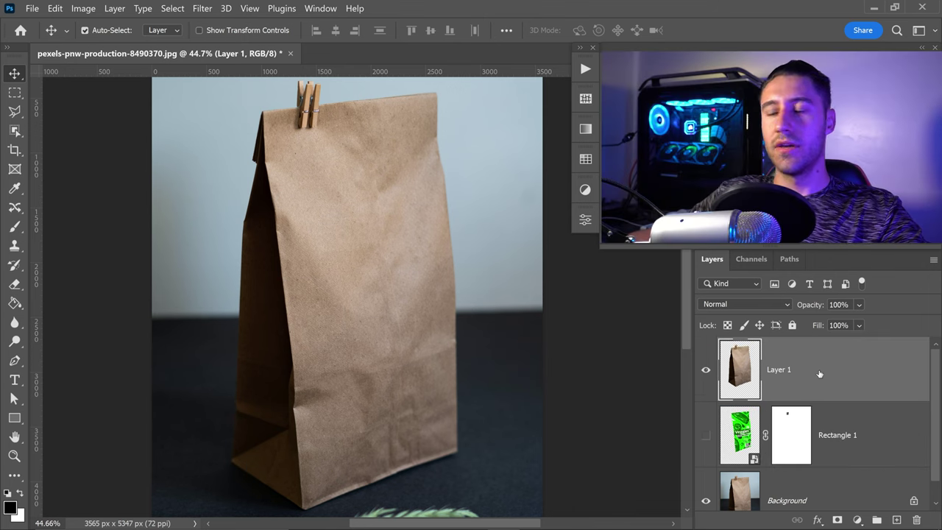
pyautogui.press('ctrl')
pyautogui.hotkey('ctrl', 'j')
pyautogui.hotkey('ctrl', 'j')
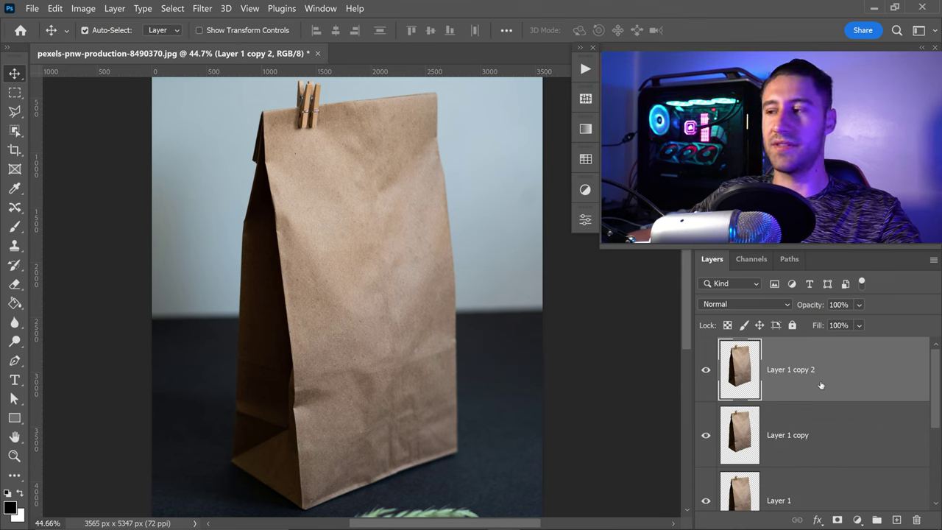
# Step: Rename the lowest bag cutout, Layer 1, to "shadows"
pyautogui.scroll(-1, 819, 385)
pyautogui.click(779, 437)
pyautogui.doubleClick(778, 435)
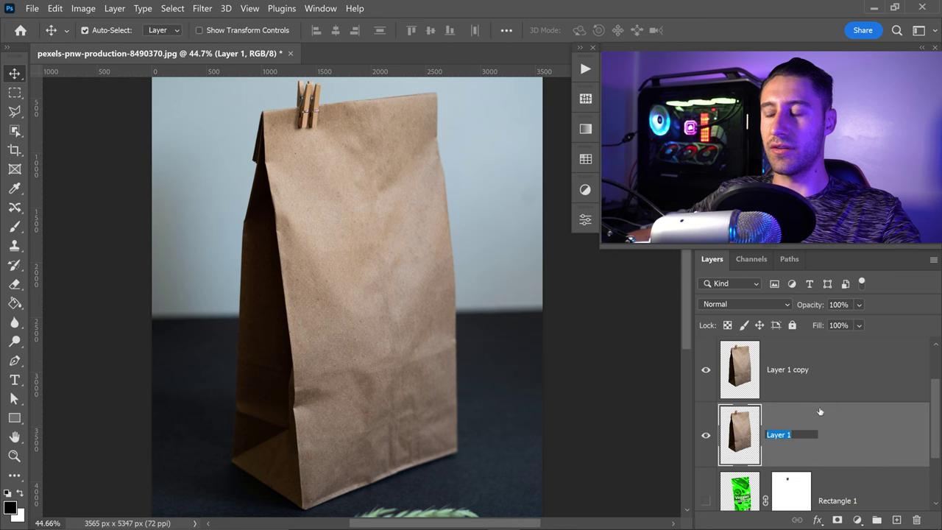
pyautogui.write('shadows')
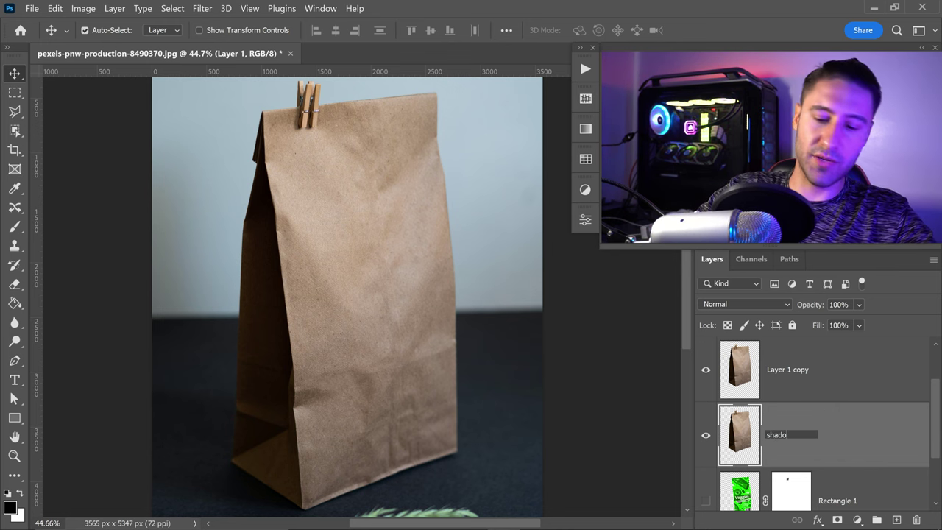
pyautogui.press('Return')
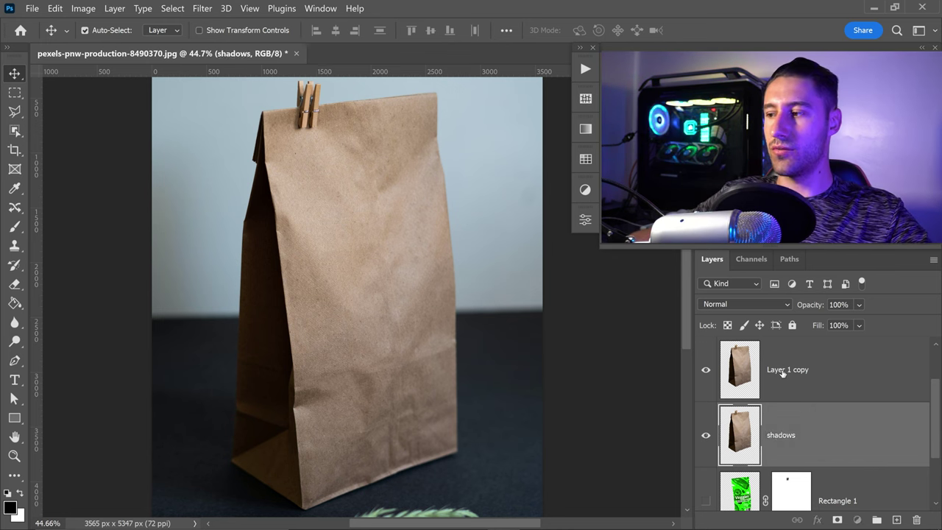
# Step: Rename the Layer 1 copy cutout to "midtones" and the Layer 1 copy 2 cutout to "highlights"
pyautogui.doubleClick(786, 369)
pyautogui.write('midtones')
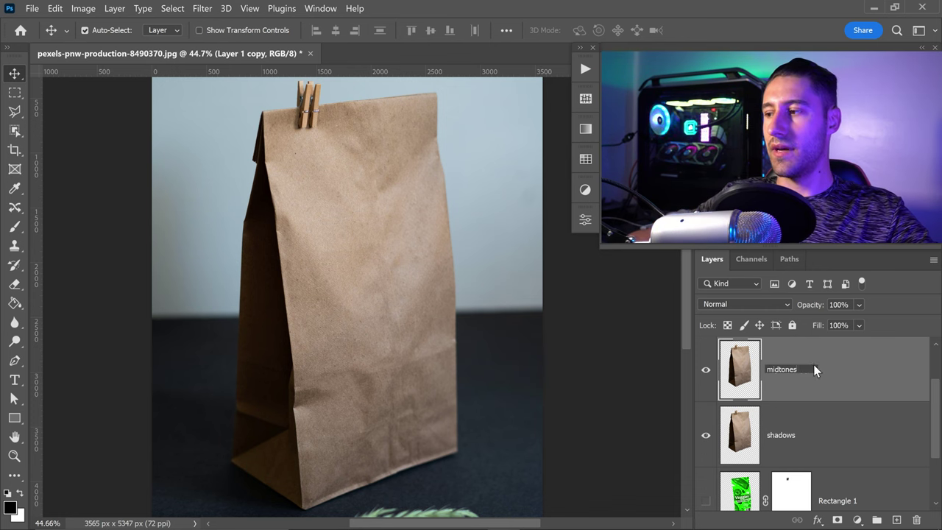
pyautogui.press('Return')
pyautogui.hotkey('ctrl', 'j')
pyautogui.doubleClick(795, 370)
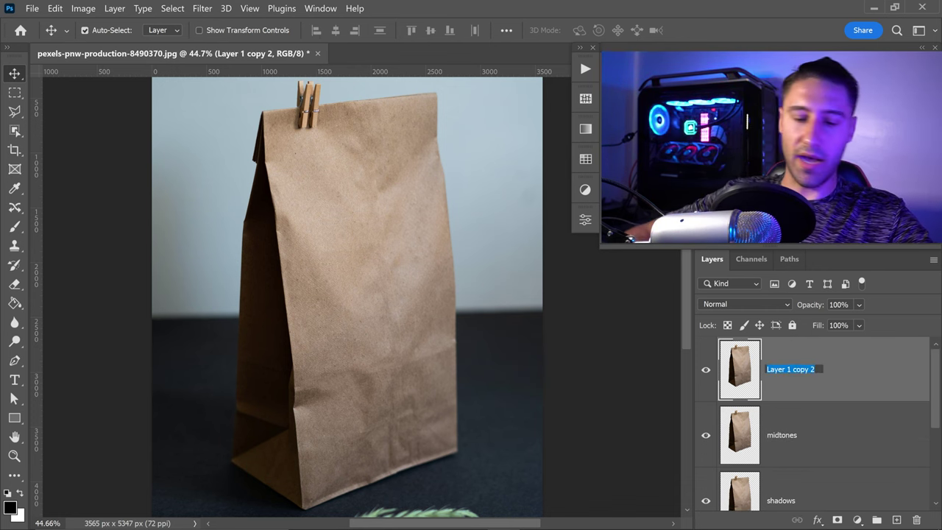
pyautogui.write('highlights')
pyautogui.press('Return')
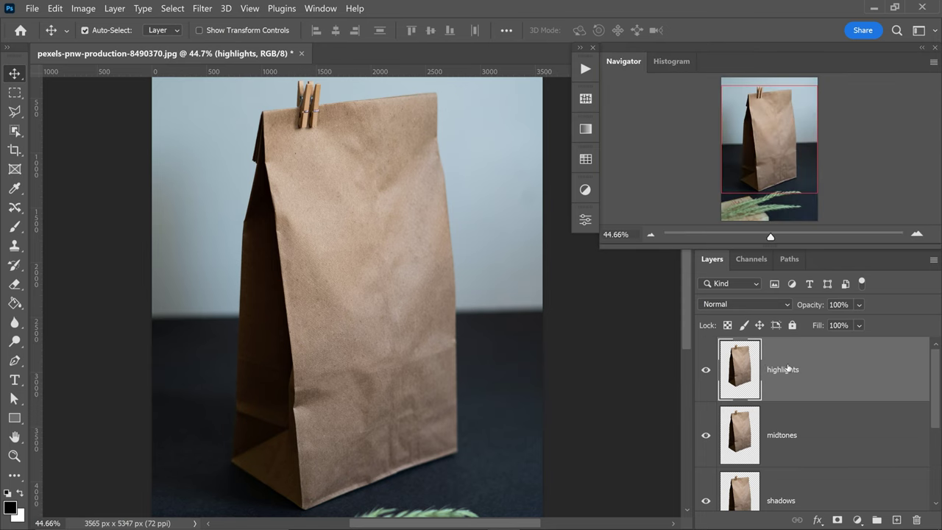
# Step: Set the shadows layer's blend mode to Multiply
pyautogui.scroll(-2, 806, 385)
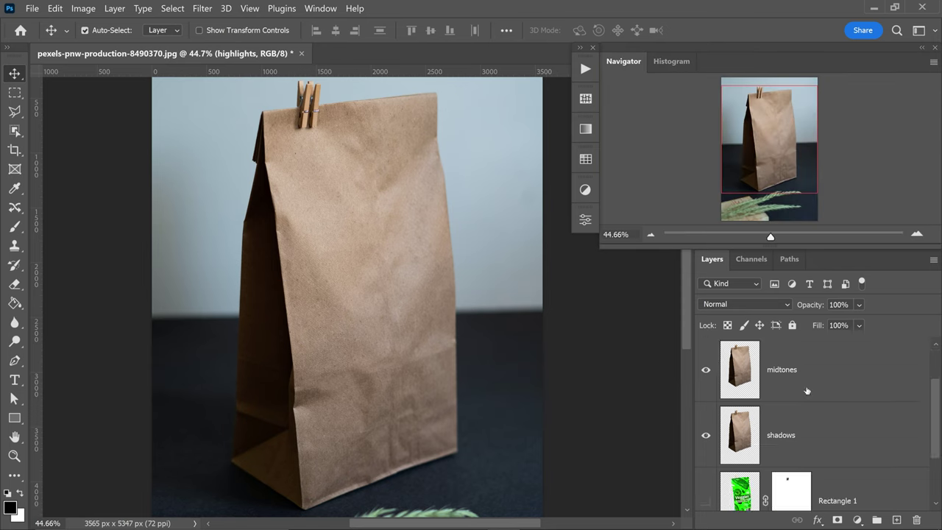
pyautogui.click(797, 430)
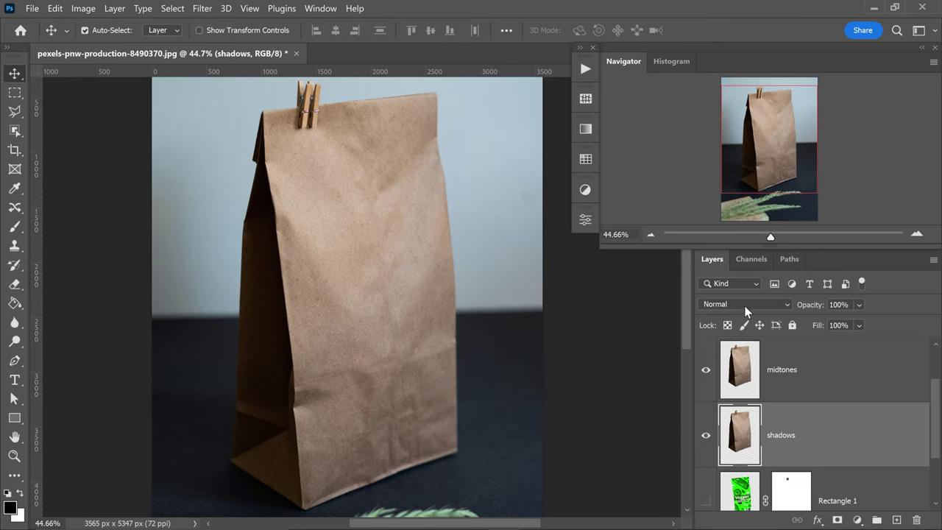
pyautogui.click(743, 305)
pyautogui.click(720, 217)
# Step: Set the midtones layer's blend mode to Linear Dodge (Add)
pyautogui.click(799, 370)
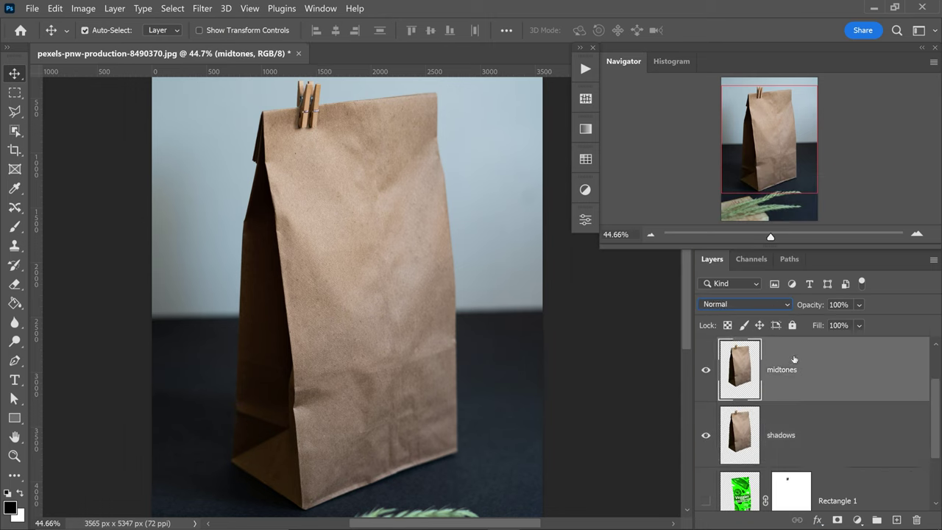
pyautogui.click(760, 303)
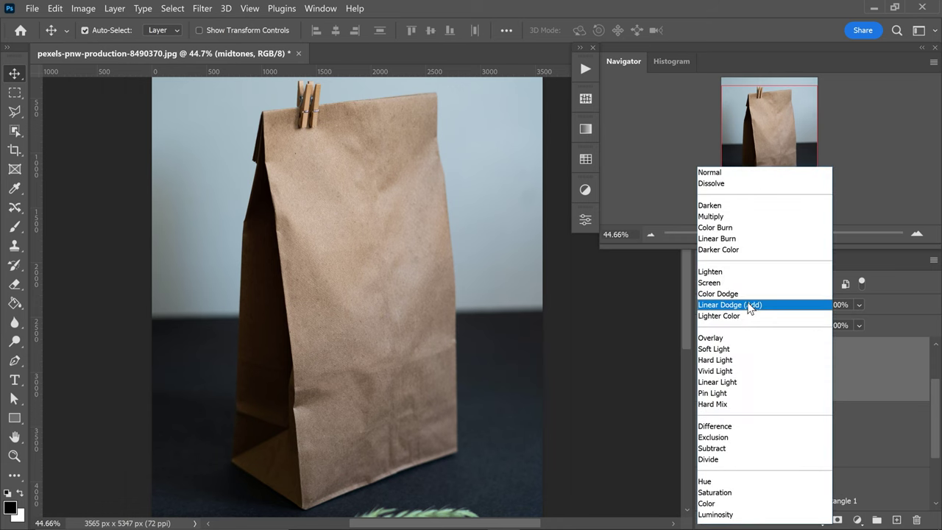
pyautogui.click(750, 306)
# Step: Set the highlights layer's blend mode to Screen
pyautogui.scroll(2, 786, 362)
pyautogui.click(787, 369)
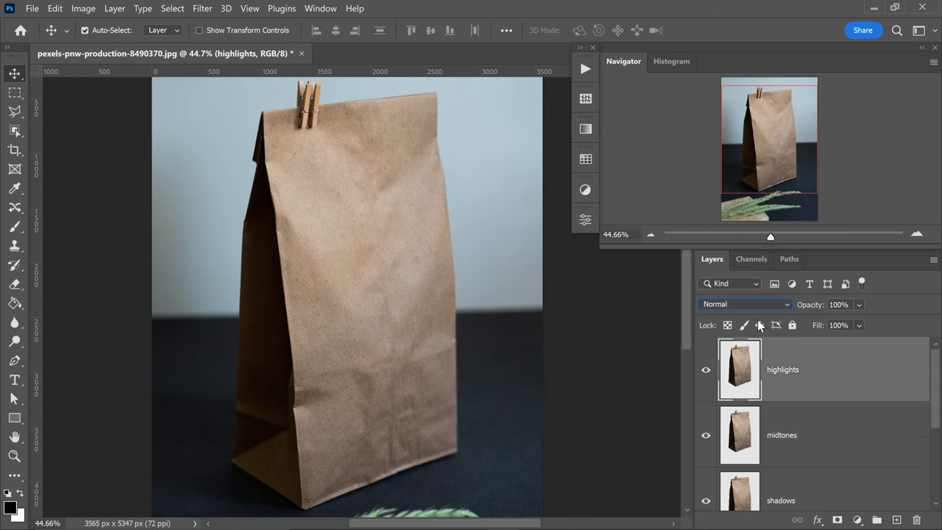
pyautogui.click(746, 302)
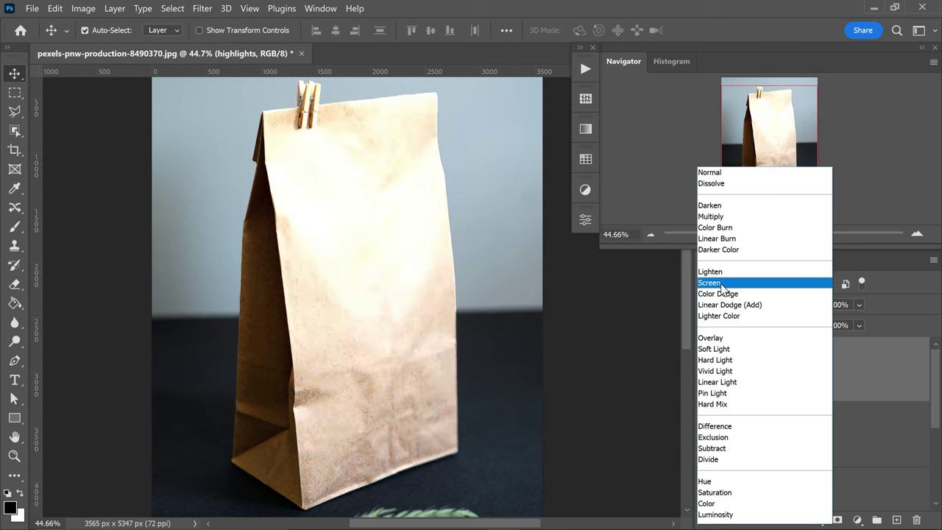
pyautogui.click(721, 284)
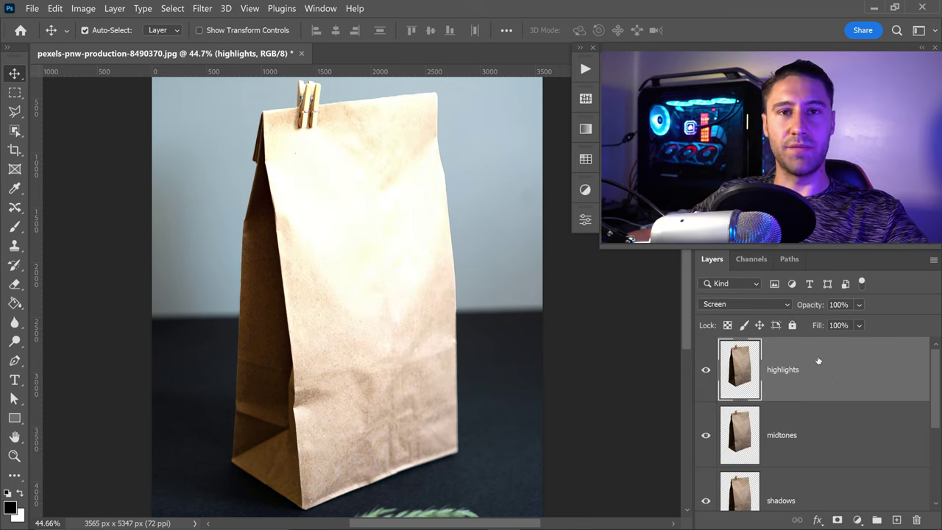
# Step: Show the Rectangle 1 artwork layer and hide the highlights and midtones layers
pyautogui.scroll(-1, 835, 395)
pyautogui.scroll(-1, 835, 398)
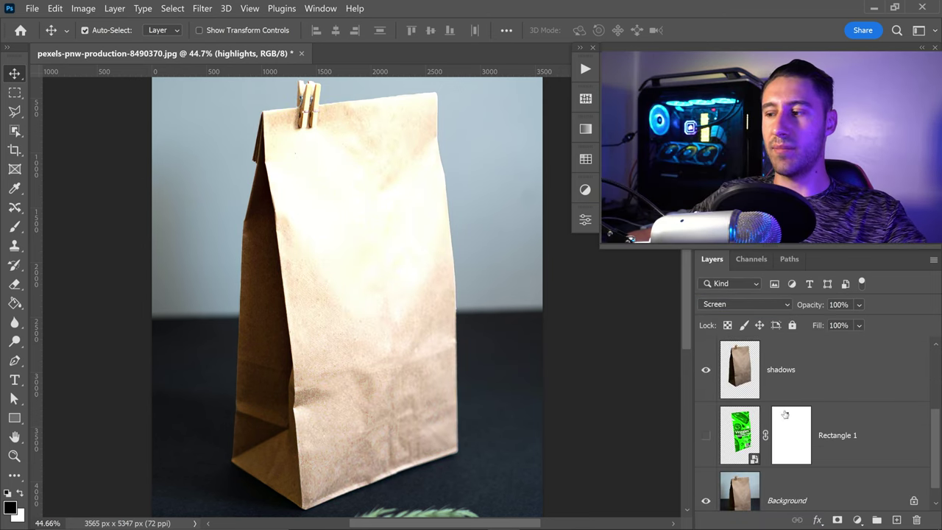
pyautogui.click(706, 434)
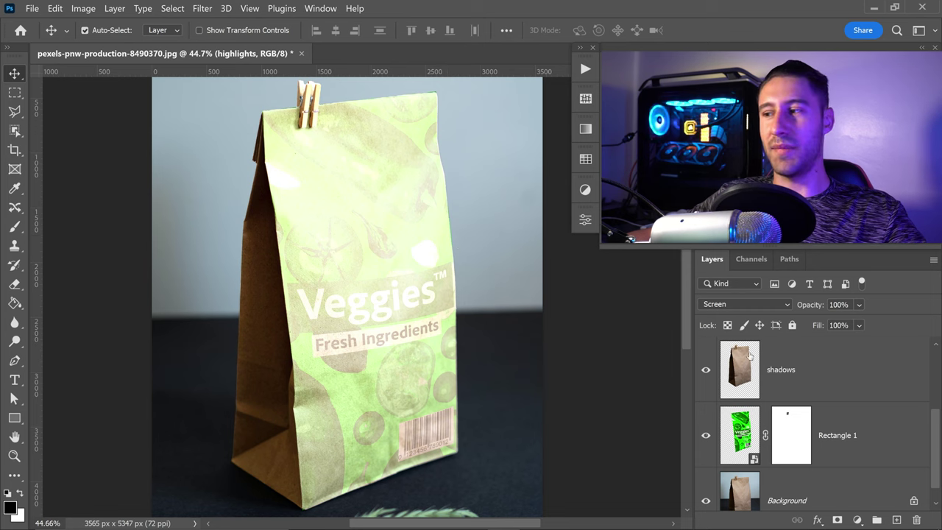
pyautogui.scroll(2, 750, 356)
pyautogui.click(705, 370)
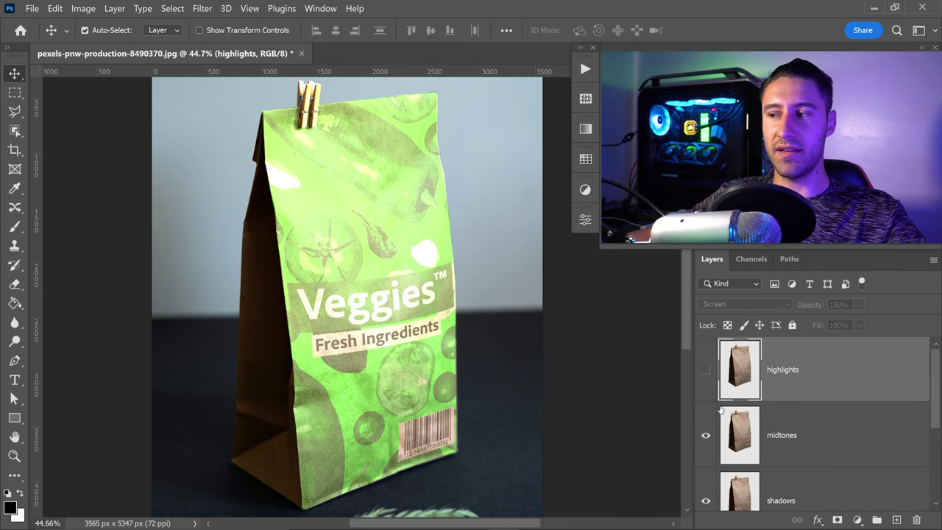
pyautogui.click(706, 438)
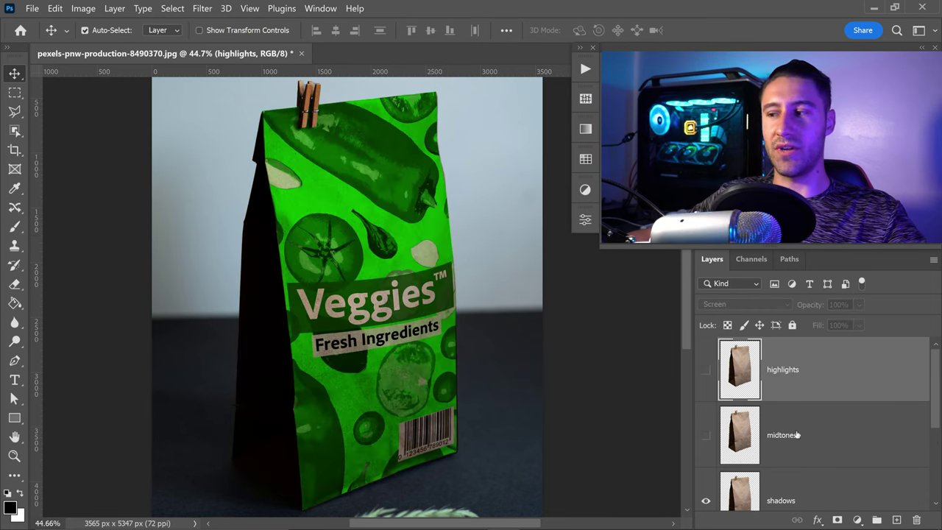
# Step: Add a Levels adjustment above the shadows layer and clip it to that layer
pyautogui.scroll(-1, 800, 440)
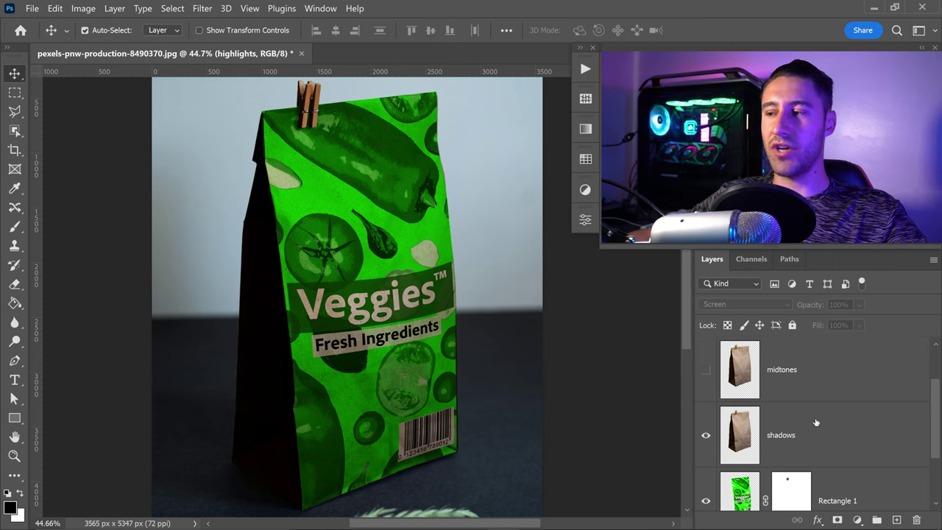
pyautogui.click(805, 420)
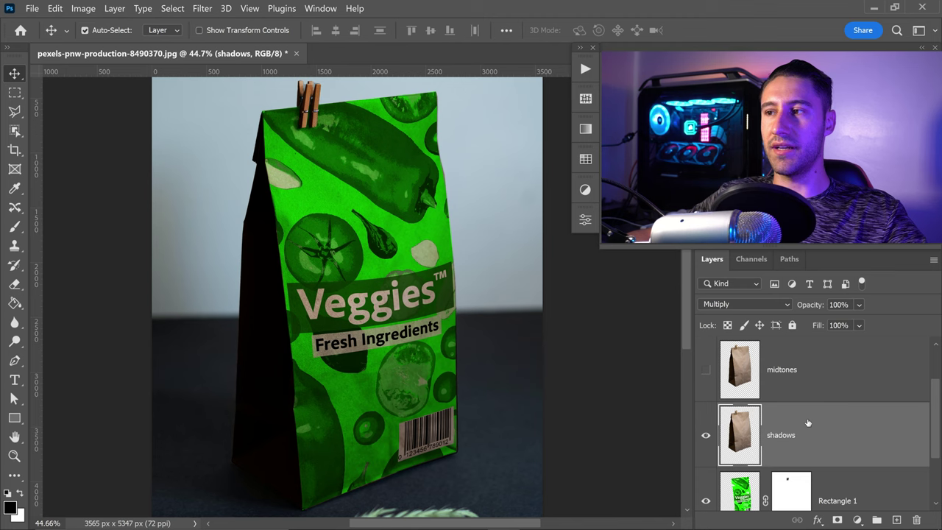
pyautogui.click(585, 191)
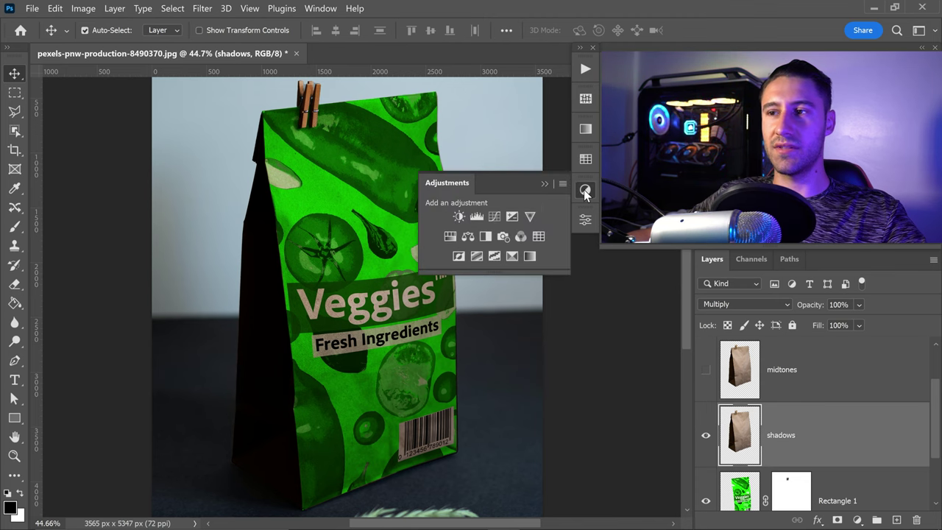
pyautogui.click(481, 213)
pyautogui.moveTo(316, 272); pyautogui.dragTo(195, 256)
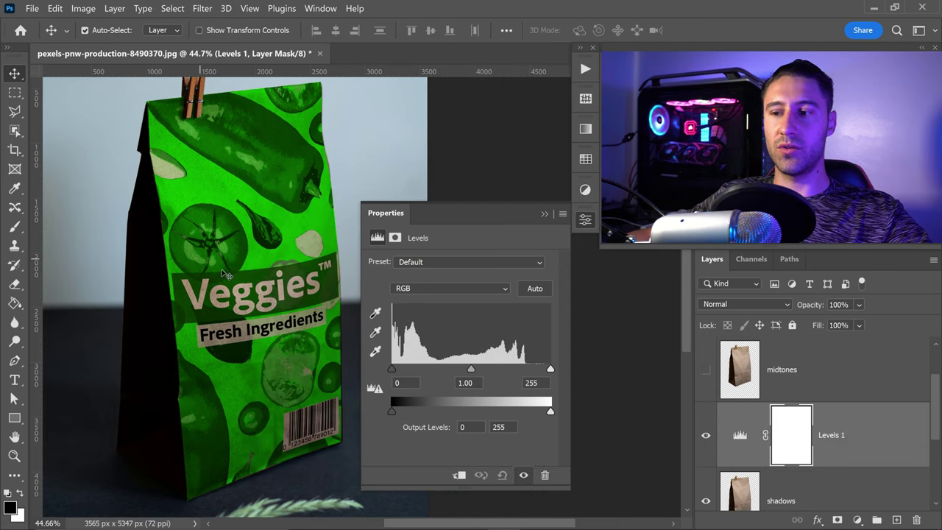
pyautogui.click(458, 475)
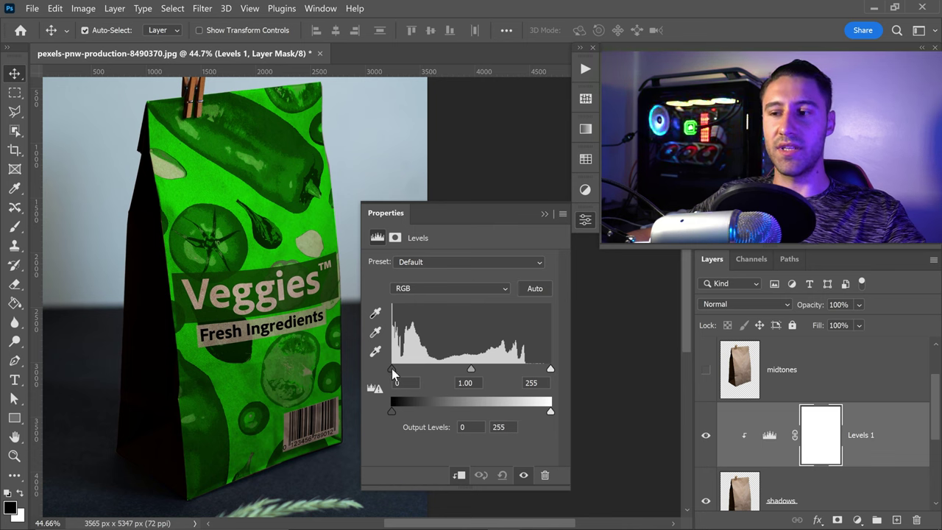
# Step: Set the shadows Levels adjustment's black input to 56 and its midtone input to 1.12
pyautogui.moveTo(393, 369)
pyautogui.mouseDown()
pyautogui.moveTo(441, 363)
pyautogui.moveTo(408, 366)
pyautogui.mouseUp()
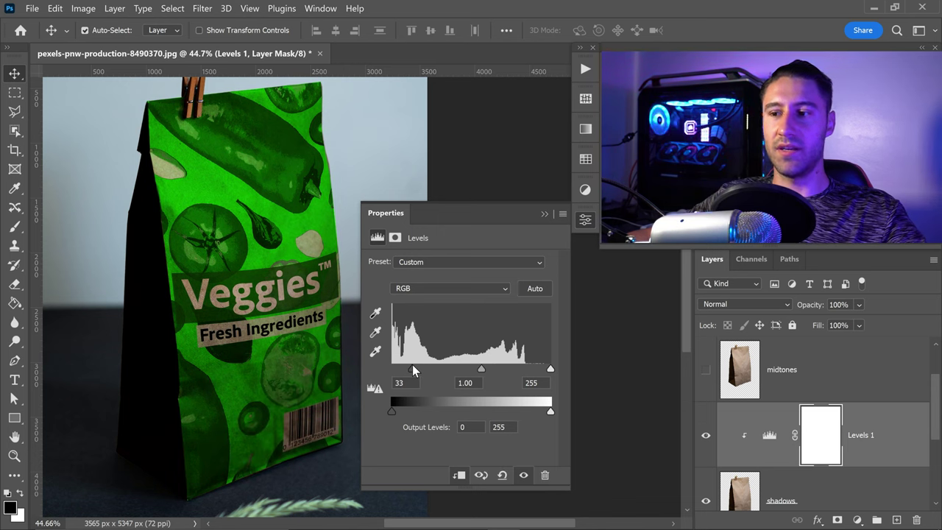
pyautogui.moveTo(412, 365); pyautogui.dragTo(426, 364)
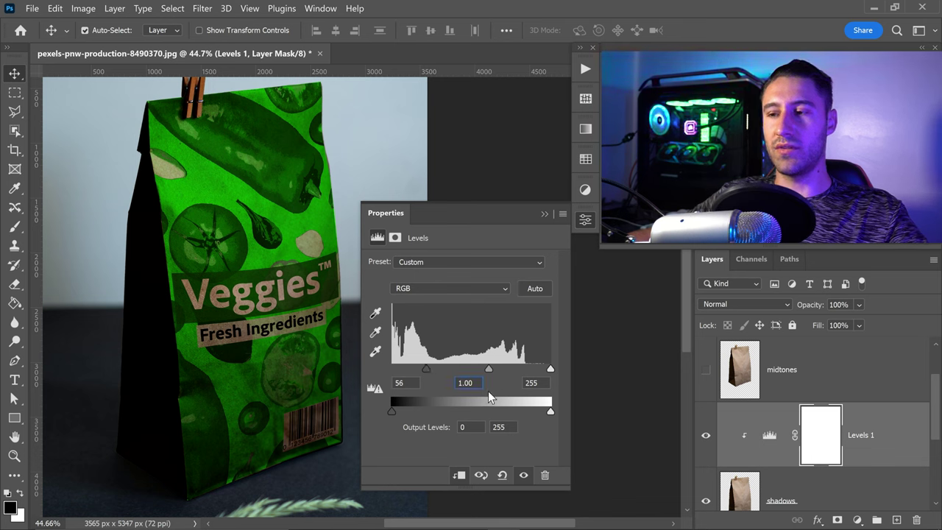
pyautogui.moveTo(489, 370); pyautogui.dragTo(484, 370)
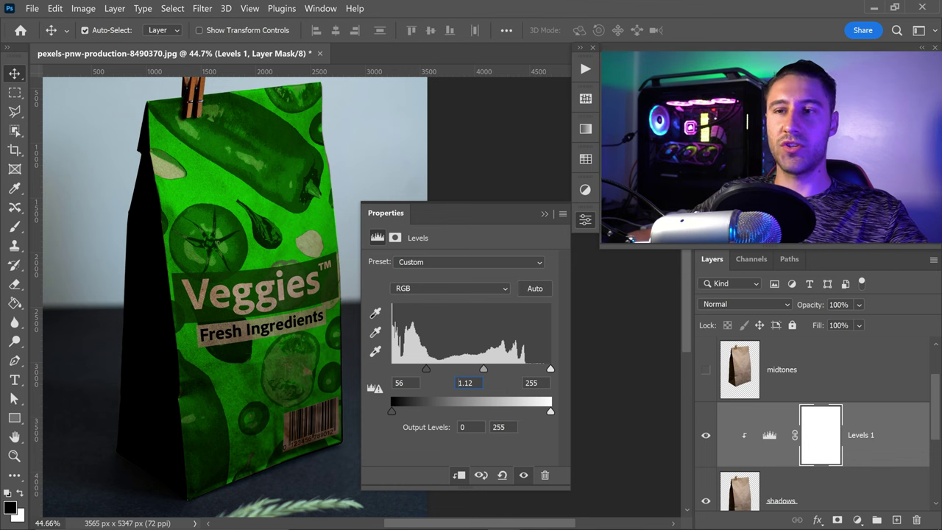
pyautogui.click(545, 215)
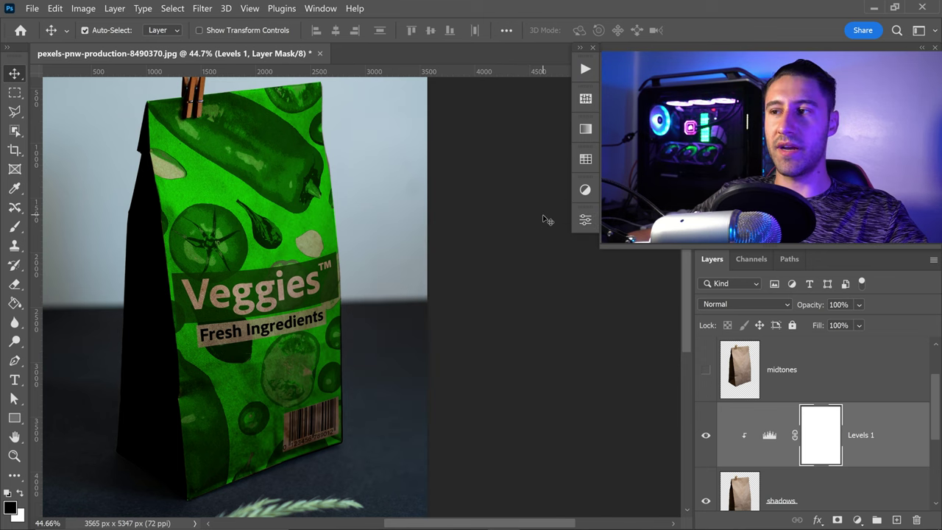
# Step: Show the midtones layer, add a Levels adjustment above it, and clip it to that layer
pyautogui.click(706, 370)
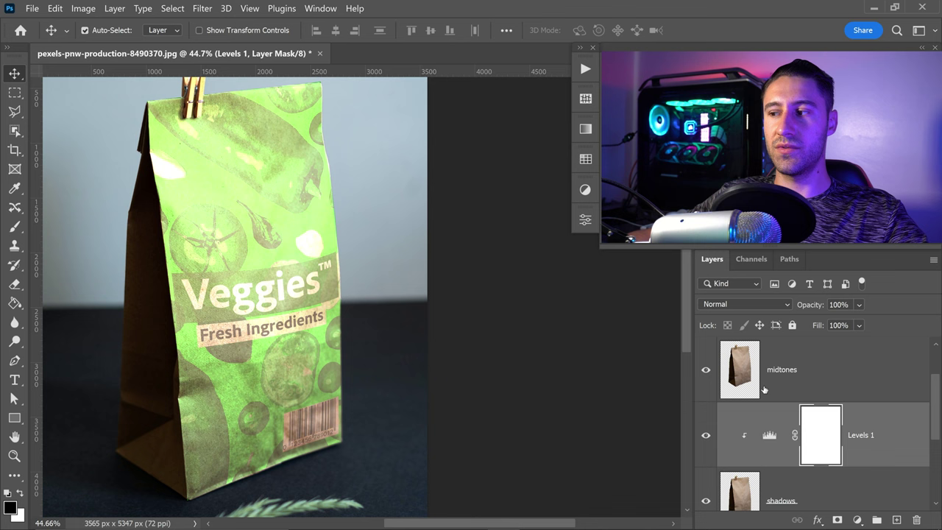
pyautogui.click(802, 373)
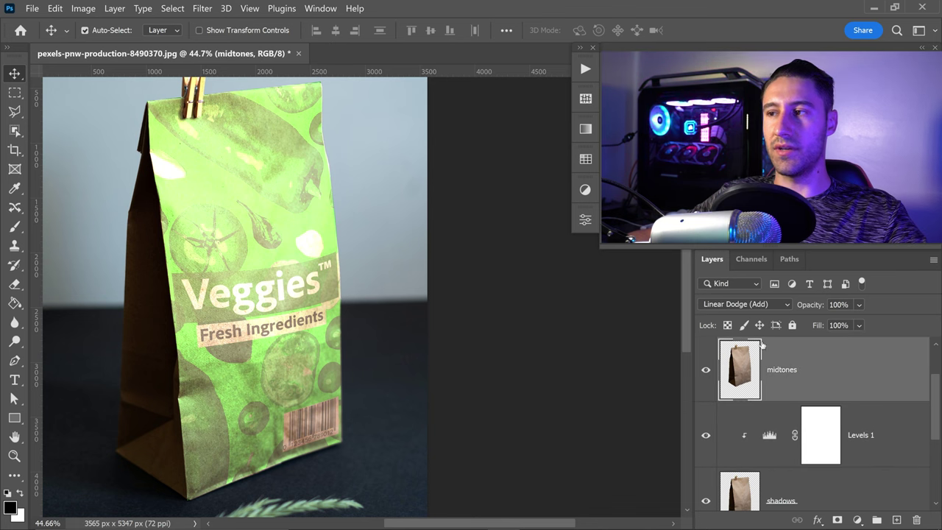
pyautogui.click(585, 191)
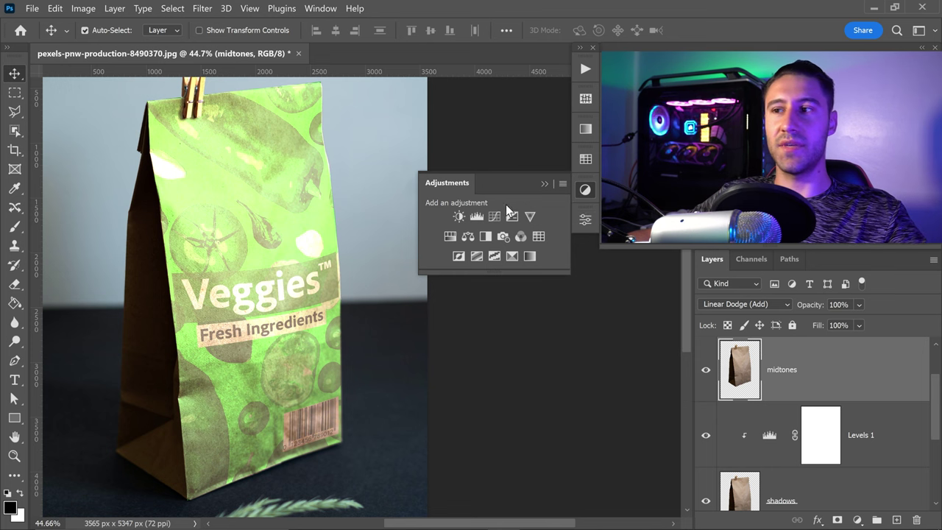
pyautogui.click(477, 216)
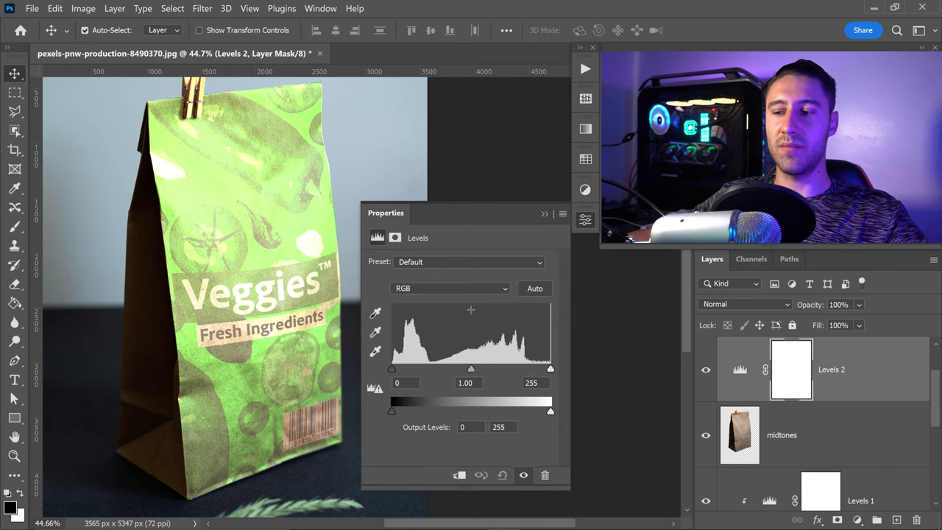
pyautogui.click(459, 475)
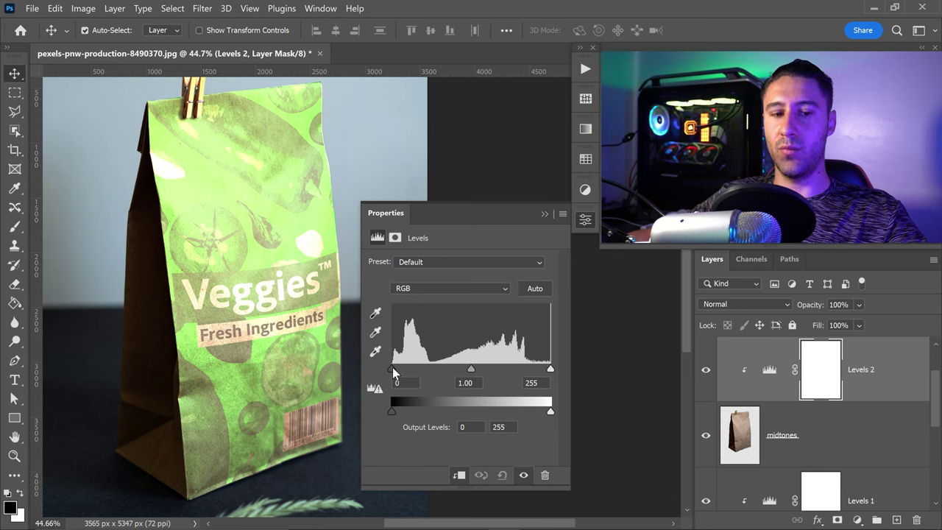
# Step: Set the midtones Levels adjustment's black input to 110 and midtone input to 0.43, and lower the white input slightly
pyautogui.moveTo(394, 372)
pyautogui.mouseDown()
pyautogui.moveTo(435, 368)
pyautogui.moveTo(405, 362)
pyautogui.moveTo(413, 356)
pyautogui.moveTo(459, 370)
pyautogui.mouseUp()
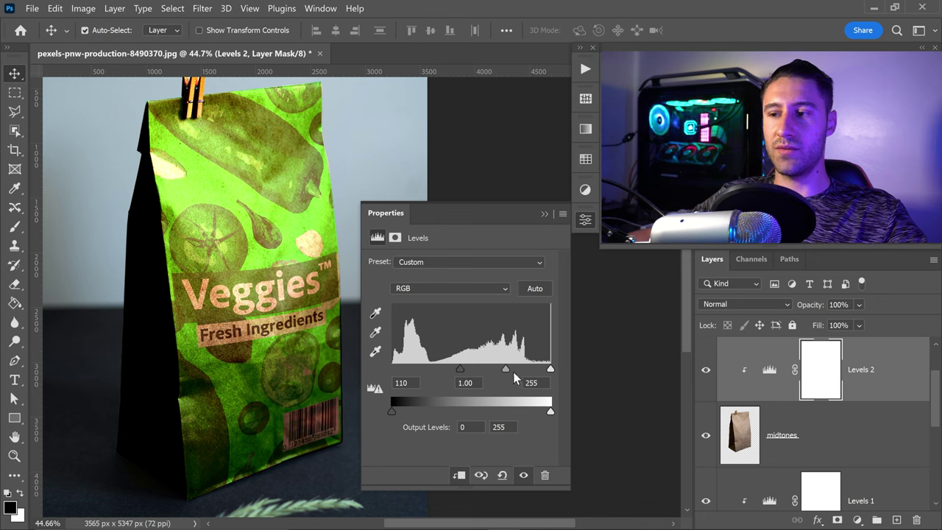
pyautogui.moveTo(506, 368); pyautogui.dragTo(526, 369)
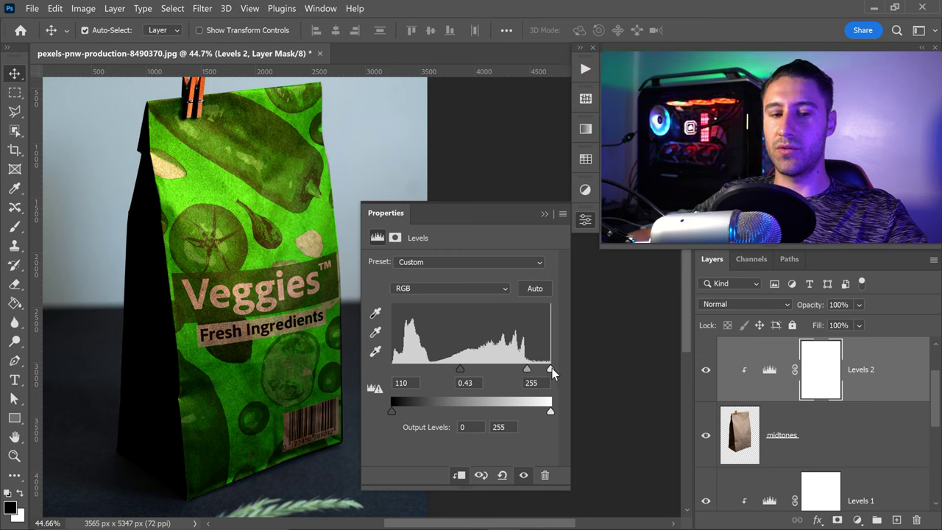
pyautogui.moveTo(548, 370); pyautogui.dragTo(544, 370)
pyautogui.click(544, 213)
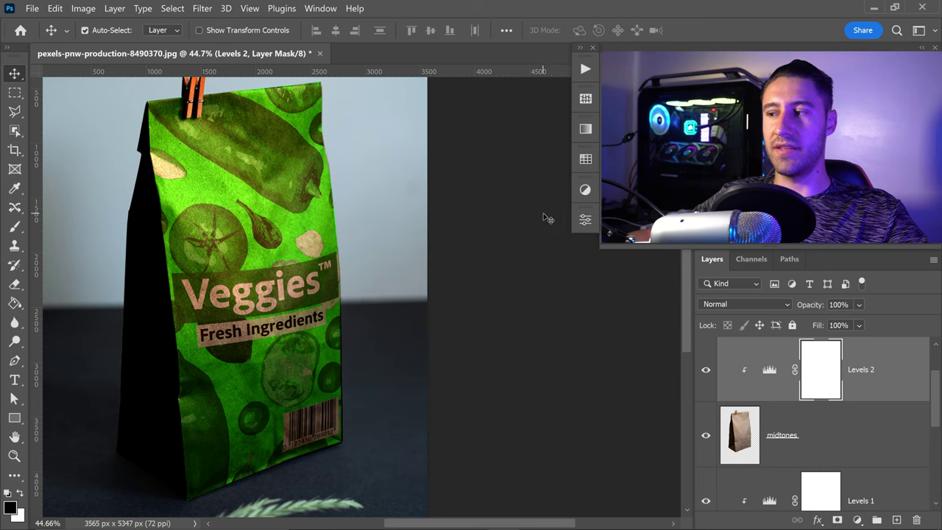
pyautogui.scroll(1, 772, 421)
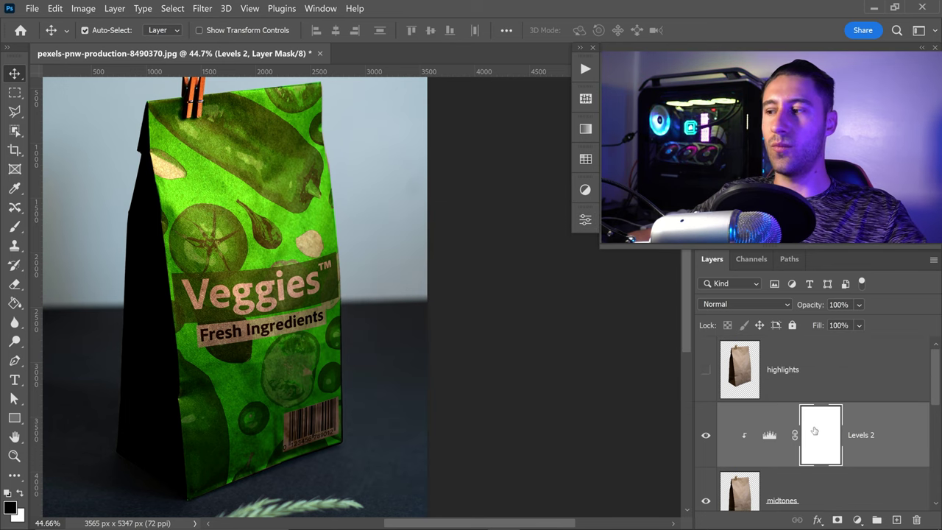
# Step: Show the highlights layer, add a Levels adjustment above it, and clip it to that layer
pyautogui.click(705, 372)
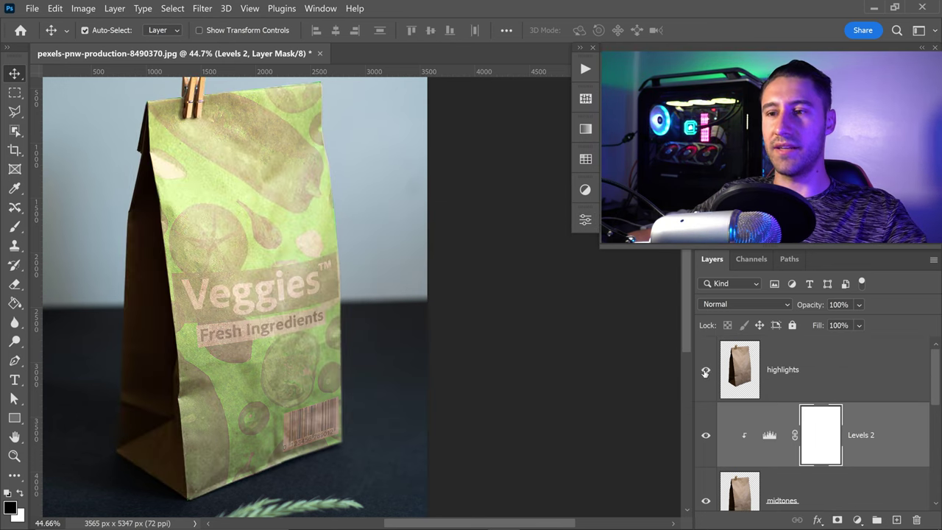
pyautogui.click(780, 375)
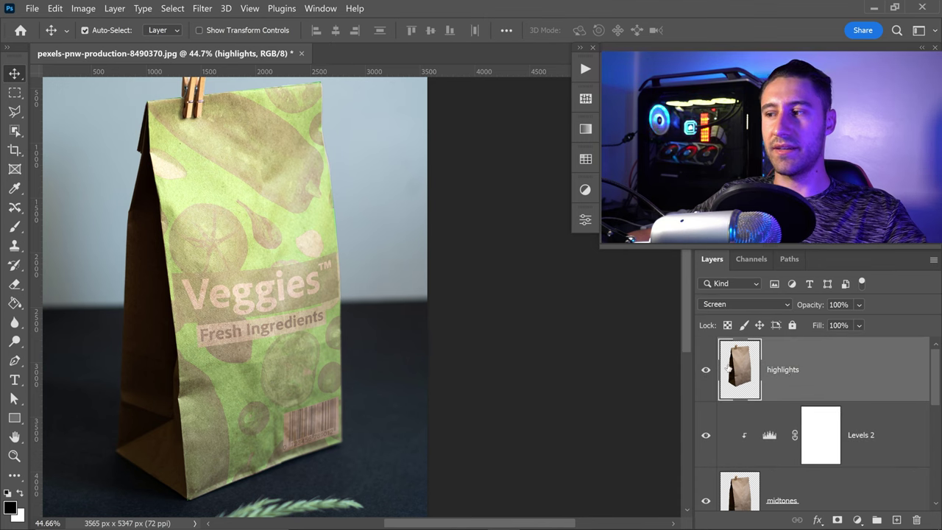
pyautogui.click(588, 192)
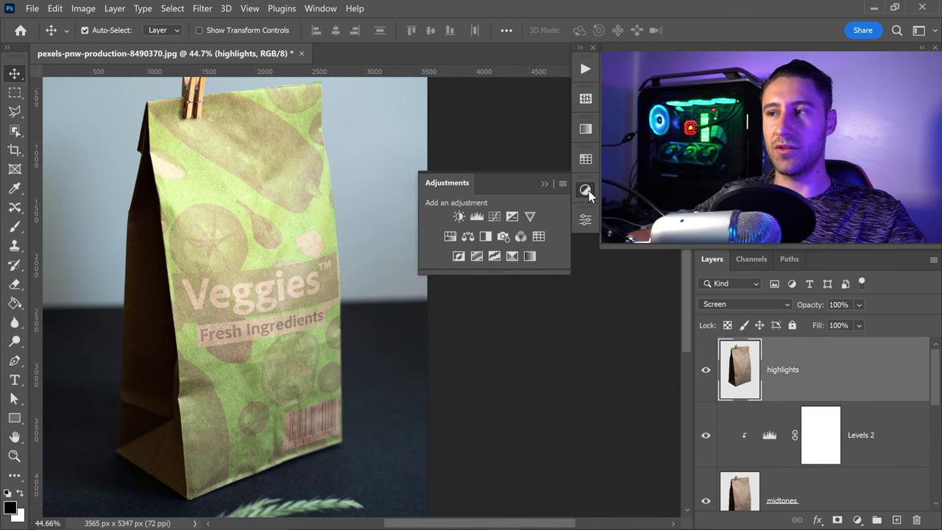
pyautogui.click(477, 215)
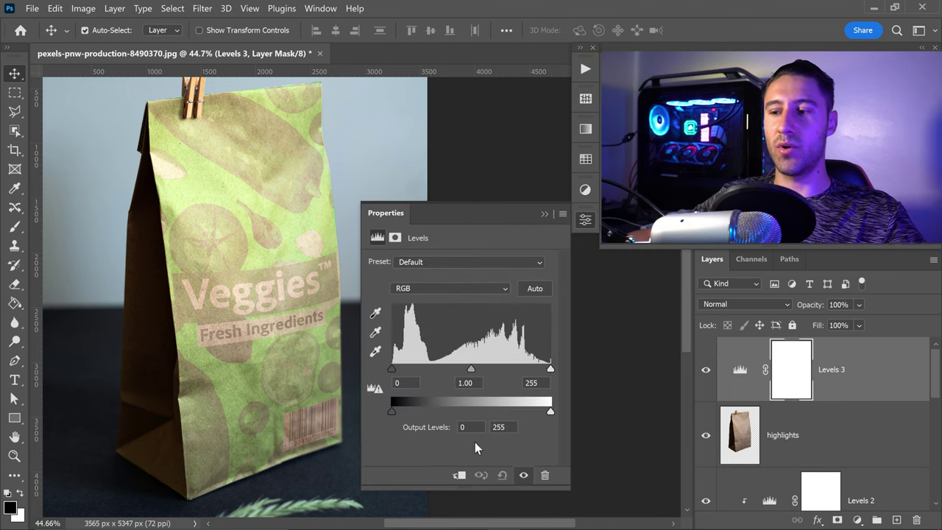
pyautogui.click(459, 474)
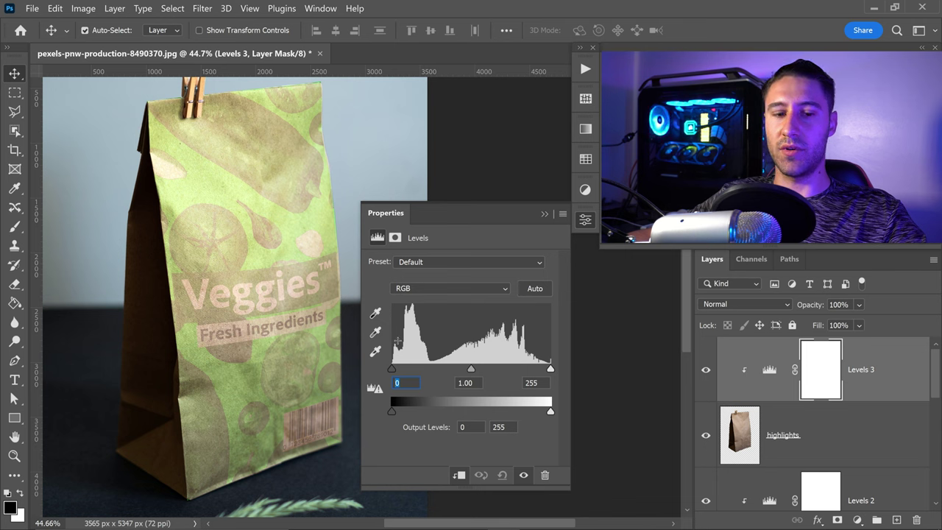
# Step: Set the highlights Levels adjustment's black input to 37, midtone input to 0.18, and white input to 211
pyautogui.moveTo(394, 367); pyautogui.dragTo(414, 365)
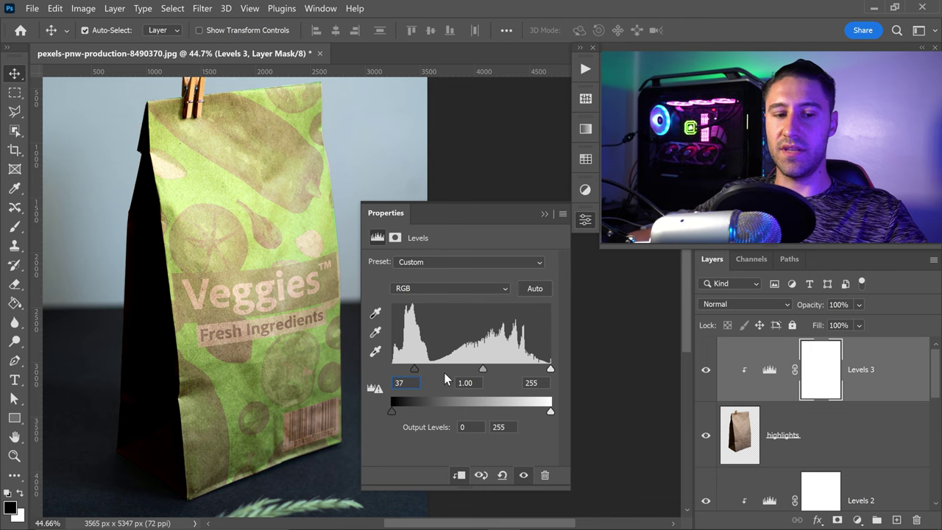
pyautogui.moveTo(484, 367); pyautogui.dragTo(534, 371)
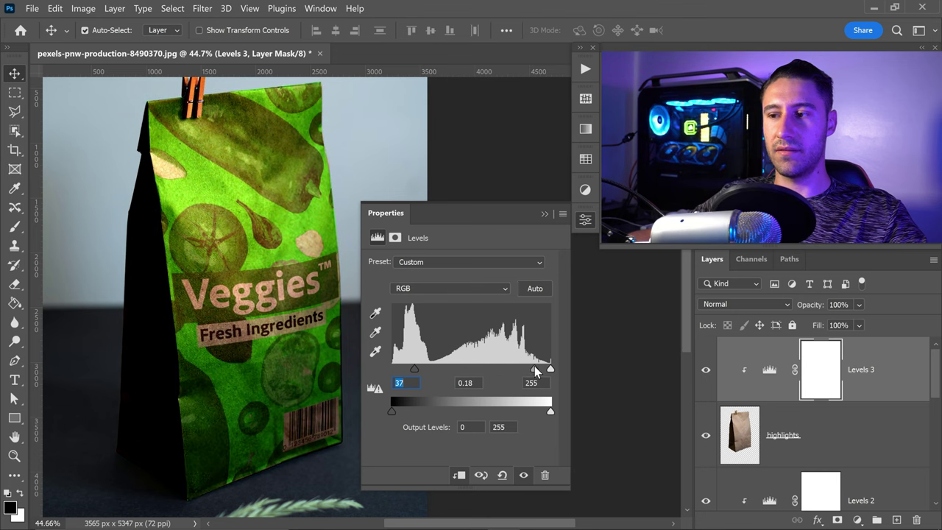
pyautogui.moveTo(550, 368); pyautogui.dragTo(523, 373)
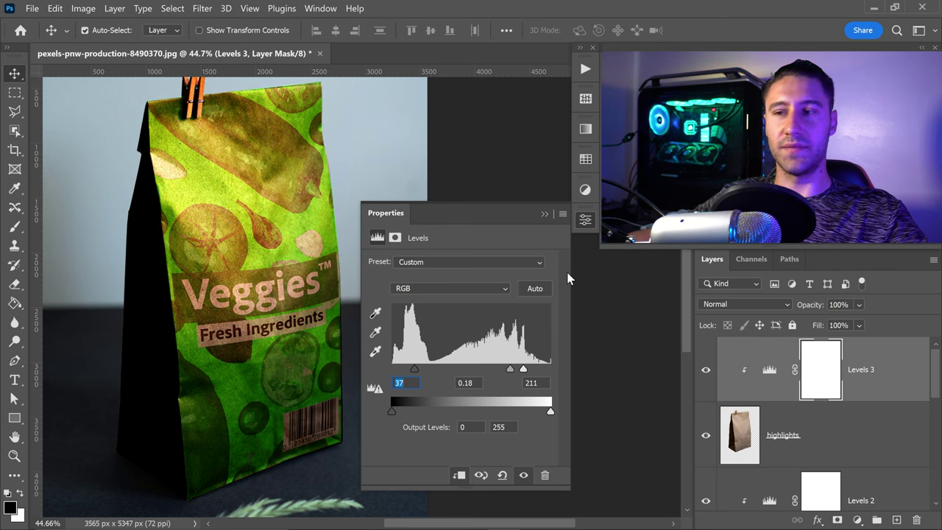
pyautogui.click(545, 214)
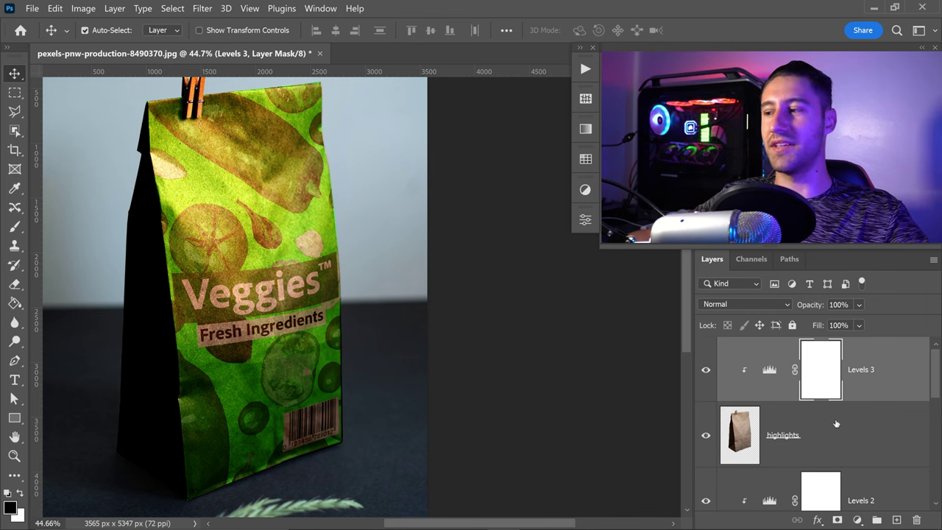
# Step: Set the shadows layer's opacity to 73% and its clipped Levels adjustment's opacity to 41%
pyautogui.scroll(-4, 835, 423)
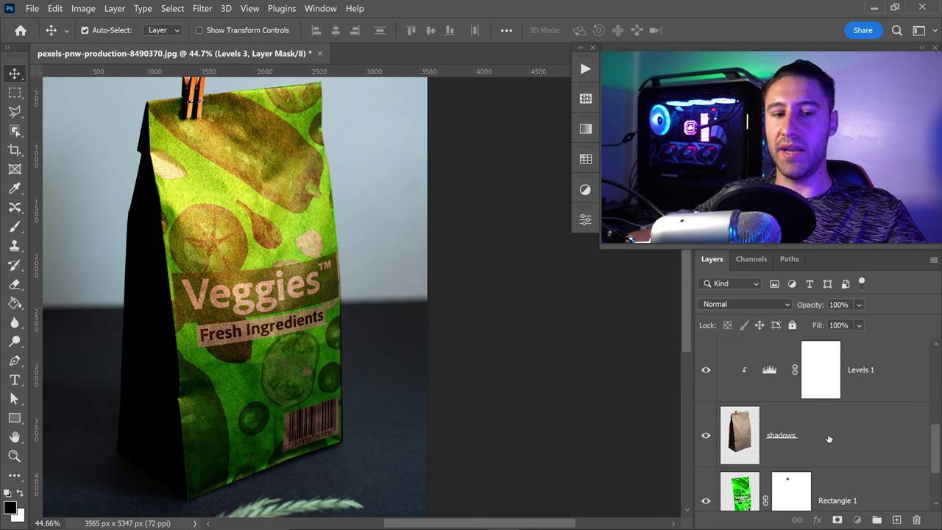
pyautogui.click(829, 438)
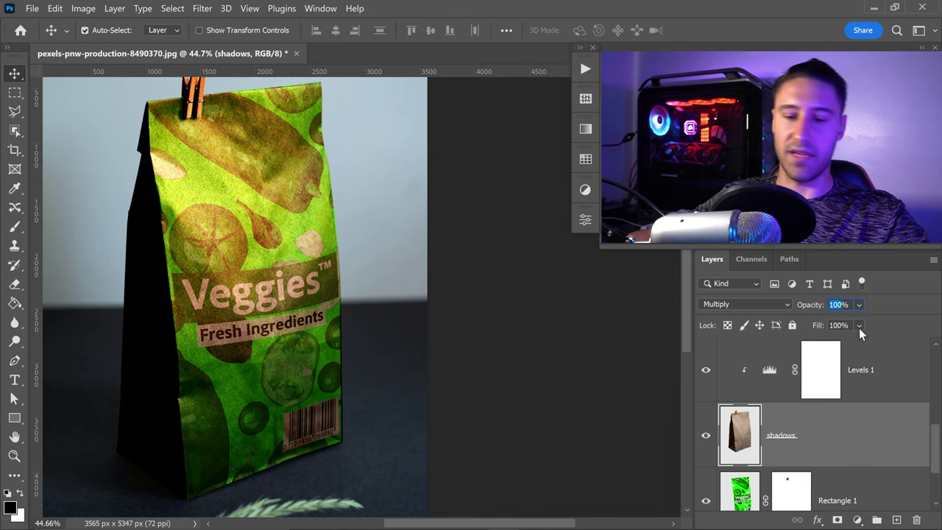
pyautogui.write('7')
pyautogui.press('Return')
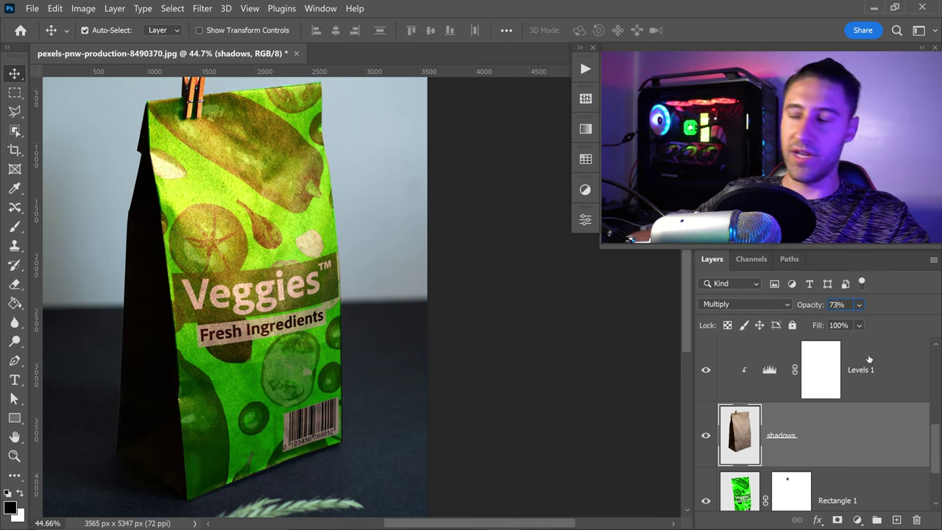
pyautogui.write('73')
pyautogui.press('Return')
pyautogui.click(889, 379)
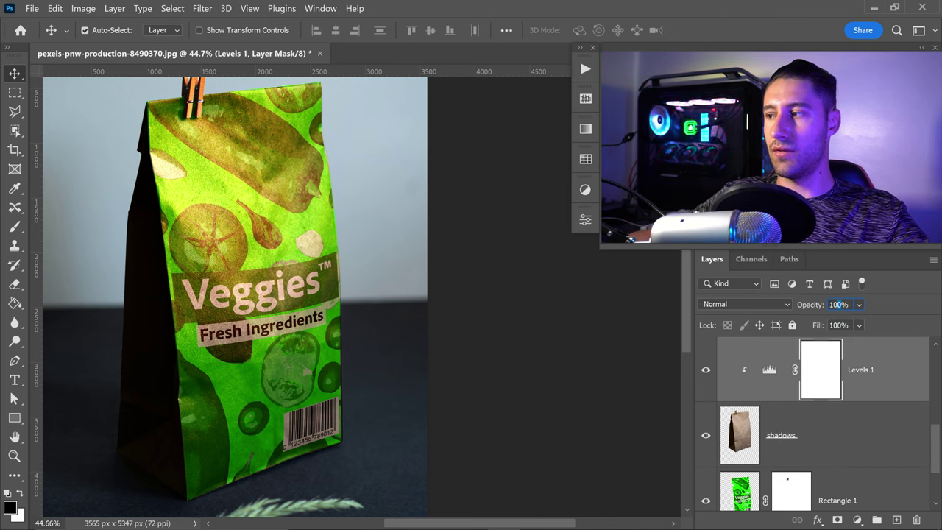
pyautogui.write('41')
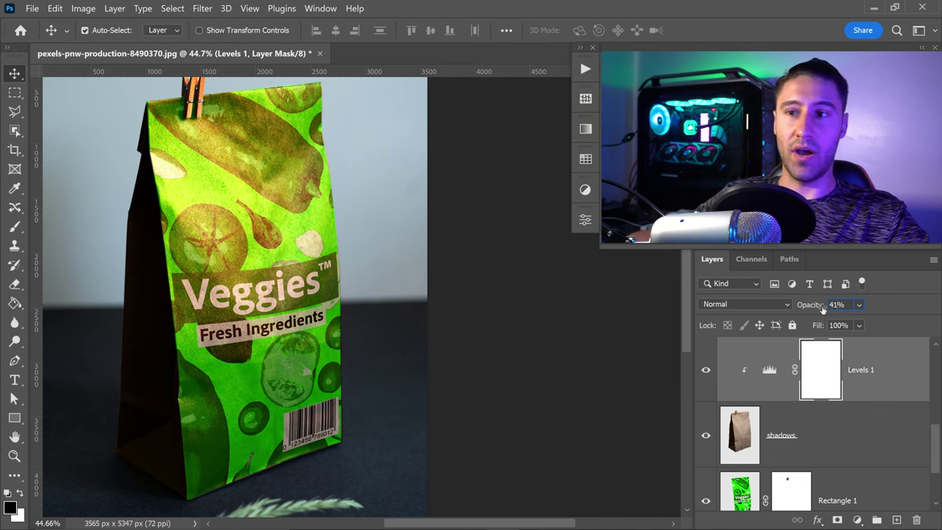
# Step: Set the opacity of the Levels adjustment clipped to the midtones layer to 78%
pyautogui.moveTo(938, 426); pyautogui.dragTo(935, 401)
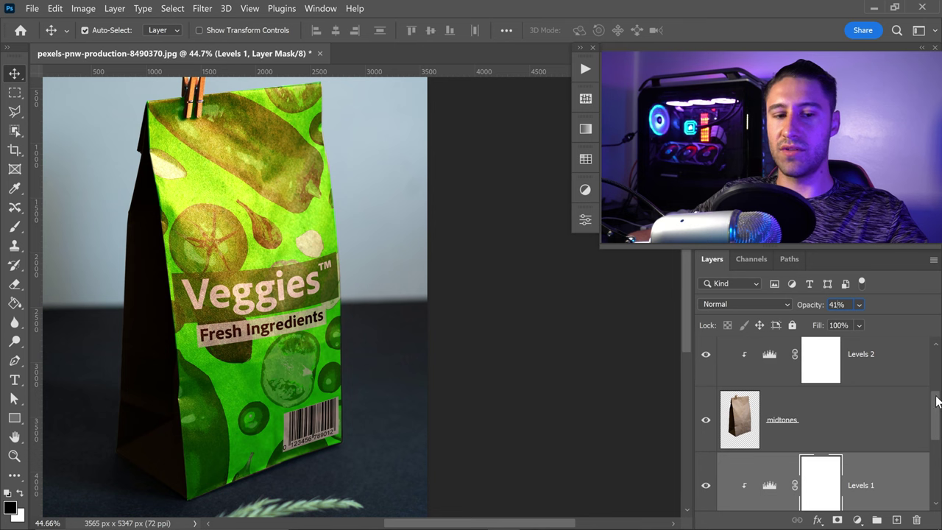
pyautogui.click(811, 424)
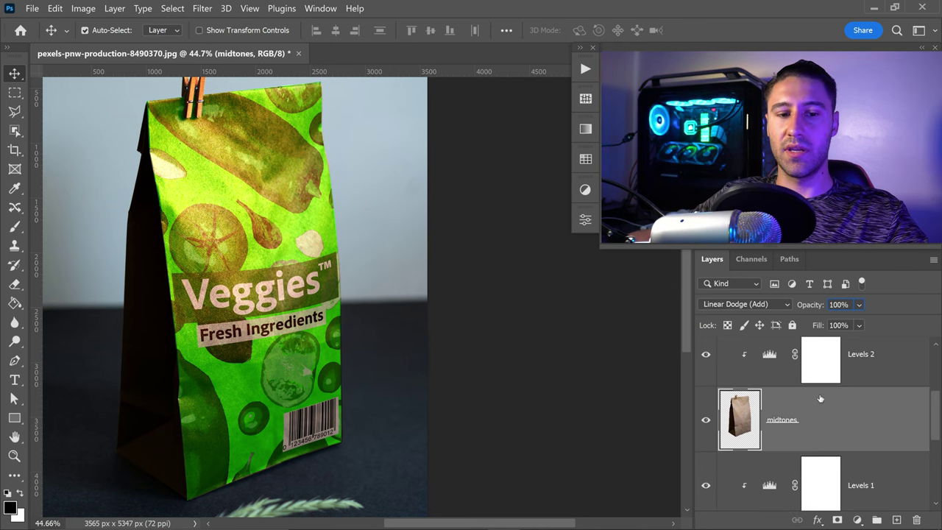
pyautogui.click(868, 364)
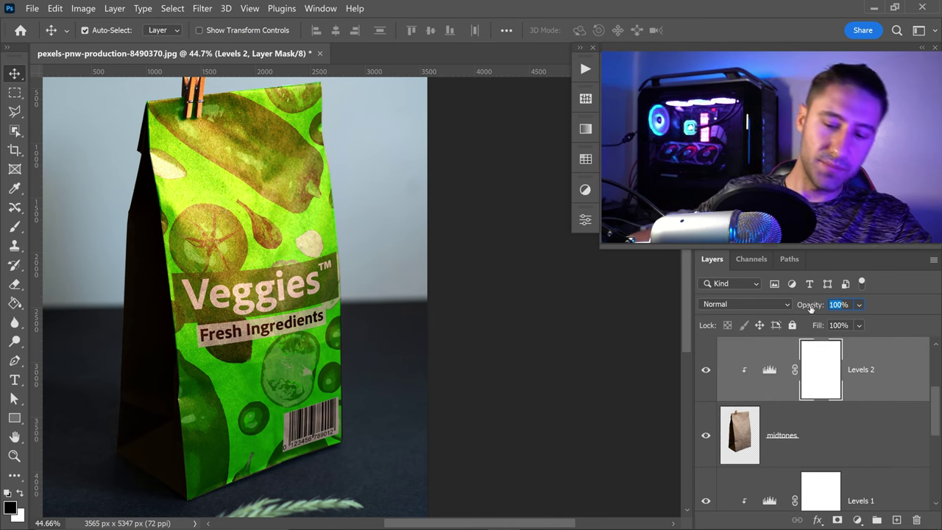
pyautogui.write('7')
pyautogui.press('Return')
pyautogui.write('78')
pyautogui.press('Return')
# Step: Group all layers from the highlights Levels adjustment down to the Rectangle 1 artwork, leaving out the background
pyautogui.scroll(2, 912, 353)
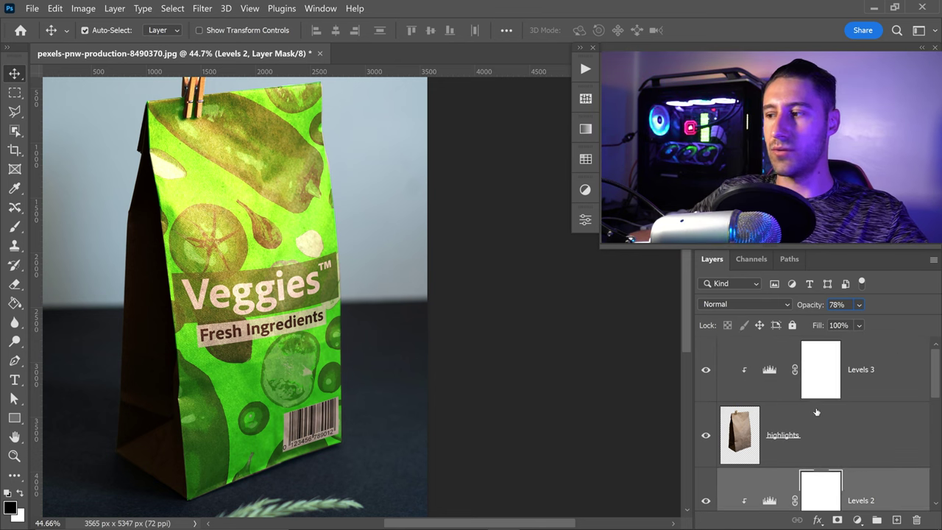
pyautogui.click(824, 437)
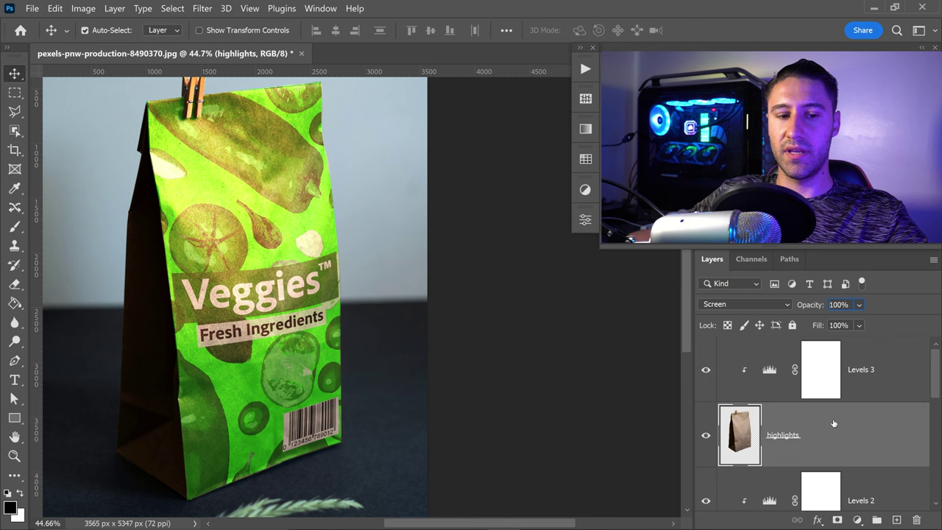
pyautogui.click(881, 371)
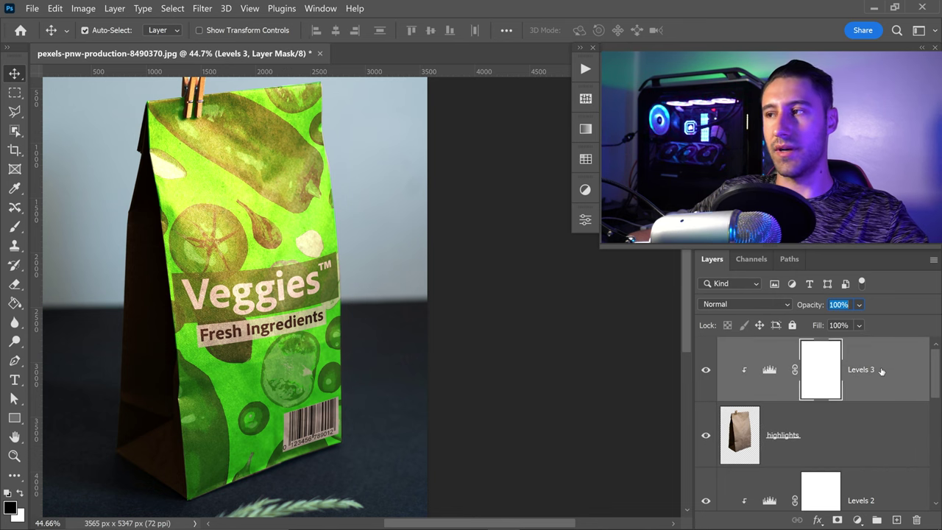
pyautogui.hscroll(-3, 311, 237)
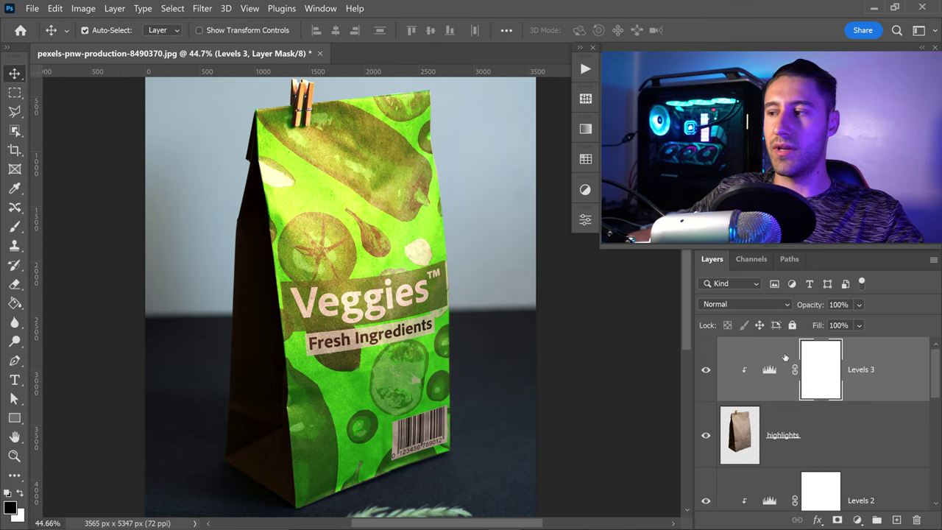
pyautogui.scroll(-5, 885, 390)
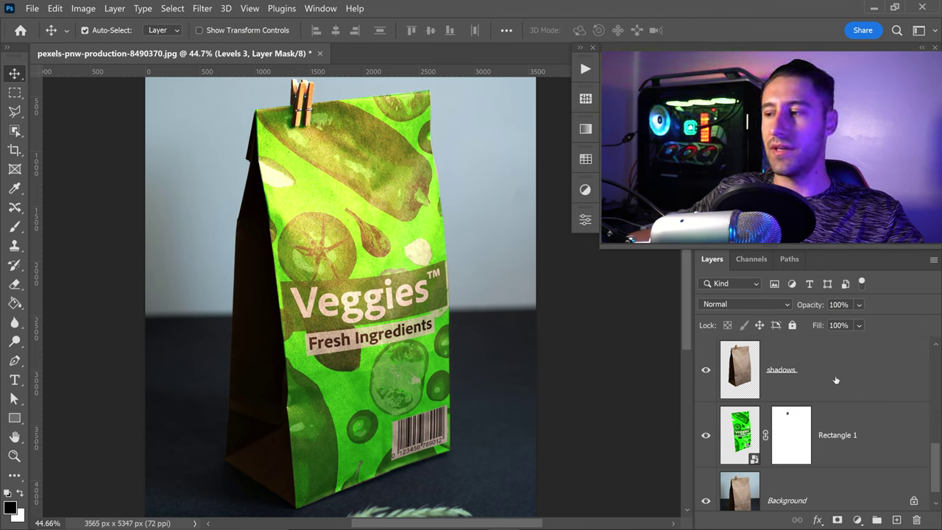
pyautogui.keyDown('shift'); pyautogui.click(835, 434); pyautogui.keyUp('shift')
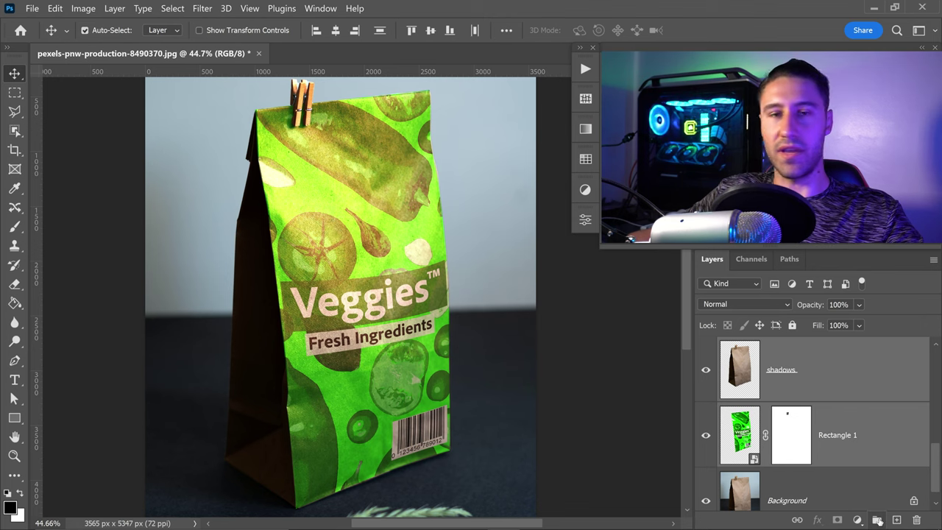
pyautogui.click(877, 519)
# Step: Rename the new group to "front view" and toggle its visibility off and on to compare the result
pyautogui.doubleClick(762, 348)
pyautogui.write('front vi')
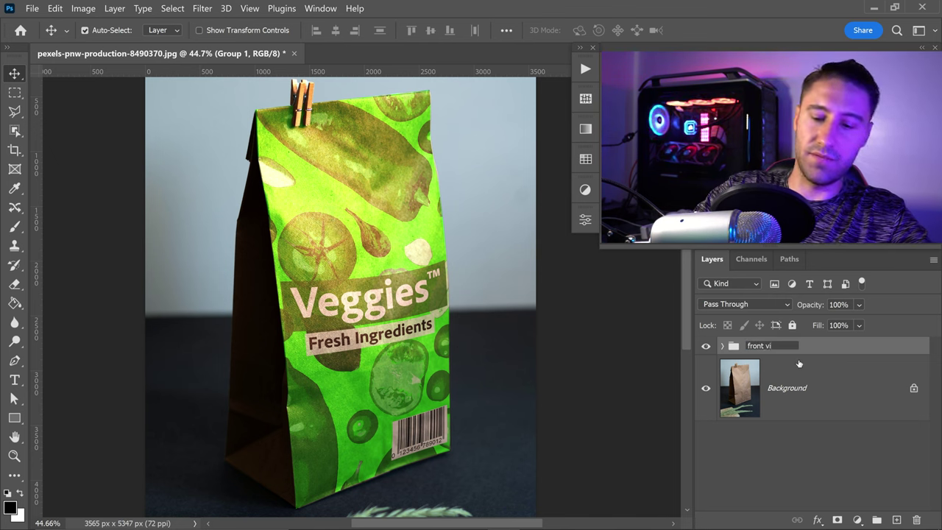
pyautogui.write('ew')
pyautogui.click(798, 363)
pyautogui.click(706, 346)
pyautogui.click(706, 346)
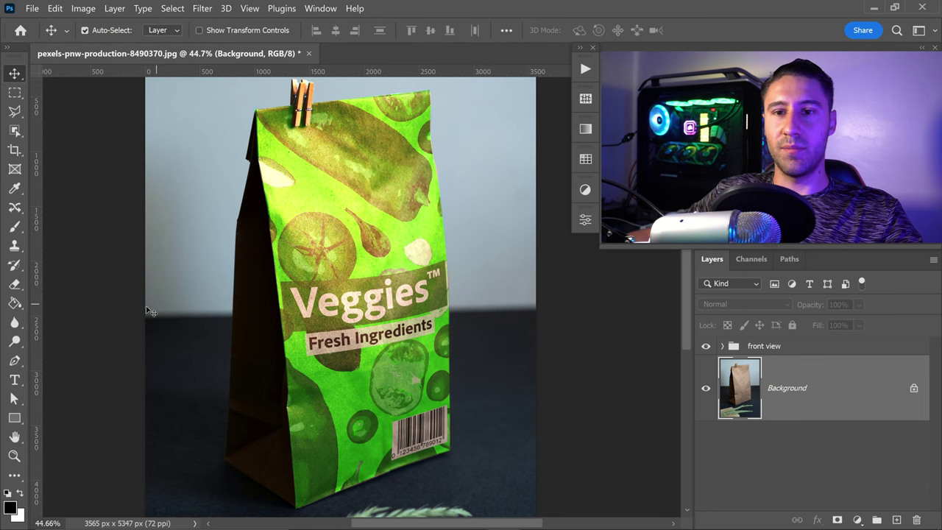
# Step: Draw a rectangle of about 1106 x 3734 px over the bag's dark side panel, with no stroke and a red fill
pyautogui.click(22, 415)
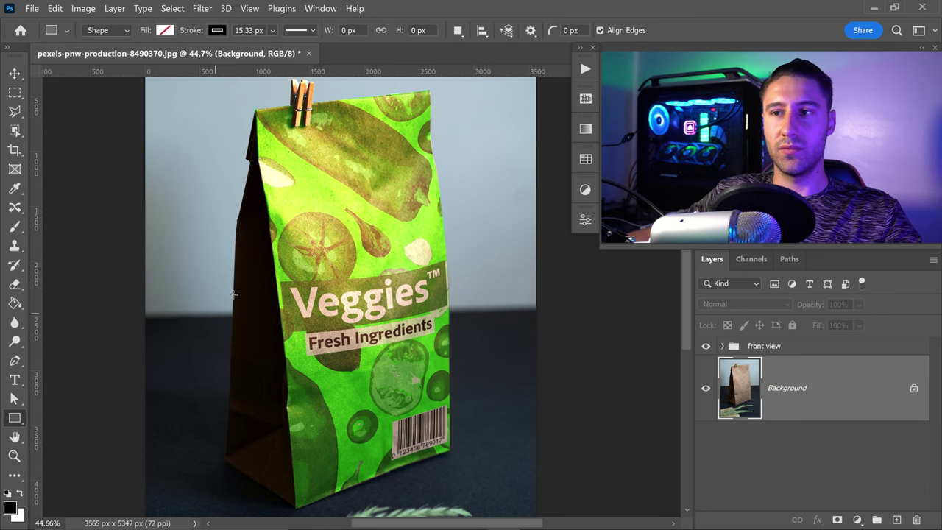
pyautogui.moveTo(175, 101); pyautogui.dragTo(295, 508)
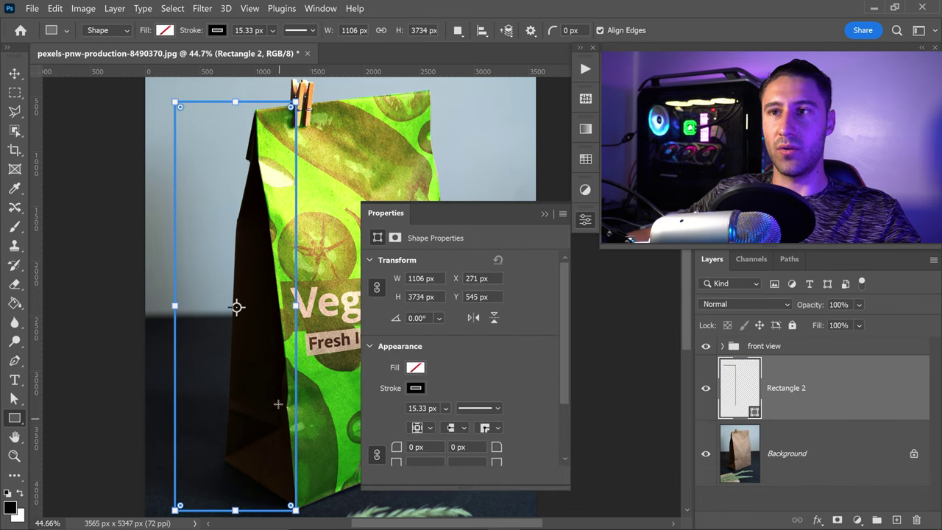
pyautogui.click(217, 31)
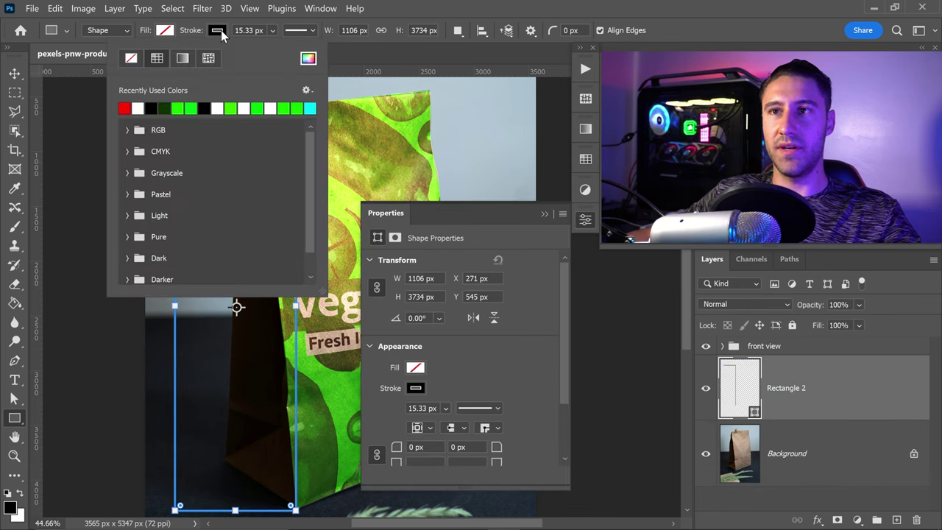
pyautogui.click(130, 59)
pyautogui.click(164, 32)
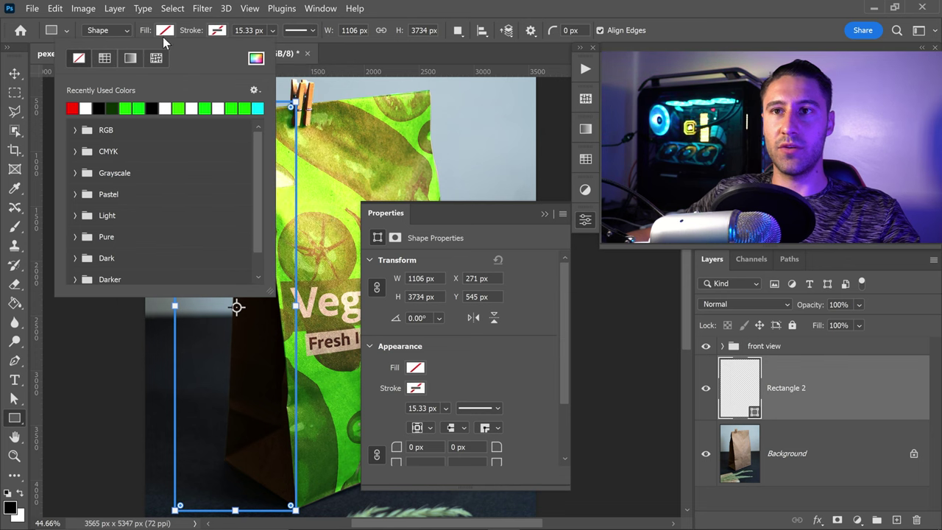
pyautogui.click(72, 107)
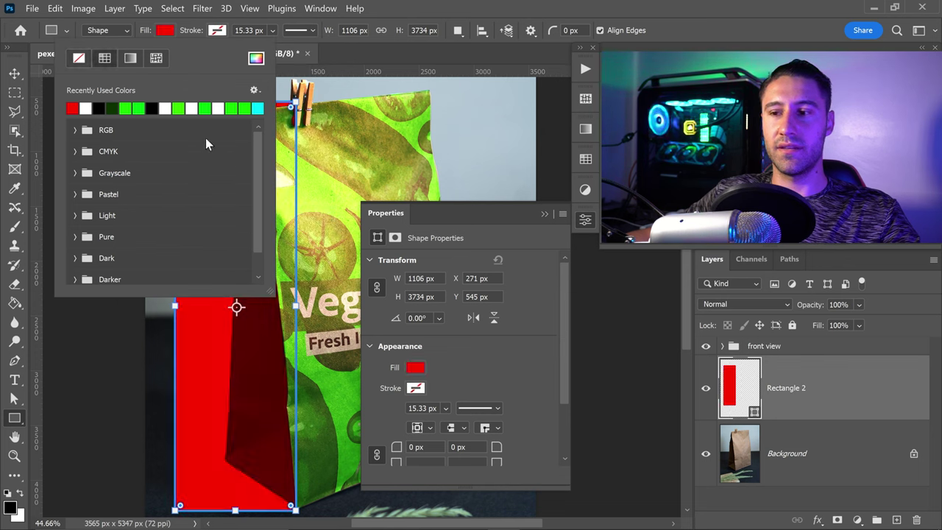
pyautogui.click(543, 213)
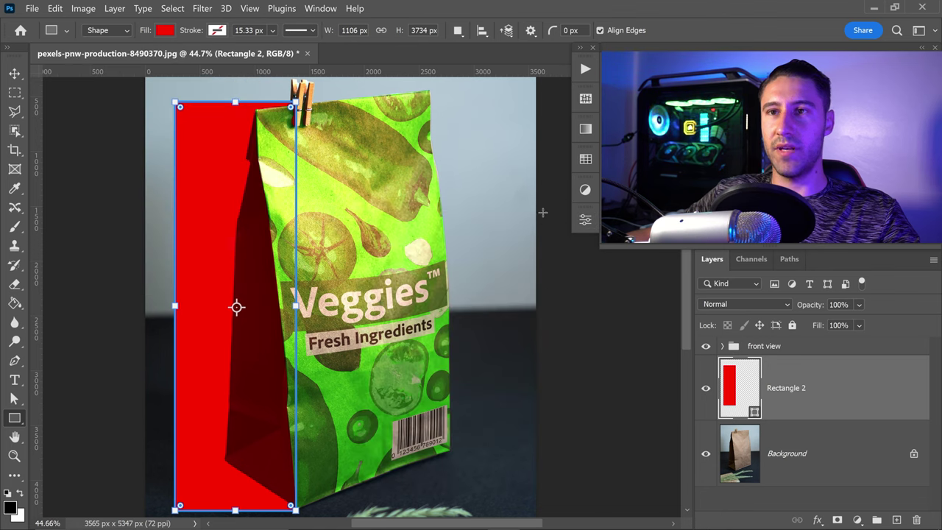
# Step: Move the red rectangle above the front view group and convert it to a smart object with 50% opacity
pyautogui.click(14, 74)
pyautogui.moveTo(798, 382); pyautogui.dragTo(777, 339)
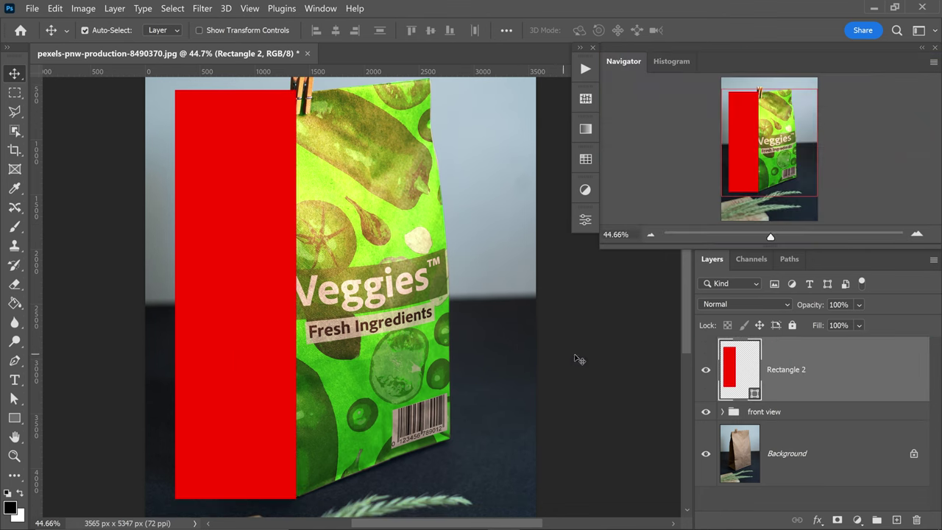
pyautogui.rightClick(797, 356)
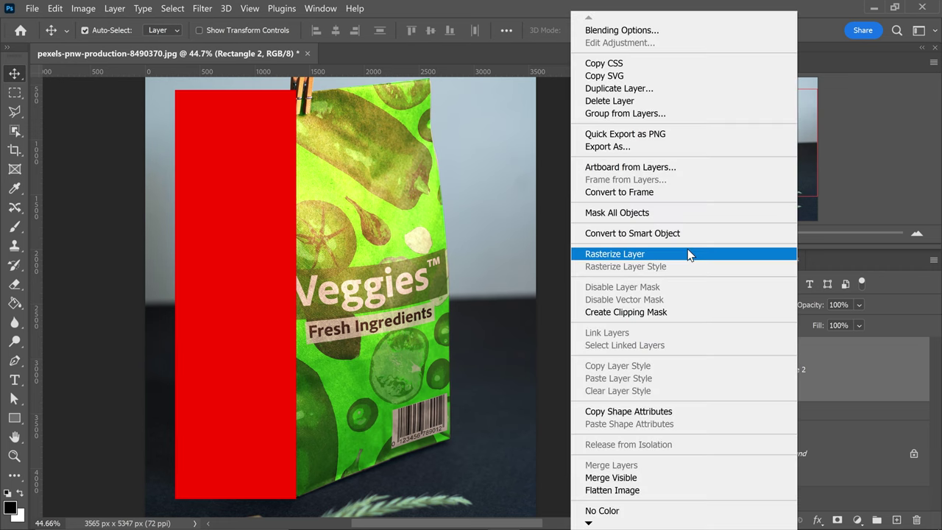
pyautogui.click(672, 233)
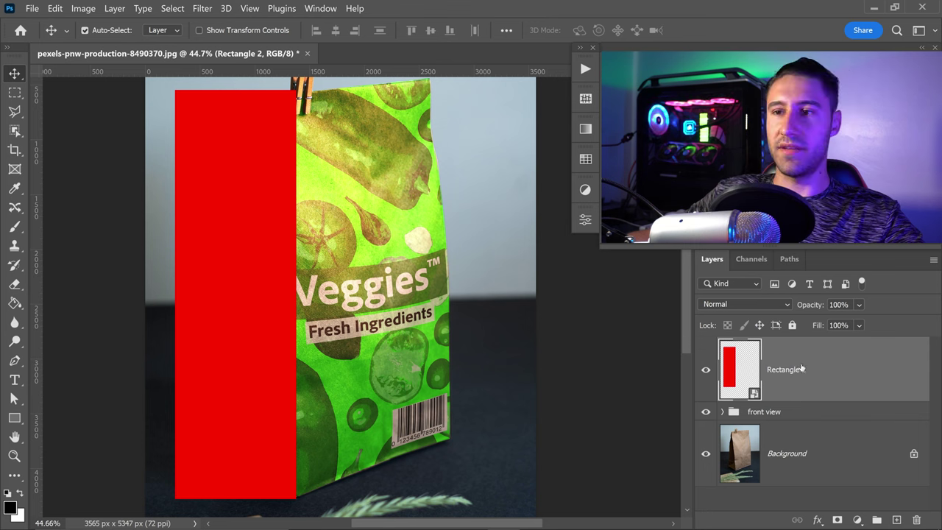
pyautogui.press('5')
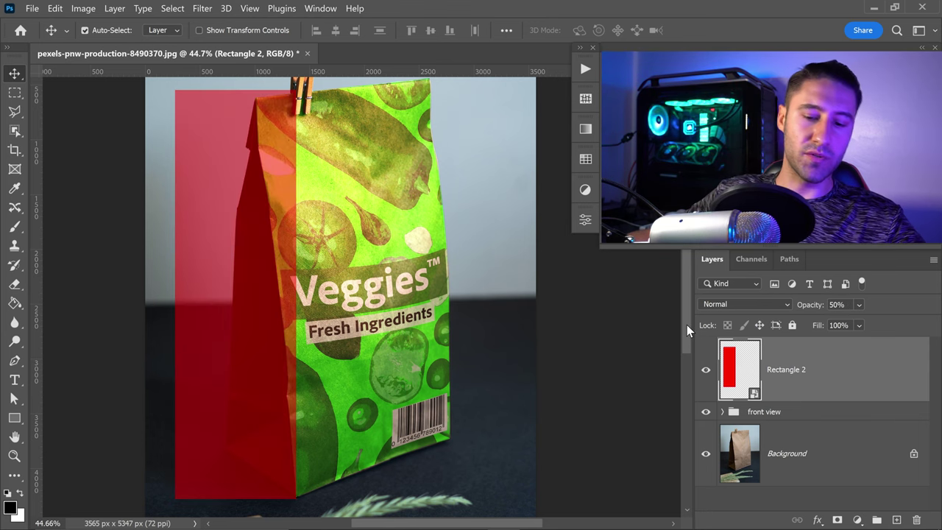
# Step: Warp the red Rectangle 2 smart object so one long edge follows the fold between the bag's side and front panels
pyautogui.hotkey('ctrl', 't')
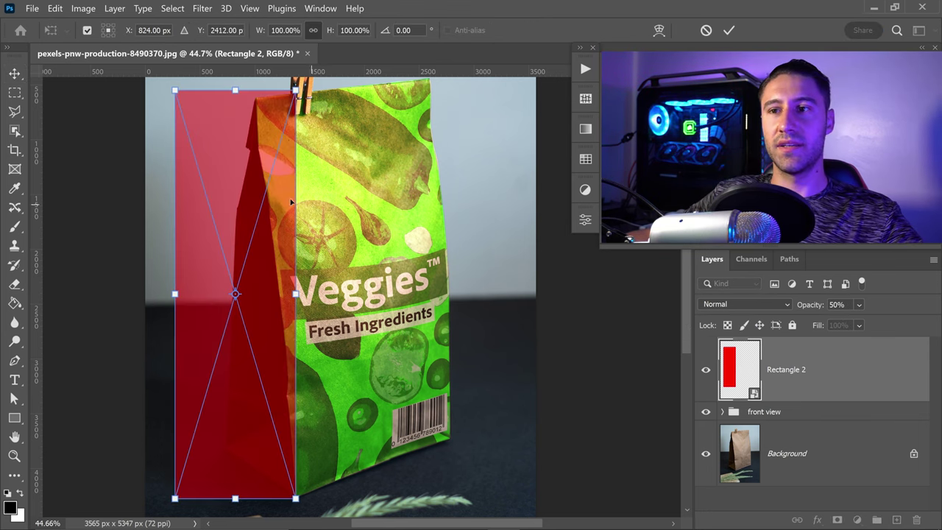
pyautogui.rightClick(248, 186)
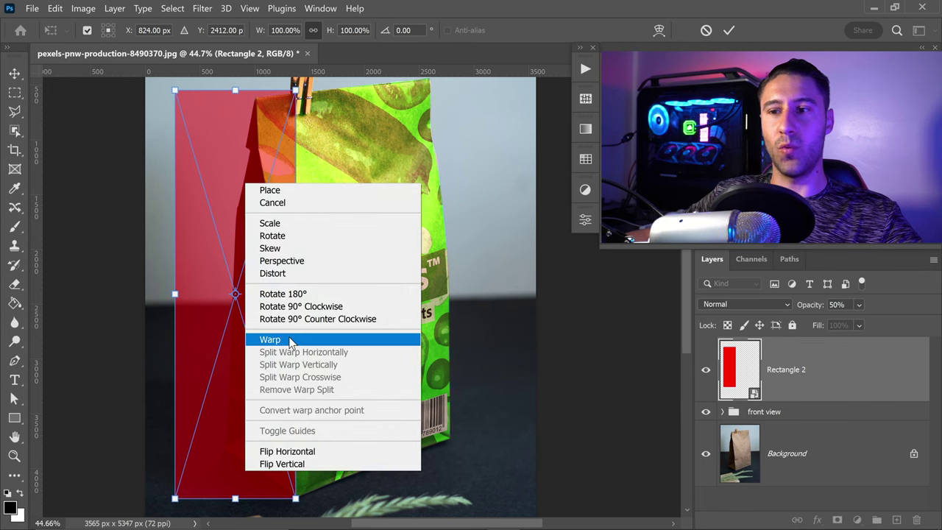
pyautogui.click(270, 339)
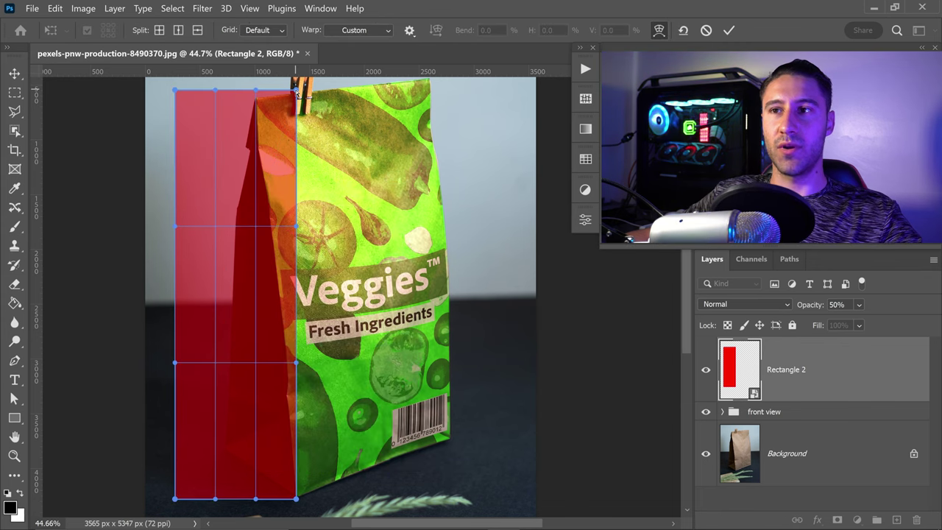
pyautogui.moveTo(296, 91); pyautogui.dragTo(256, 95)
pyautogui.moveTo(296, 227); pyautogui.dragTo(268, 226)
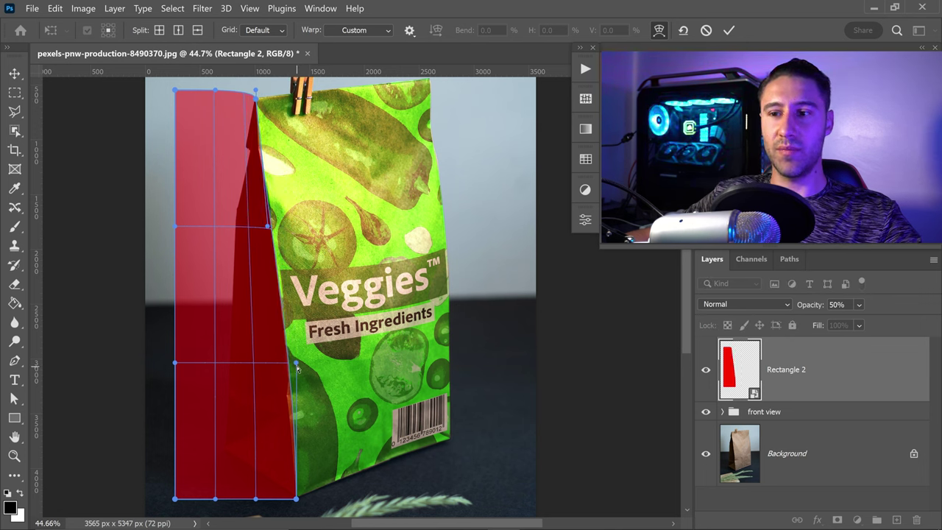
pyautogui.moveTo(296, 363); pyautogui.dragTo(294, 363)
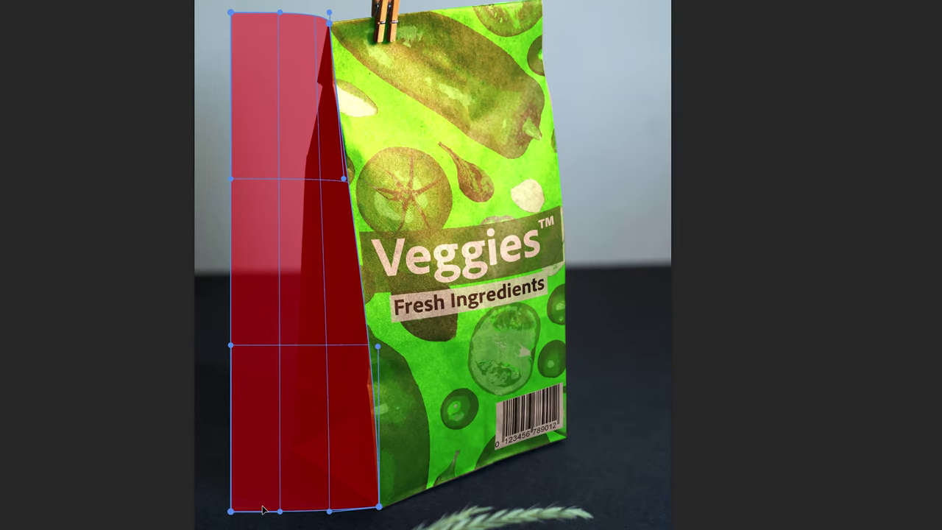
# Step: Warp the rectangle's remaining corners, outer edge and interior to cover the bag's tapered side panel, and apply the warp
pyautogui.moveTo(174, 498); pyautogui.dragTo(222, 449)
pyautogui.moveTo(280, 512); pyautogui.dragTo(326, 361)
pyautogui.moveTo(230, 13); pyautogui.dragTo(329, 12)
pyautogui.moveTo(295, 162); pyautogui.dragTo(286, 193)
pyautogui.moveTo(326, 358); pyautogui.dragTo(309, 366)
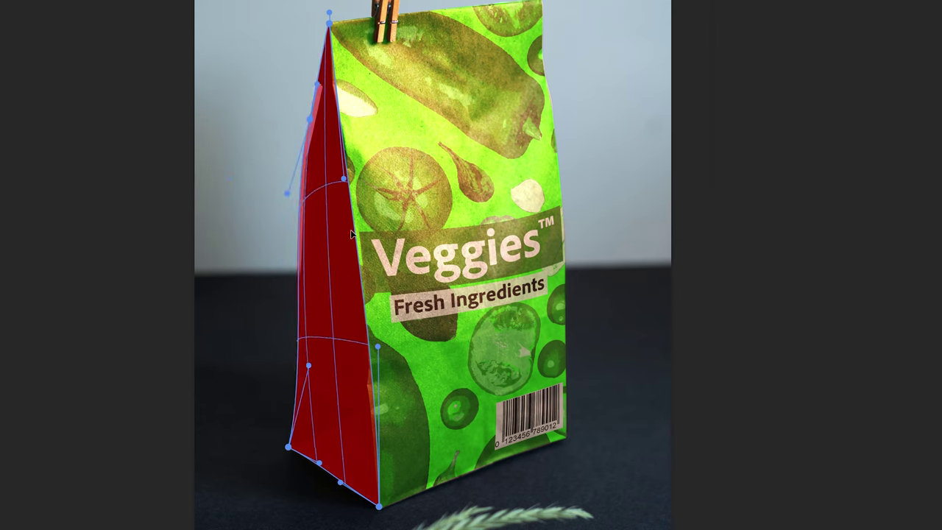
pyautogui.moveTo(330, 213); pyautogui.dragTo(331, 216)
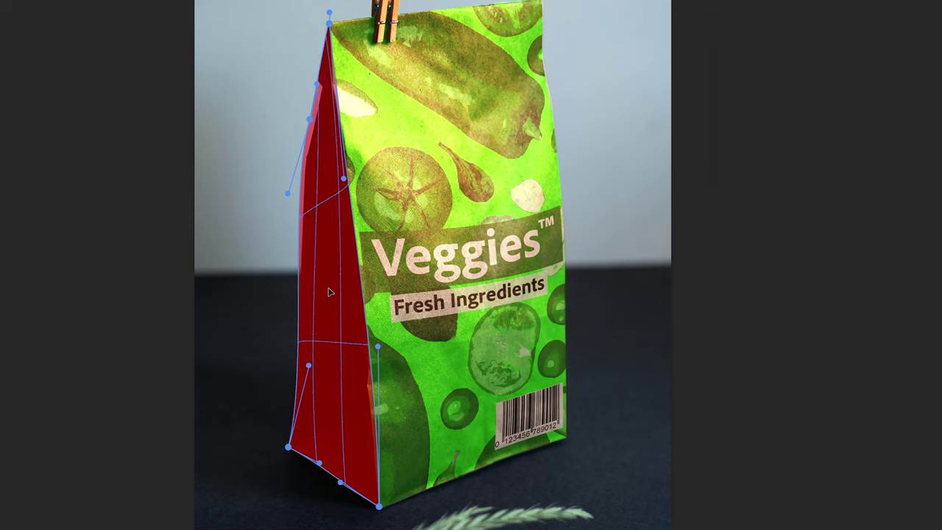
pyautogui.moveTo(329, 292); pyautogui.dragTo(319, 270)
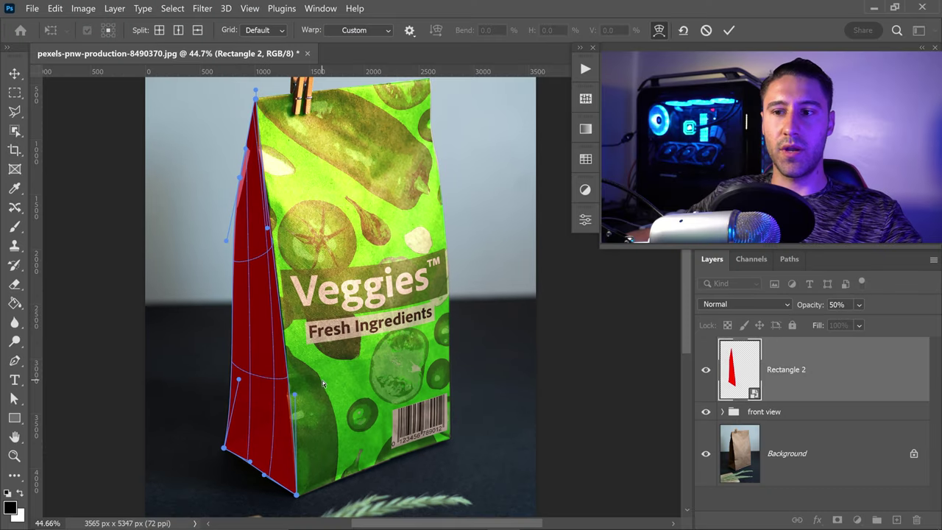
pyautogui.moveTo(294, 392); pyautogui.dragTo(296, 377)
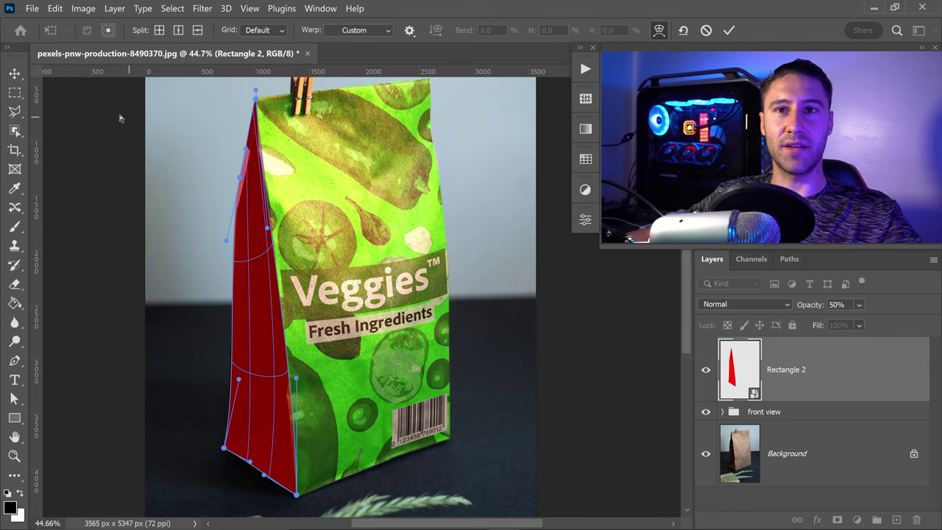
pyautogui.press('Return')
# Step: Trace a closed path around the bag's side panel with the Pen tool, following its edges and bottom corners
pyautogui.scroll(1, 397, 315)
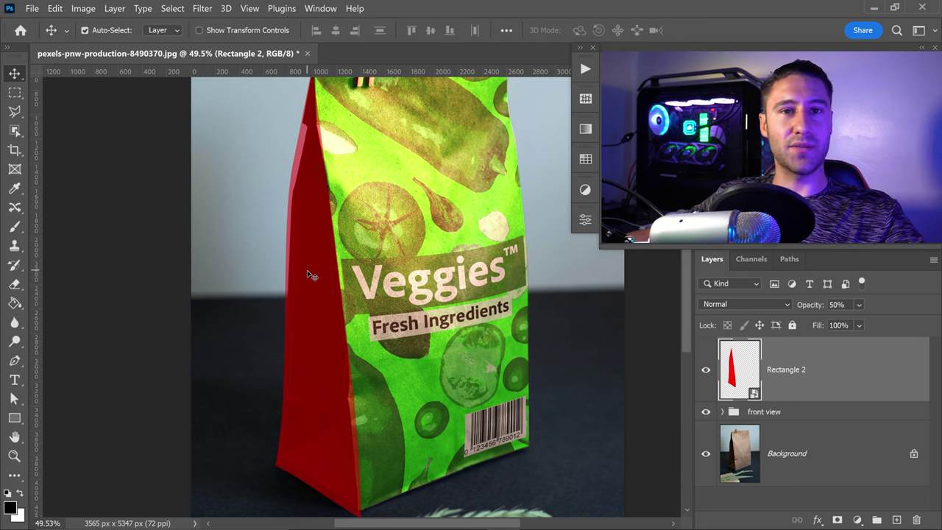
pyautogui.click(16, 360)
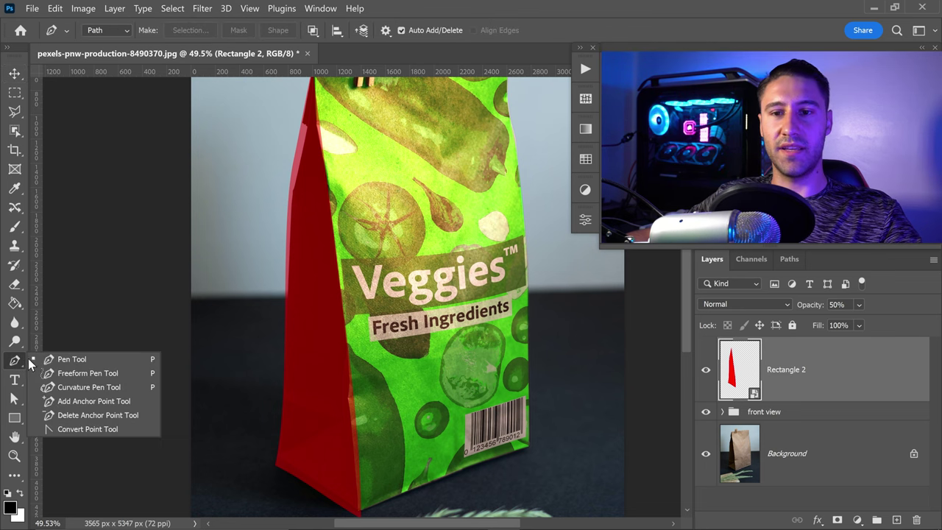
pyautogui.click(50, 360)
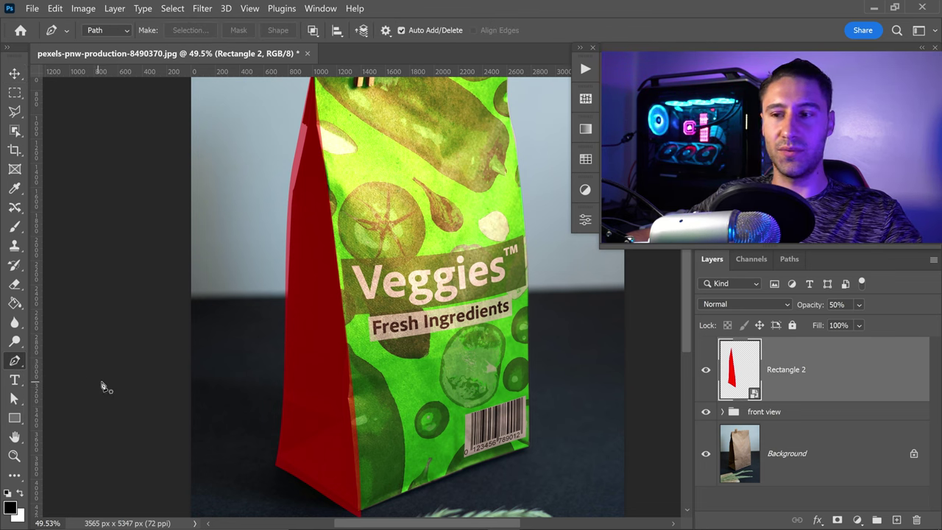
pyautogui.scroll(3, 321, 469)
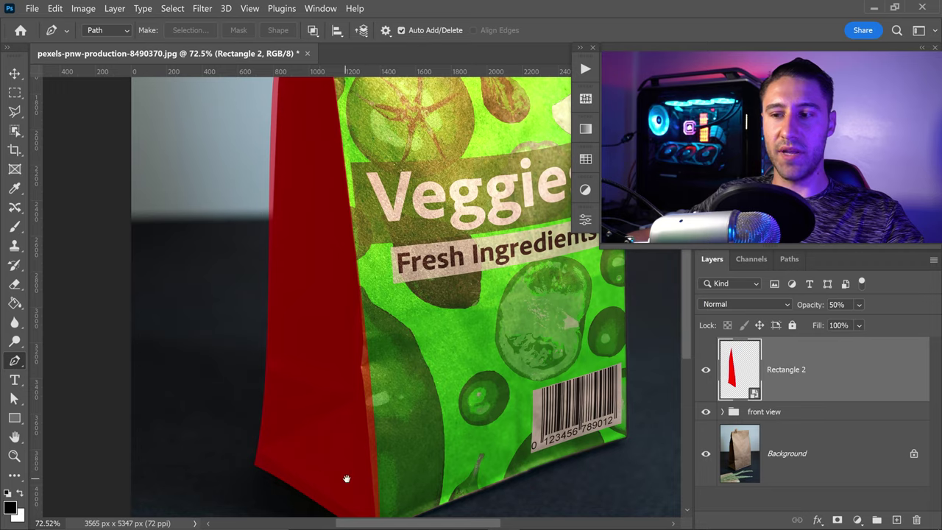
pyautogui.moveTo(346, 479); pyautogui.dragTo(370, 327)
pyautogui.scroll(4, 321, 349)
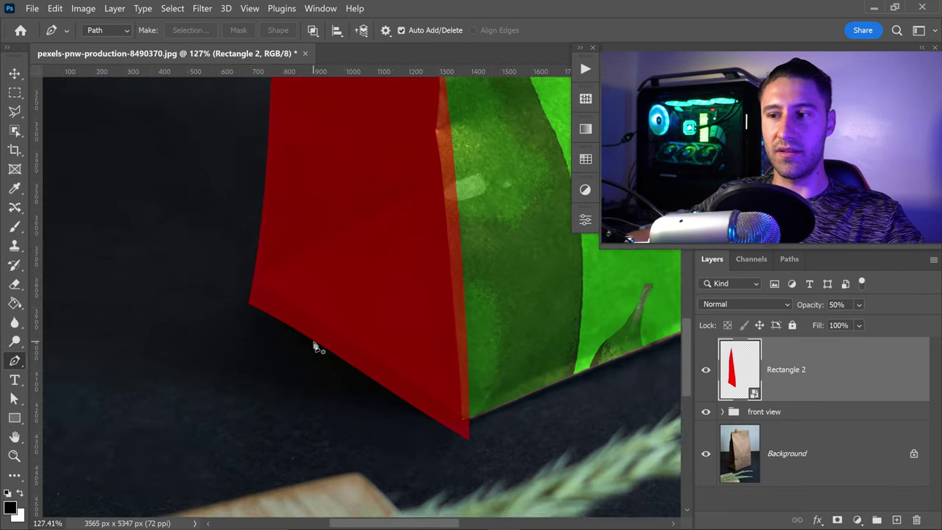
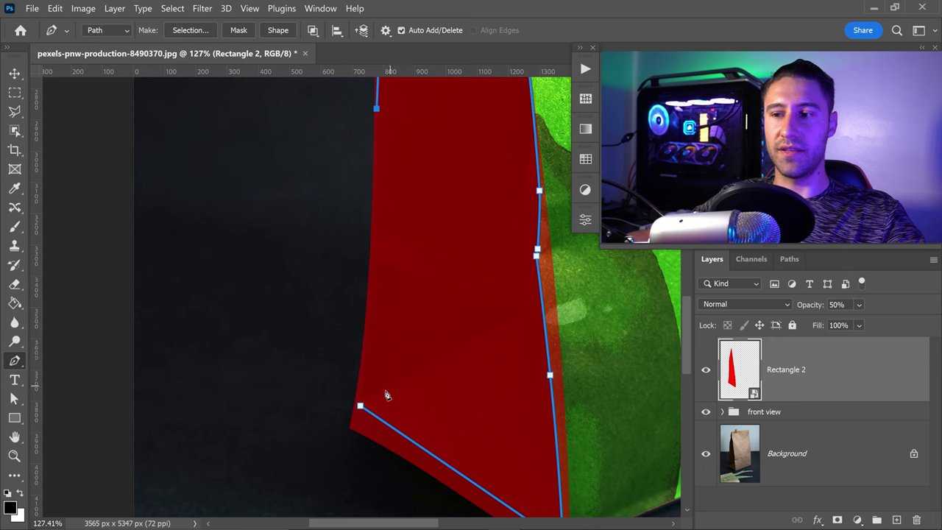
pyautogui.moveTo(361, 406); pyautogui.dragTo(358, 435)
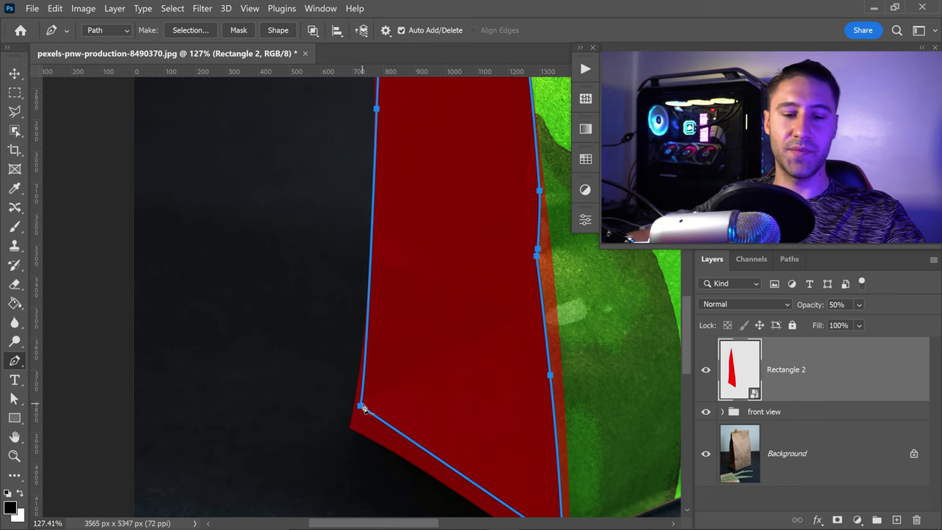
# Step: Turn the side panel path into an anti-aliased selection with 0 px feather and mask the Rectangle 2 layer with it
pyautogui.scroll(-4, 410, 303)
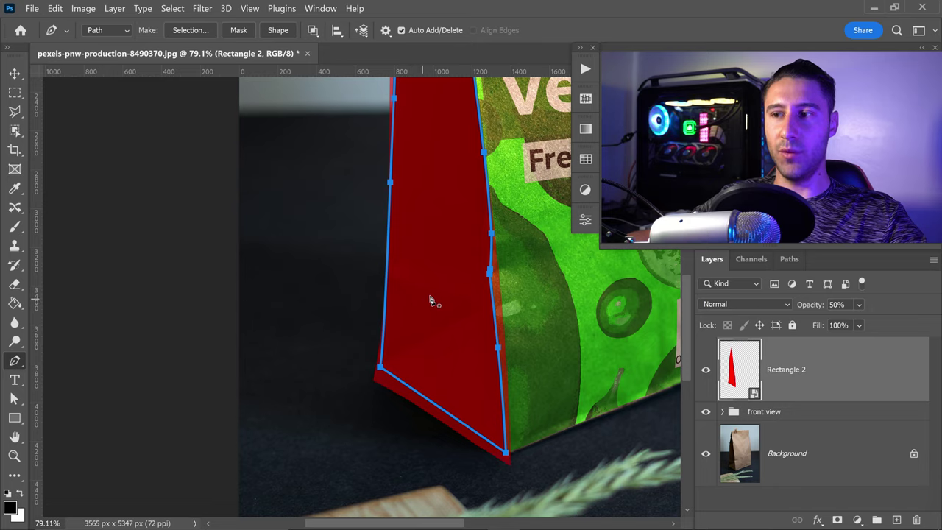
pyautogui.moveTo(488, 267); pyautogui.dragTo(343, 331)
pyautogui.scroll(-1, 342, 332)
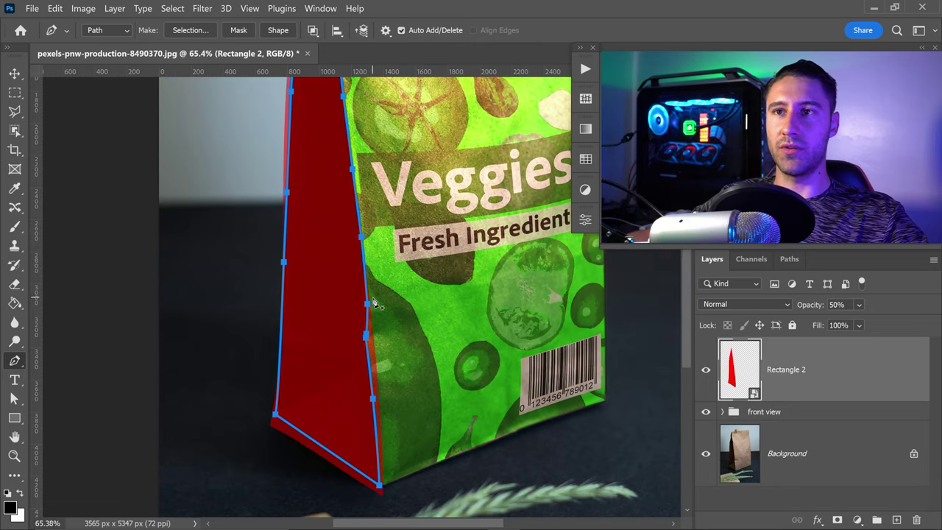
pyautogui.click(193, 30)
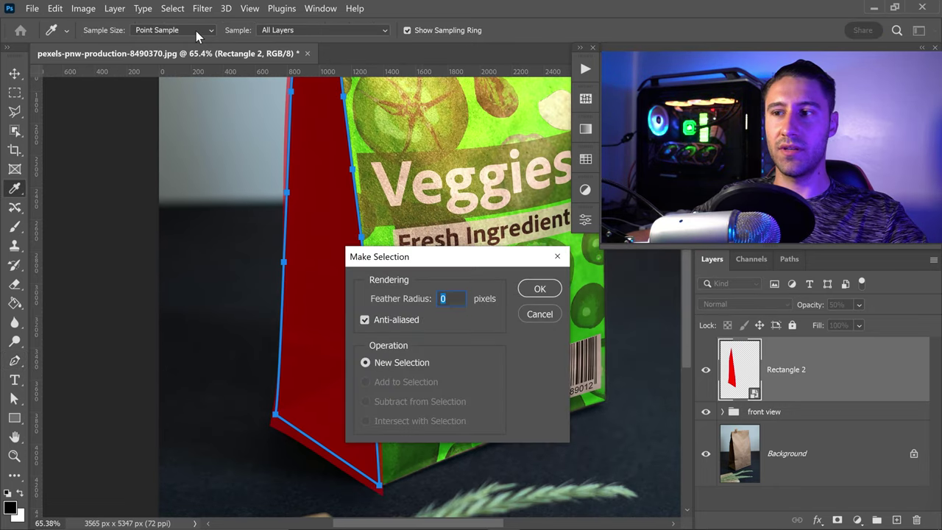
pyautogui.moveTo(408, 261); pyautogui.dragTo(140, 141)
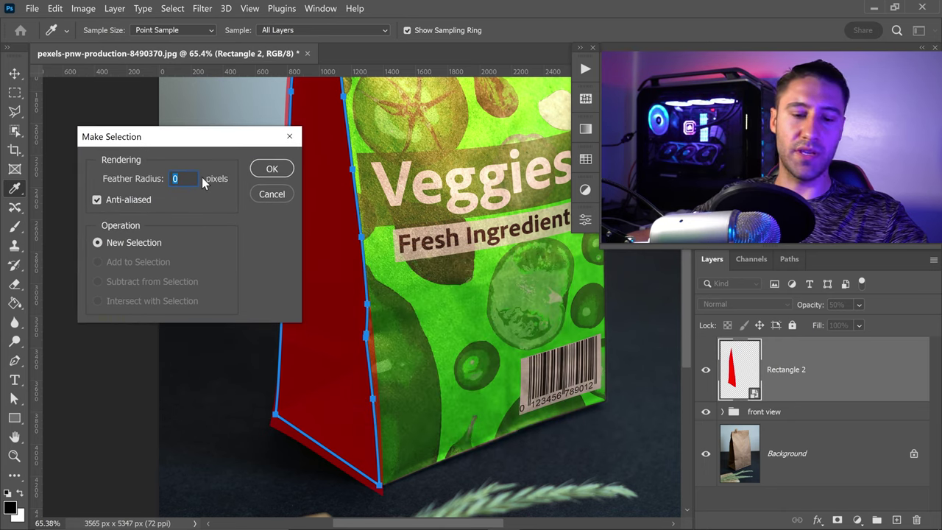
pyautogui.write('2')
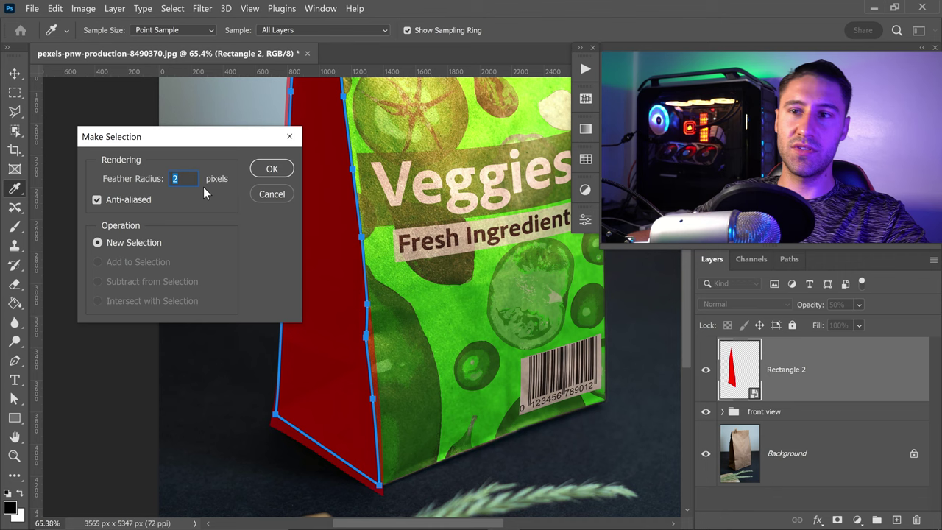
pyautogui.write('0')
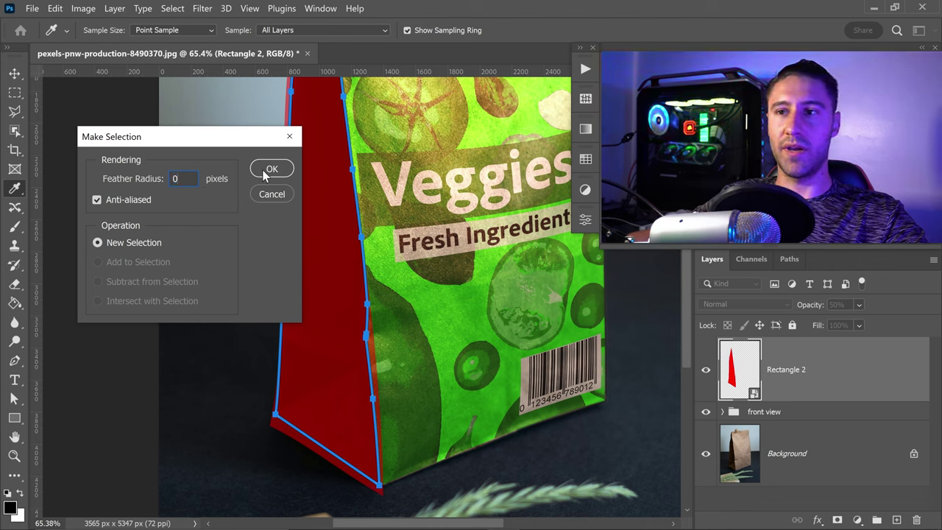
pyautogui.click(268, 170)
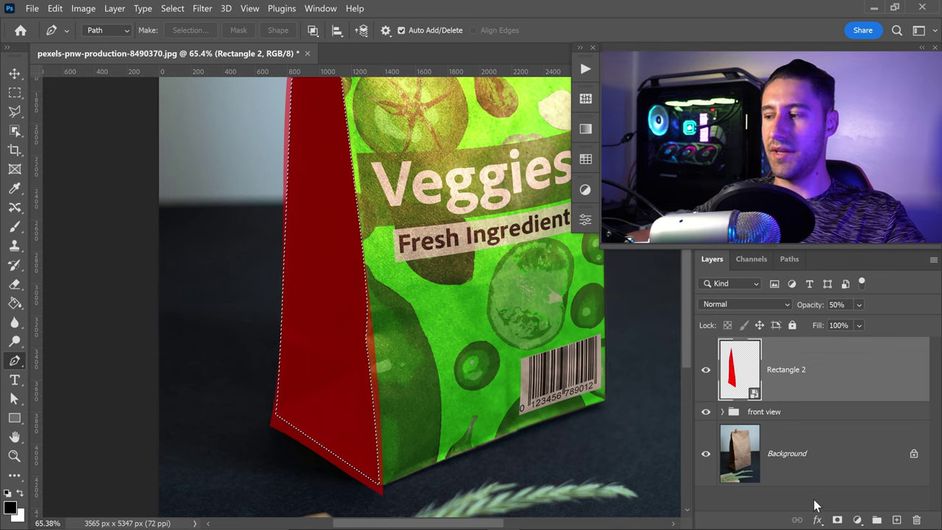
pyautogui.click(837, 520)
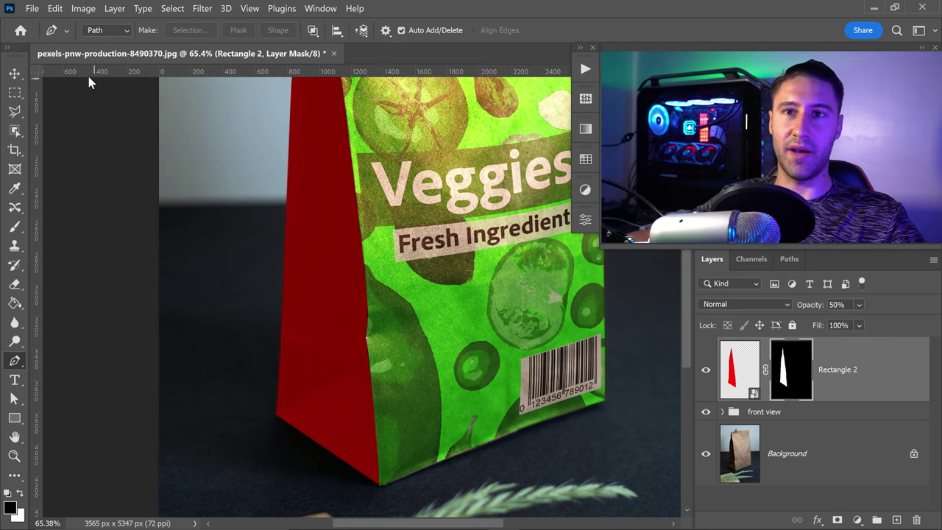
# Step: Target the Rectangle 2 smart object instead of its mask and set the layer's opacity to 100%
pyautogui.click(17, 71)
pyautogui.scroll(-2, 417, 302)
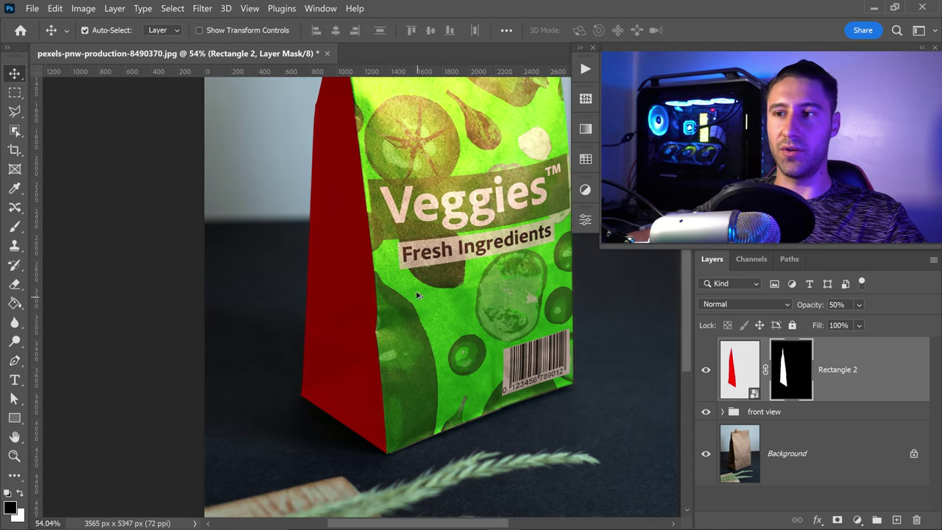
pyautogui.scroll(-2, 383, 221)
pyautogui.hotkey('ctrl', '2')
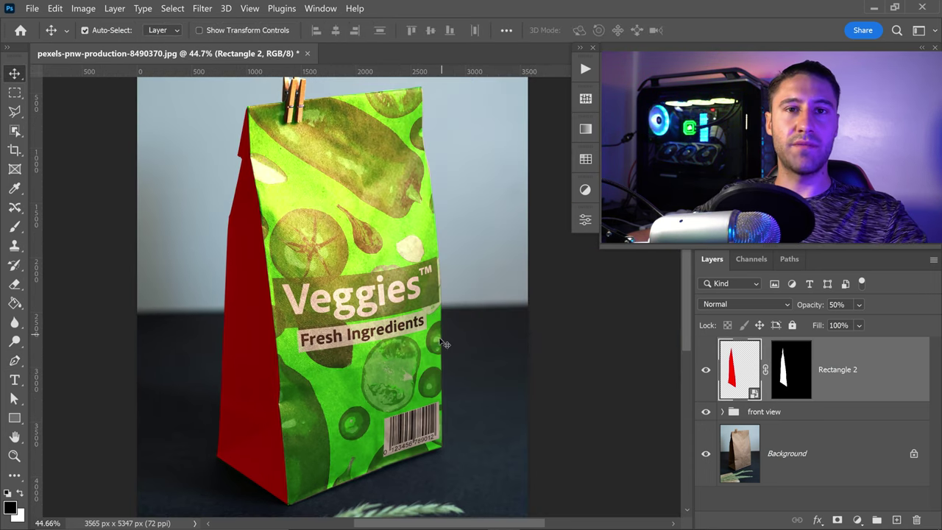
pyautogui.press('0')
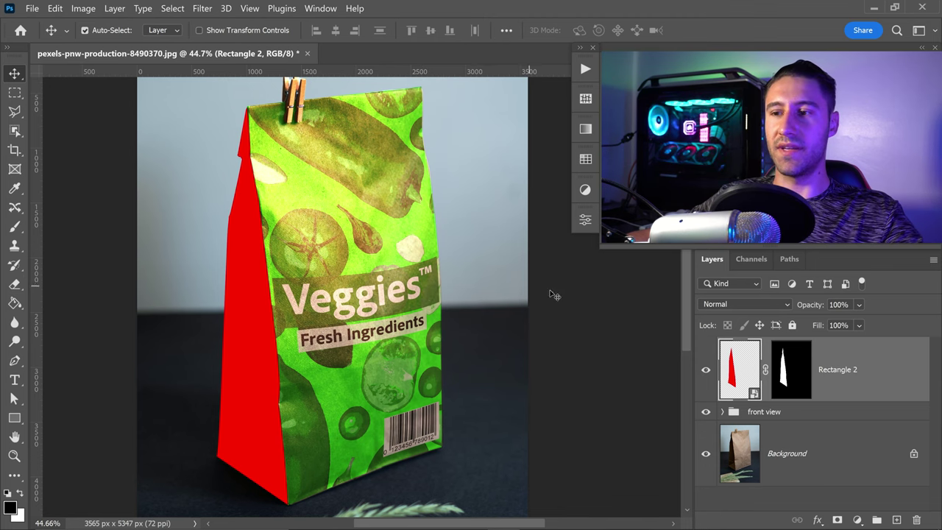
# Step: Place "veggies brand side view.png" inside the Rectangle 2 smart object, scaled to 103.92% to cover the red, and save and close it
pyautogui.doubleClick(740, 363)
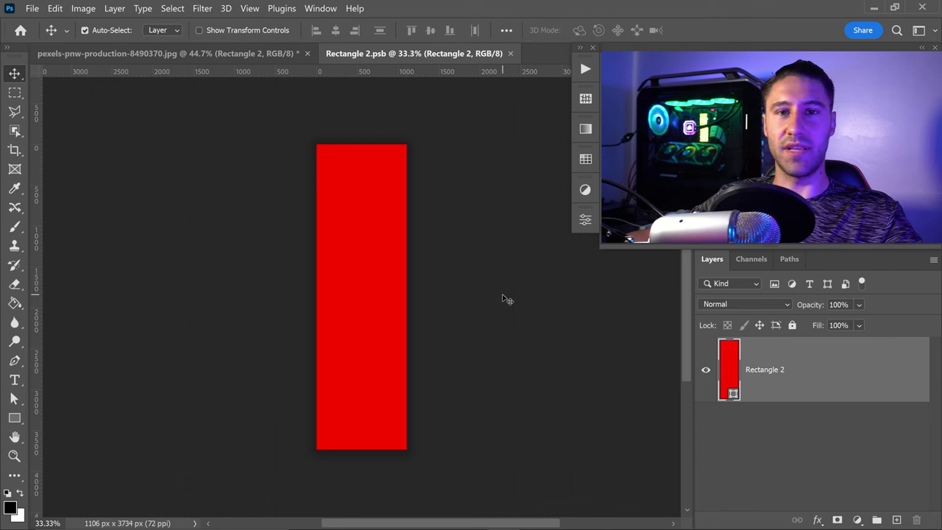
pyautogui.click(470, 515)
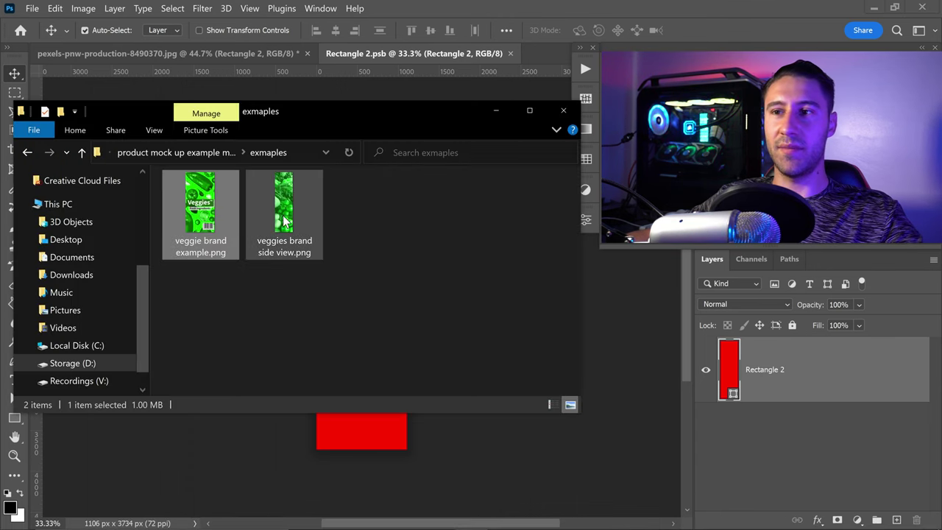
pyautogui.moveTo(279, 218); pyautogui.dragTo(360, 433)
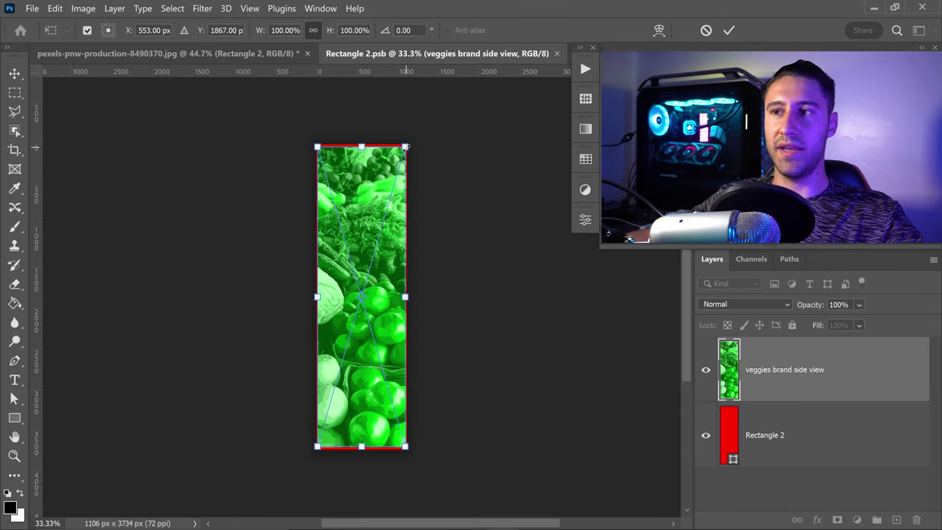
pyautogui.moveTo(405, 146); pyautogui.dragTo(408, 140)
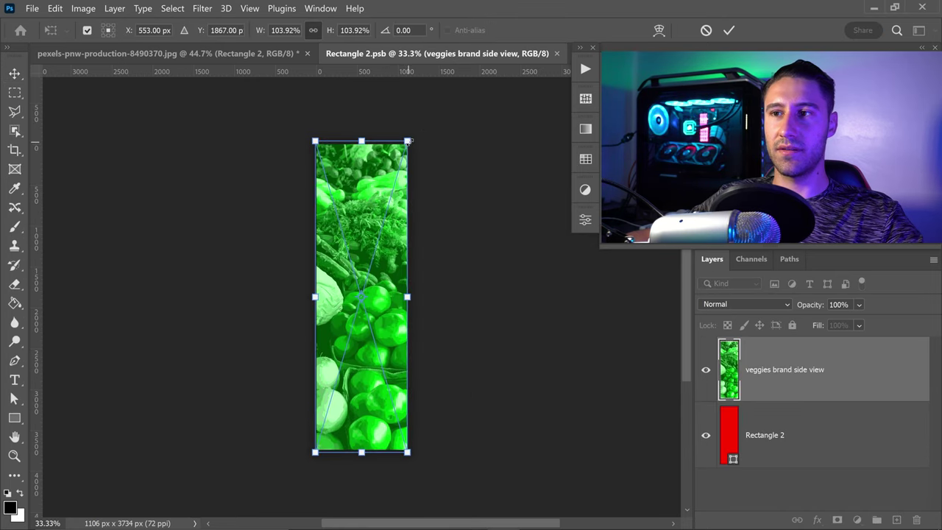
pyautogui.press('Return')
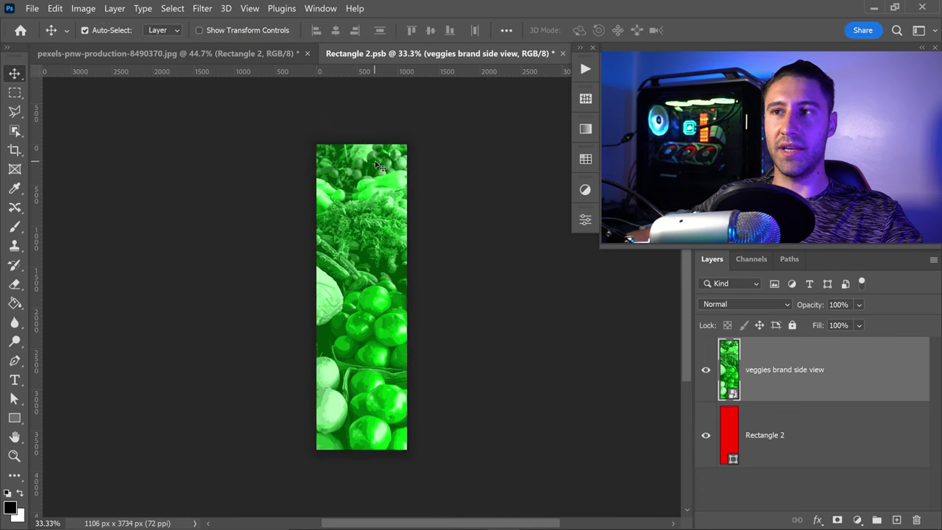
pyautogui.click(562, 54)
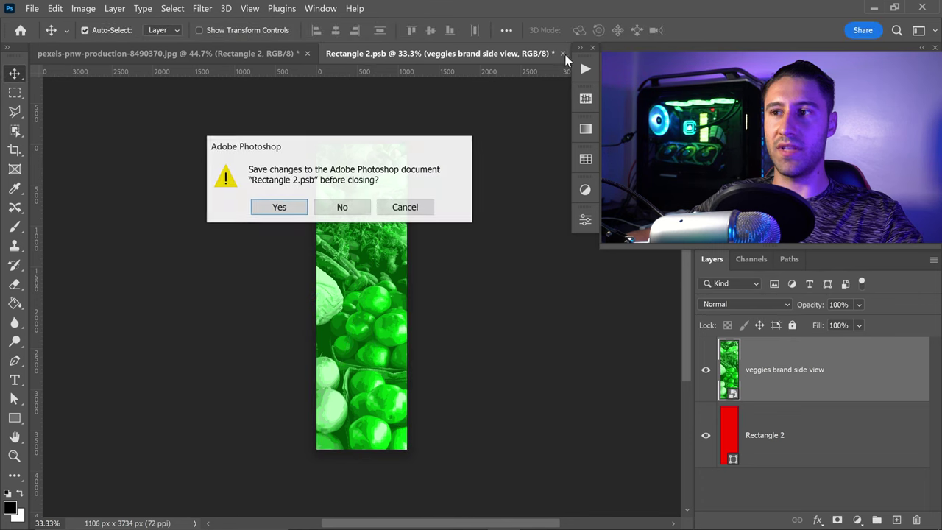
pyautogui.click(288, 209)
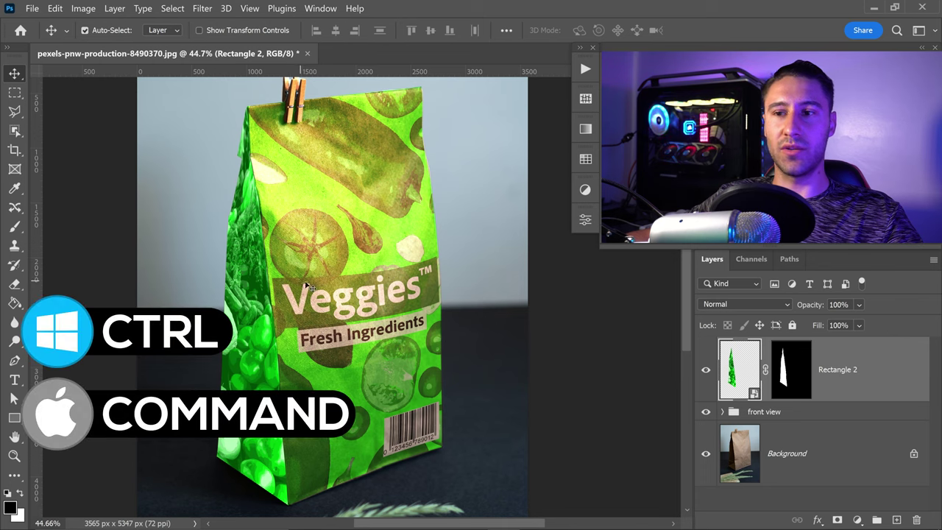
# Step: Load the Rectangle 2 mask as a selection, copy that area of the Background to a new layer and move it above Rectangle 2
pyautogui.press('ctrl')
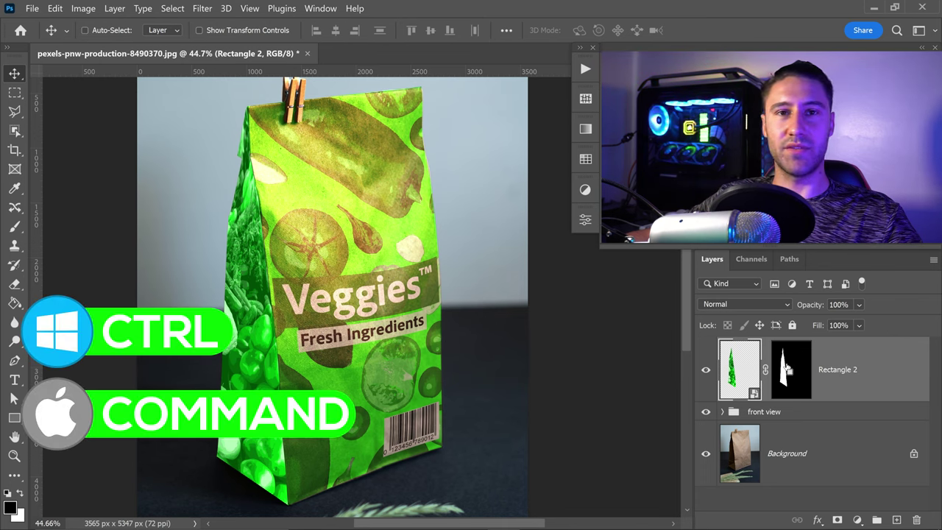
pyautogui.keyDown('ctrl'); pyautogui.click(788, 370); pyautogui.keyUp('ctrl')
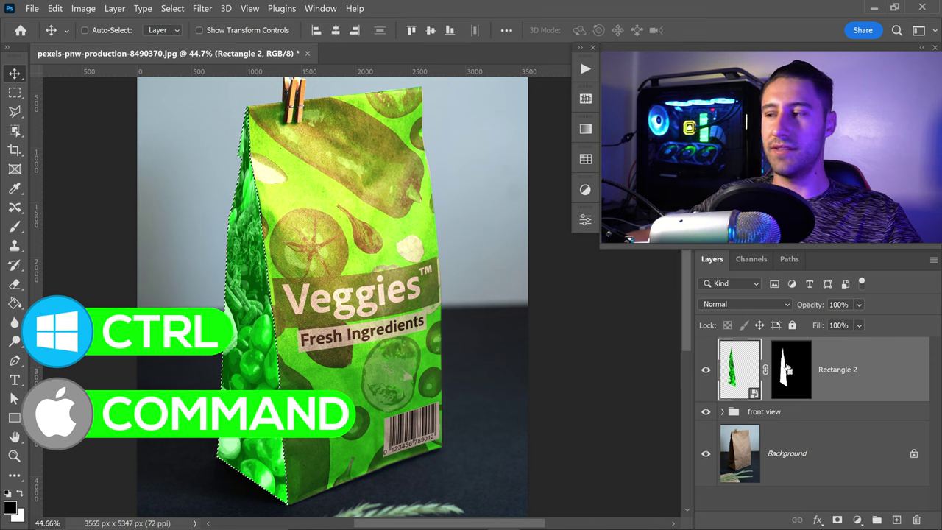
pyautogui.click(793, 456)
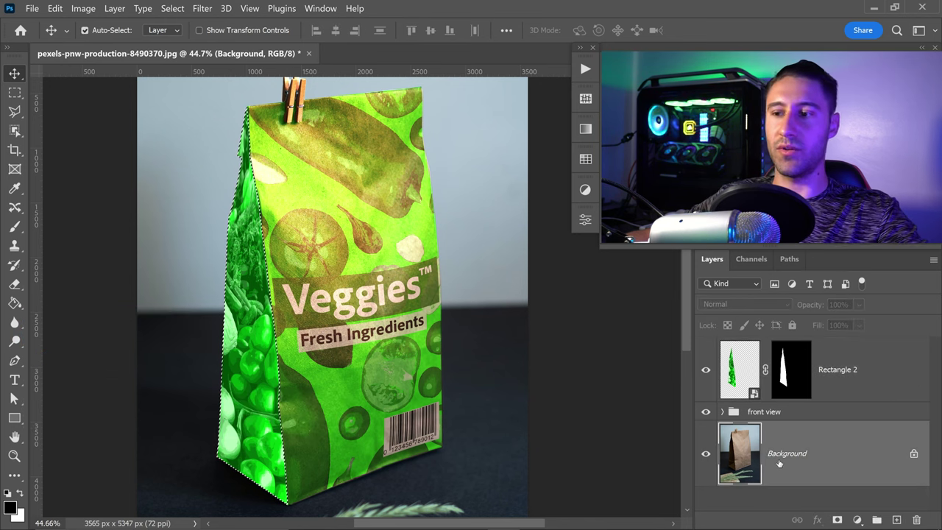
pyautogui.hotkey('ctrl', 'j')
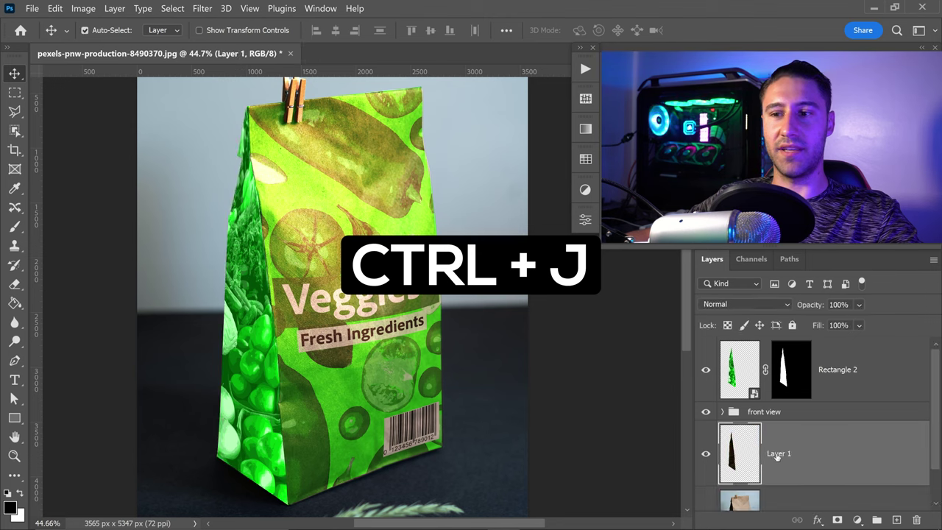
pyautogui.moveTo(800, 450); pyautogui.dragTo(807, 369)
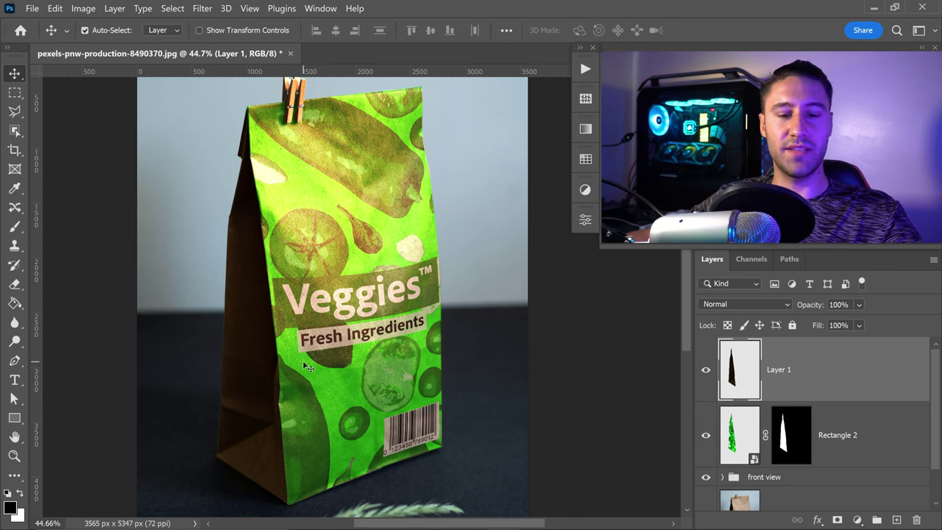
# Step: Duplicate the copied side panel layer twice and name the three layers s, m and h from lowest to highest
pyautogui.hotkey('ctrl', 'j')
pyautogui.hotkey('ctrl', 'j')
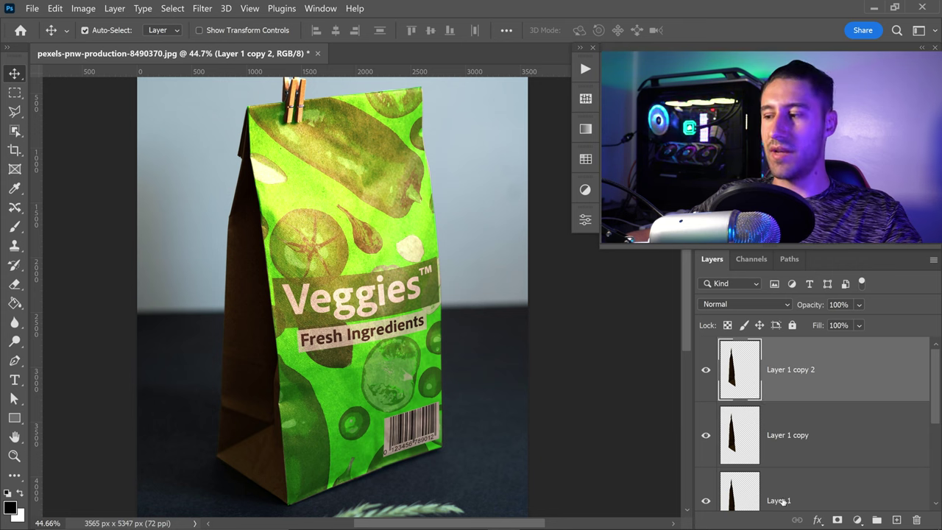
pyautogui.click(780, 501)
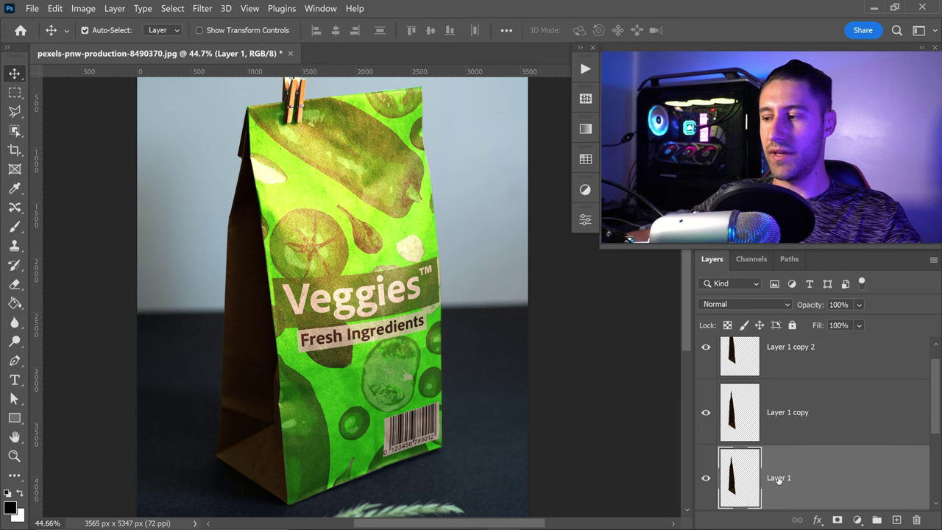
pyautogui.doubleClick(778, 478)
pyautogui.write('s')
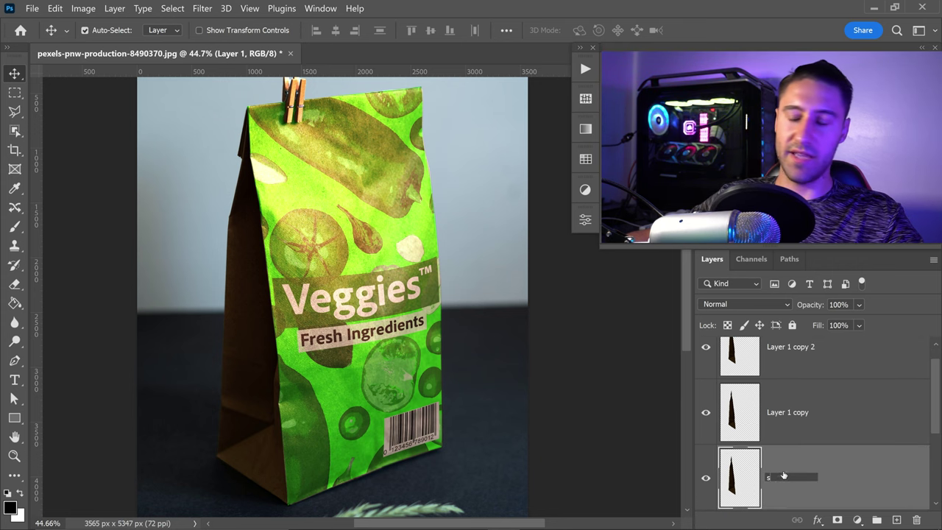
pyautogui.click(778, 414)
pyautogui.doubleClick(779, 413)
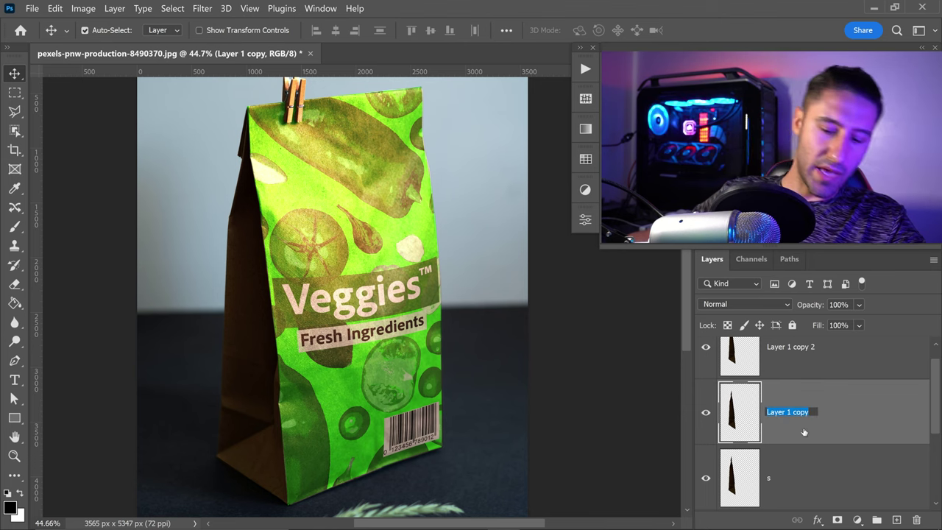
pyautogui.write('m')
pyautogui.click(786, 350)
pyautogui.doubleClick(790, 368)
pyautogui.write('h')
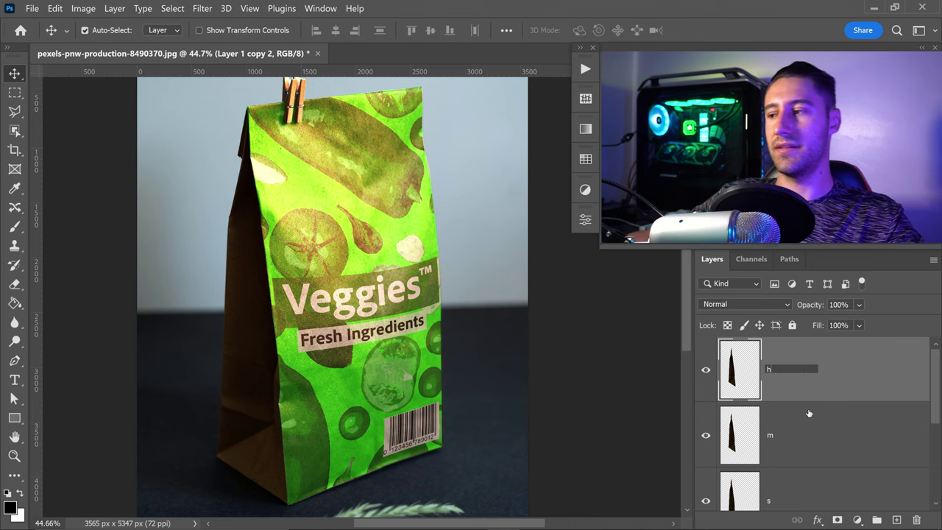
pyautogui.click(818, 383)
# Step: Set the blend modes to Multiply for layer s, Linear Dodge (Add) for layer m and Screen for layer h
pyautogui.click(780, 501)
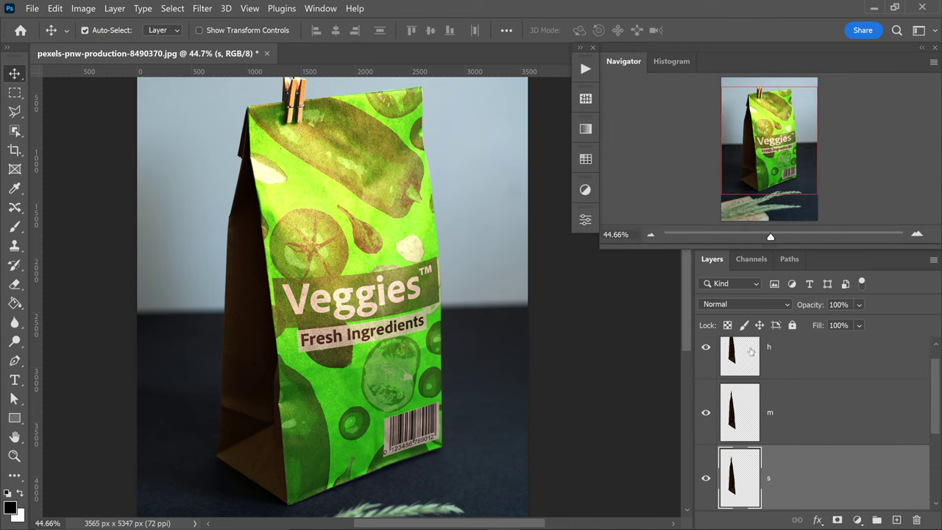
pyautogui.click(738, 304)
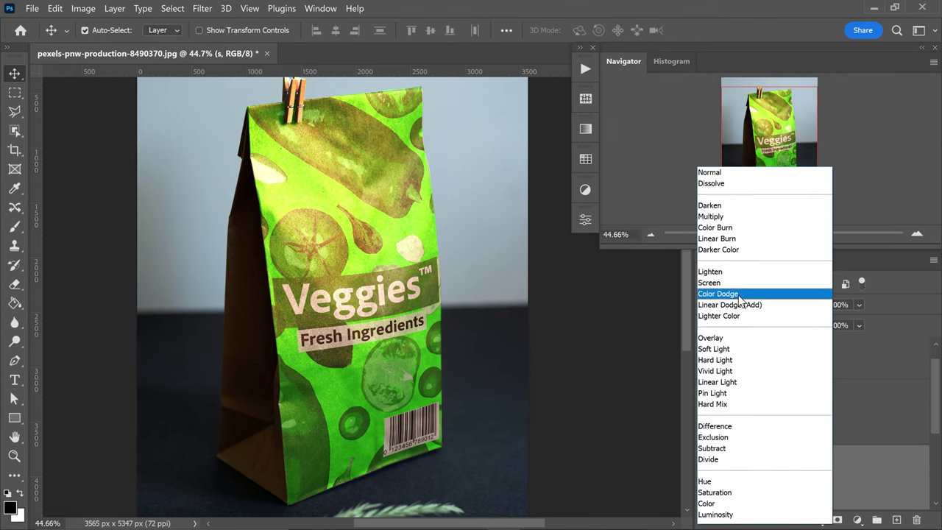
pyautogui.click(725, 217)
pyautogui.click(795, 401)
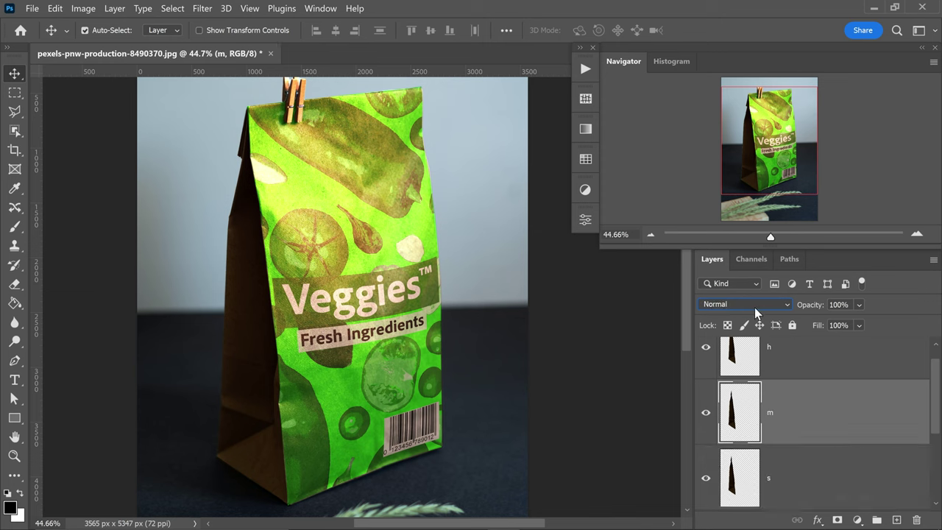
pyautogui.click(754, 304)
pyautogui.click(749, 311)
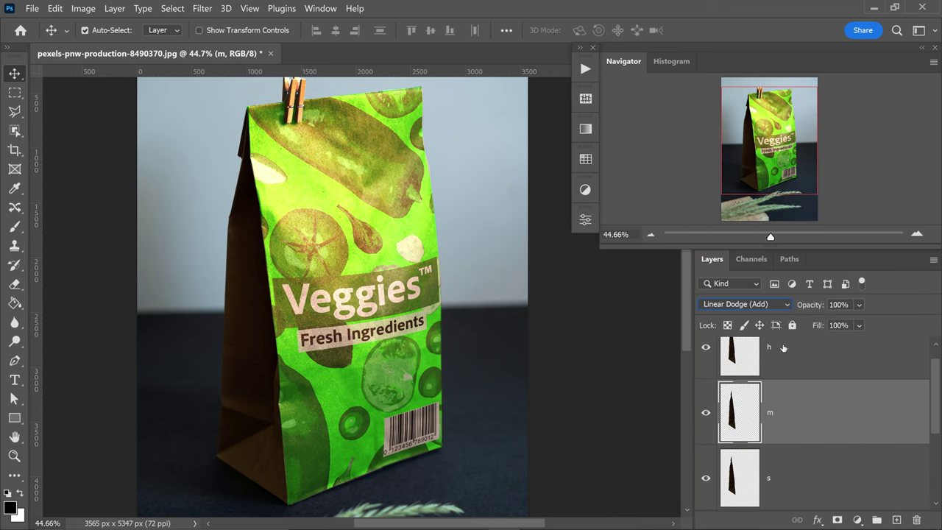
pyautogui.click(787, 355)
pyautogui.click(750, 304)
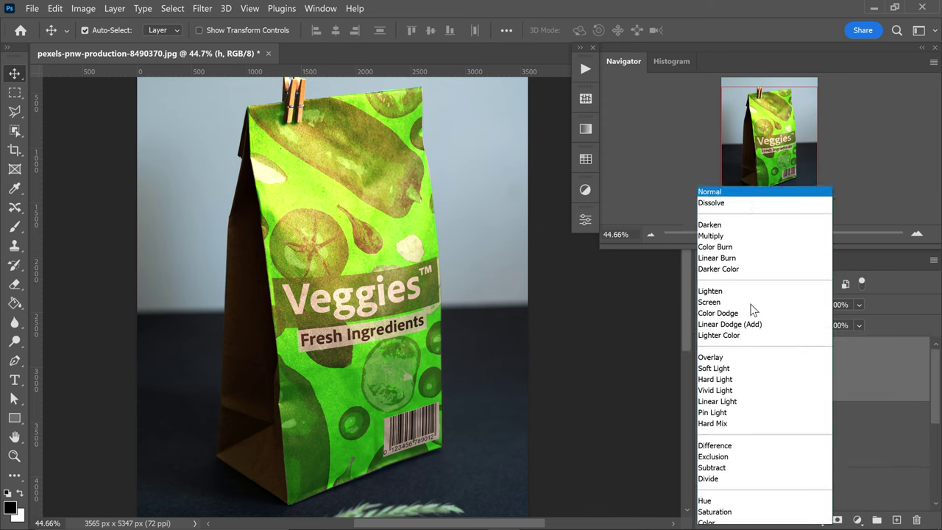
pyautogui.click(719, 282)
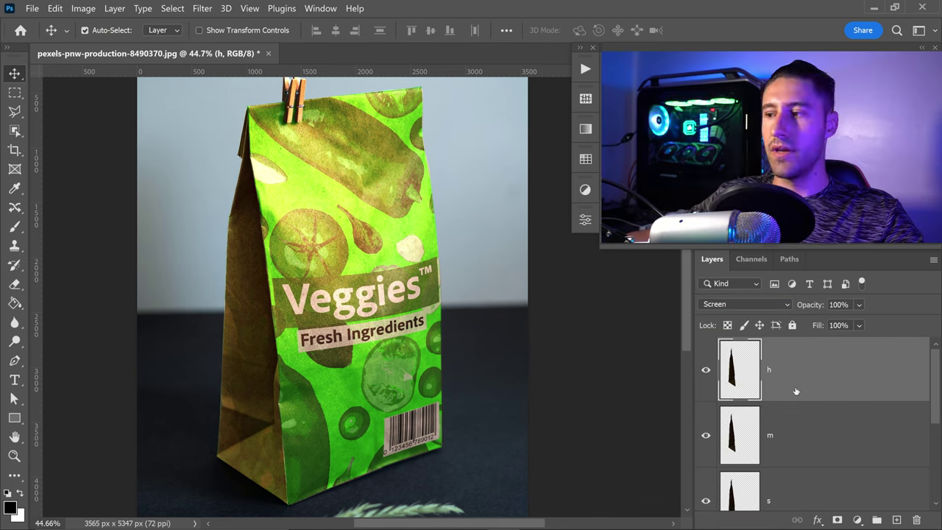
# Step: Hide layers h and m, and clip a Levels adjustment to layer s with input levels 12, 1.93 and 104
pyautogui.click(706, 369)
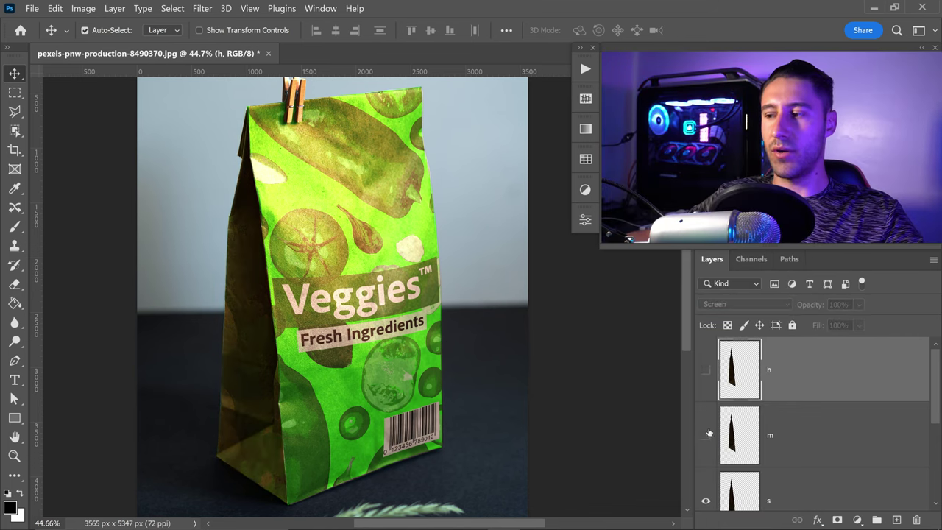
pyautogui.click(707, 434)
pyautogui.click(778, 488)
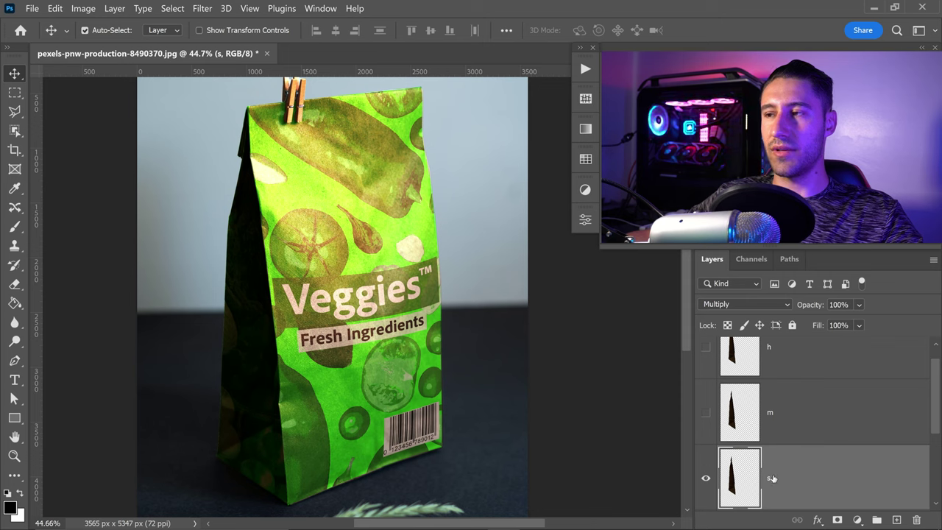
pyautogui.click(586, 191)
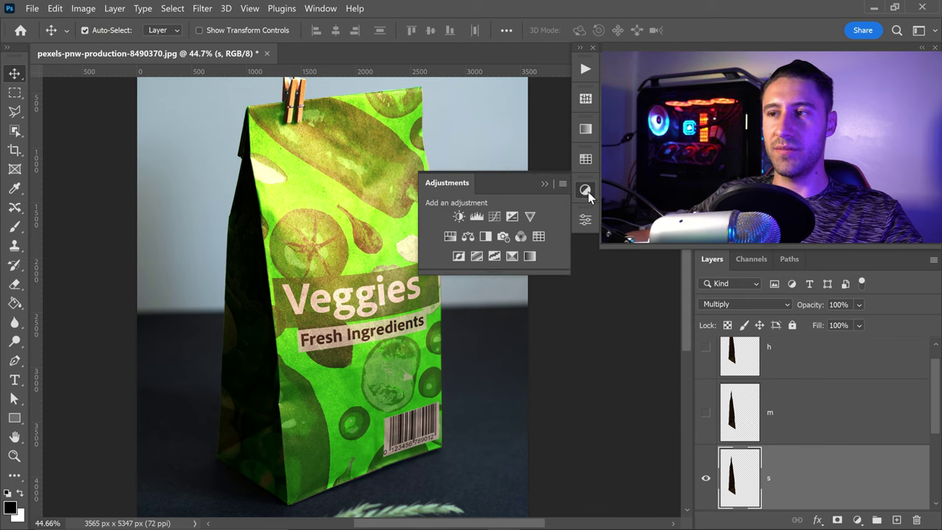
pyautogui.click(476, 217)
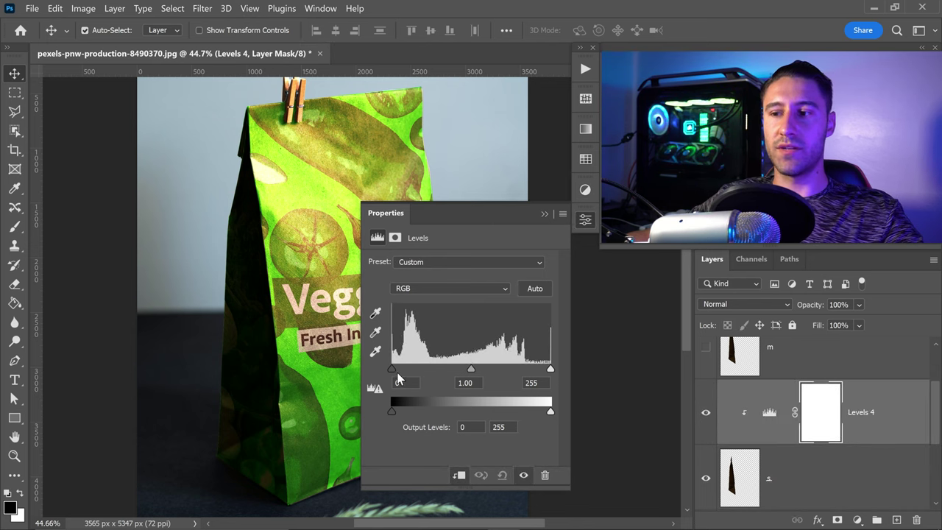
pyautogui.moveTo(393, 373); pyautogui.dragTo(400, 373)
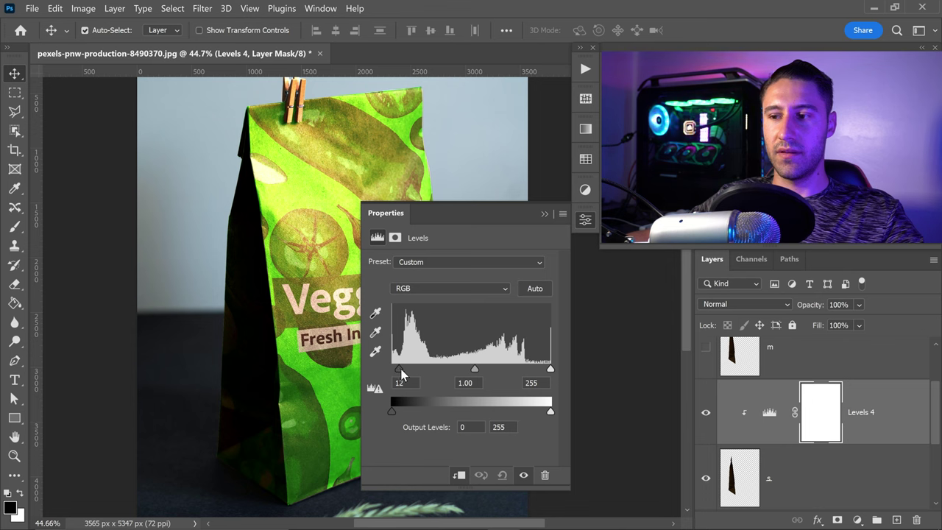
pyautogui.moveTo(476, 369)
pyautogui.mouseDown()
pyautogui.moveTo(445, 369)
pyautogui.moveTo(498, 369)
pyautogui.moveTo(437, 374)
pyautogui.moveTo(471, 369)
pyautogui.mouseUp()
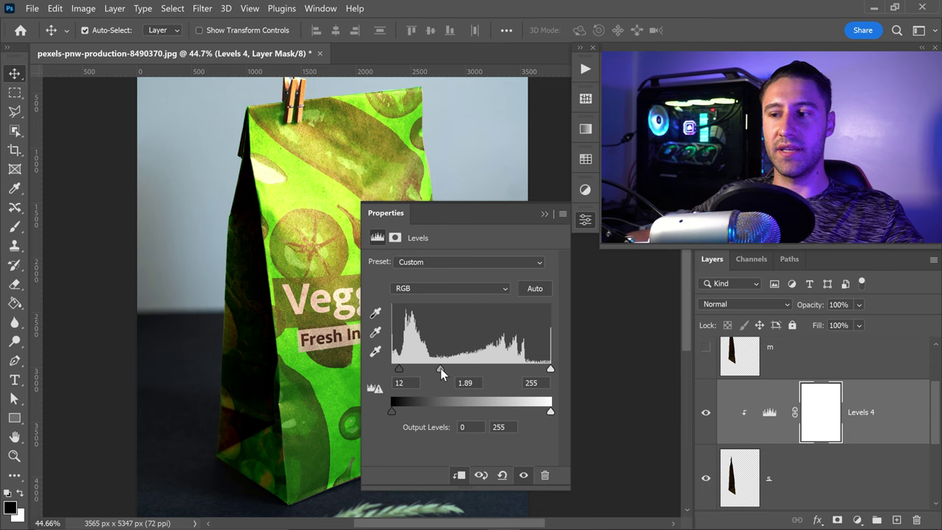
pyautogui.moveTo(438, 369); pyautogui.dragTo(439, 368)
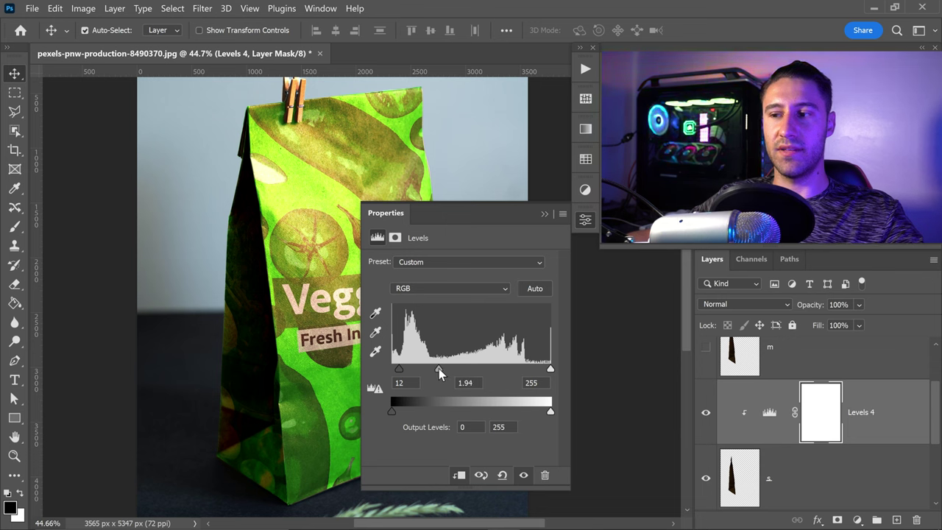
pyautogui.moveTo(550, 368); pyautogui.dragTo(456, 365)
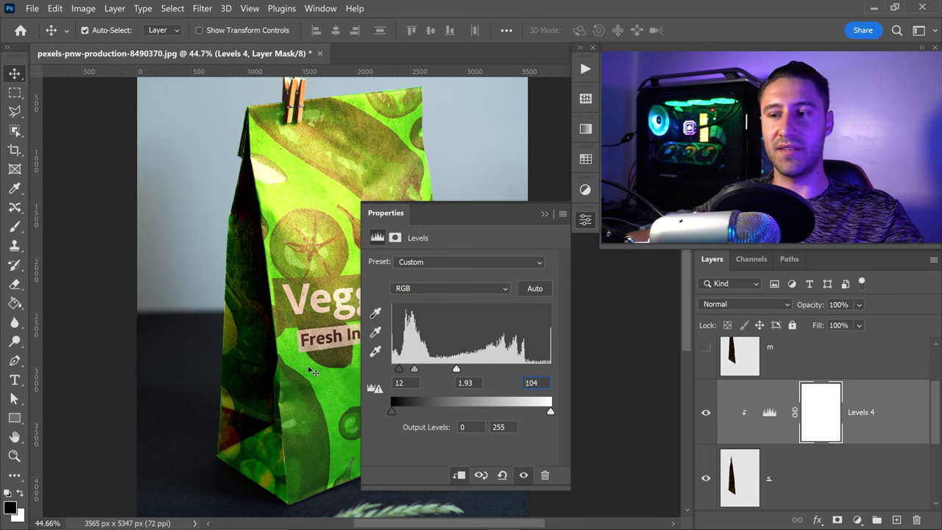
pyautogui.click(544, 214)
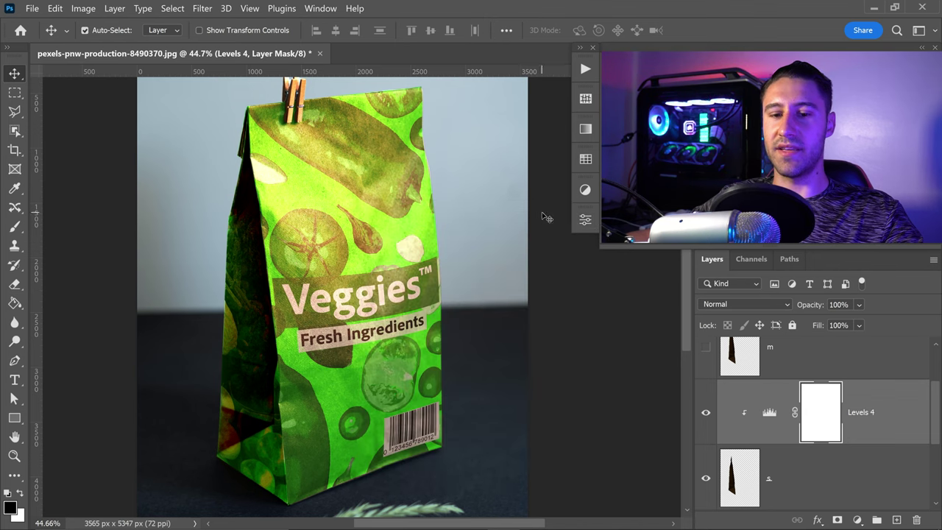
# Step: Show layer m and clip a Levels adjustment to it with input levels 18, 1.18 and 200
pyautogui.click(794, 355)
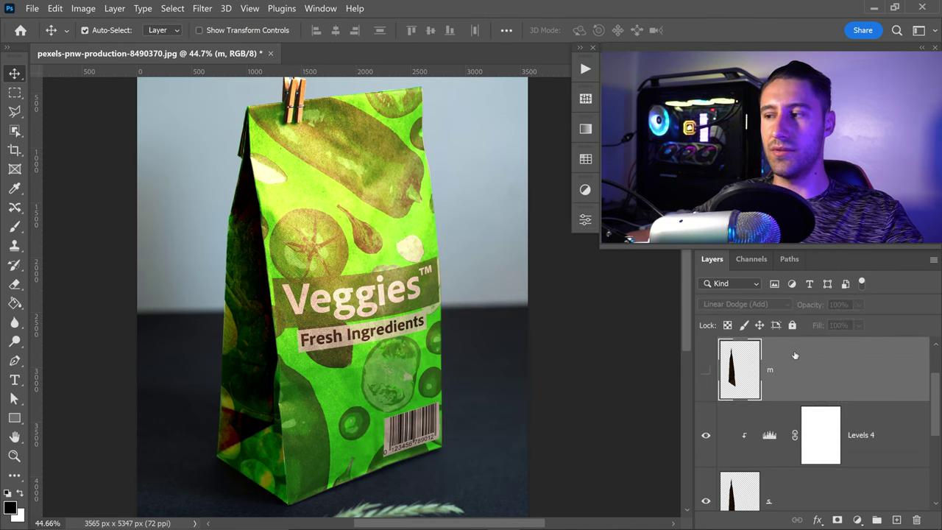
pyautogui.click(706, 372)
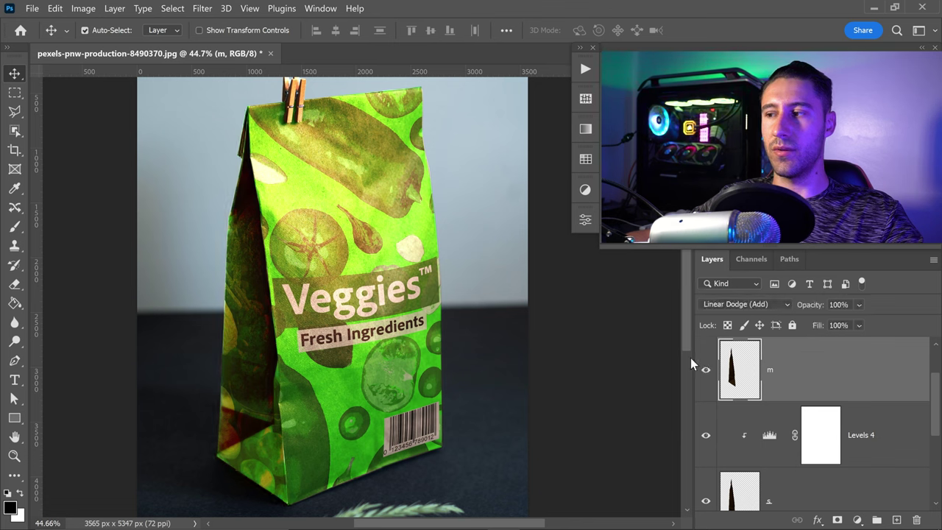
pyautogui.click(585, 190)
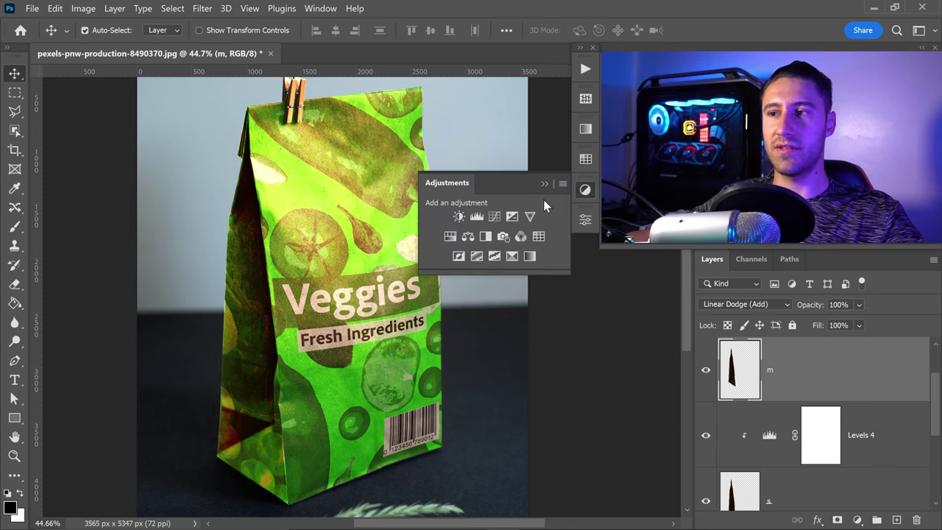
pyautogui.click(479, 217)
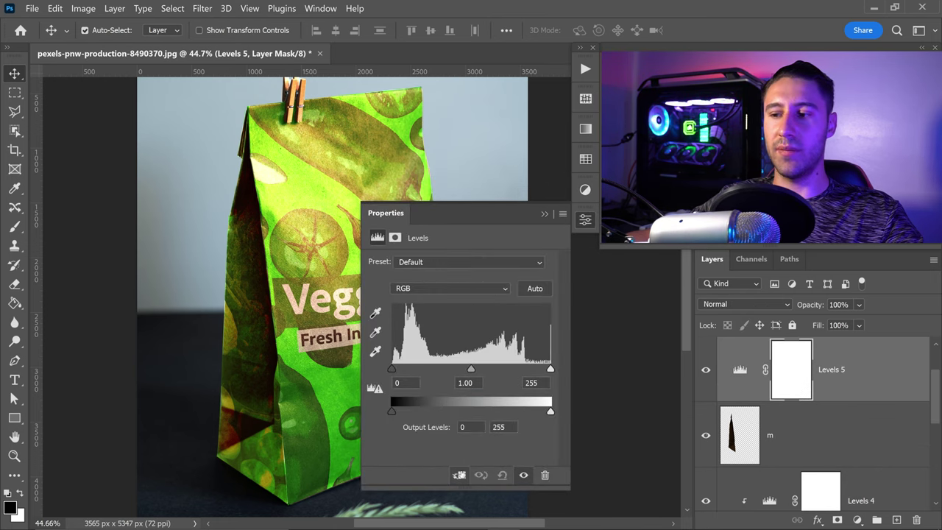
pyautogui.click(458, 474)
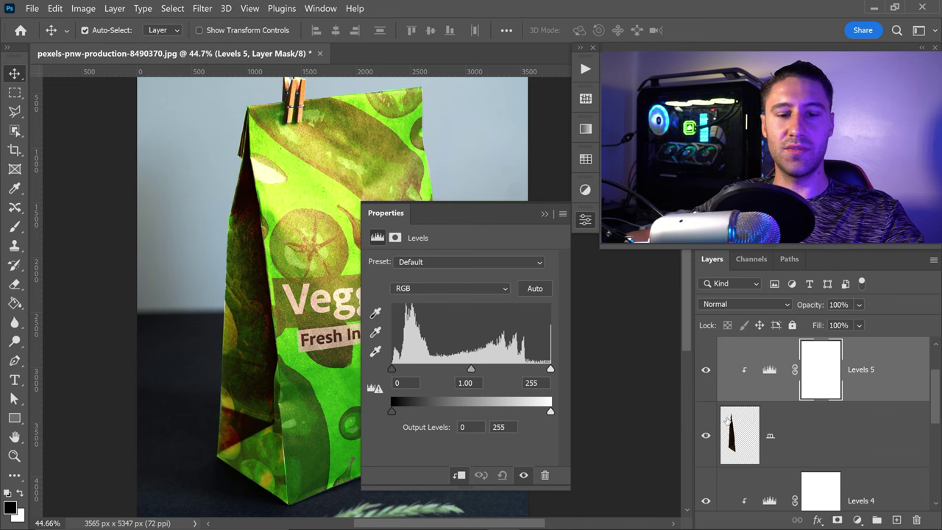
pyautogui.click(393, 368)
pyautogui.moveTo(393, 370)
pyautogui.mouseDown()
pyautogui.moveTo(410, 368)
pyautogui.moveTo(401, 374)
pyautogui.mouseUp()
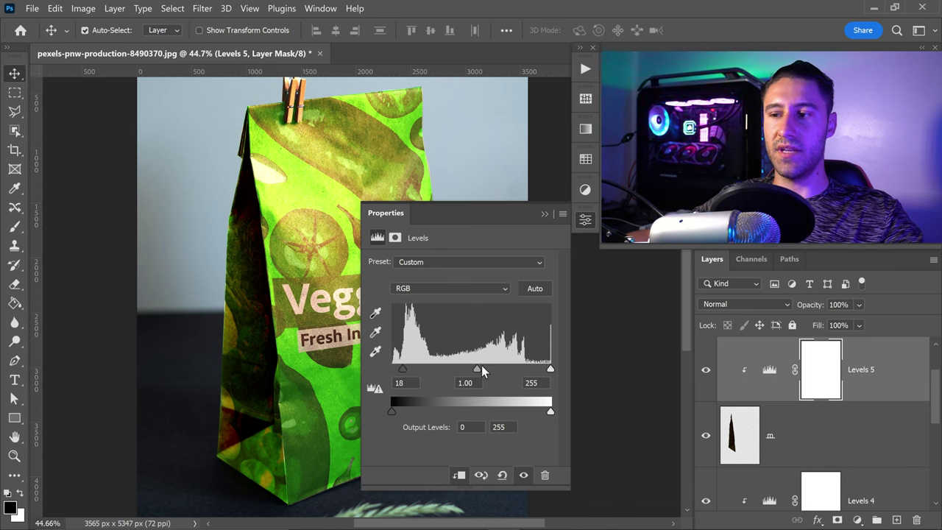
pyautogui.moveTo(471, 369); pyautogui.dragTo(468, 368)
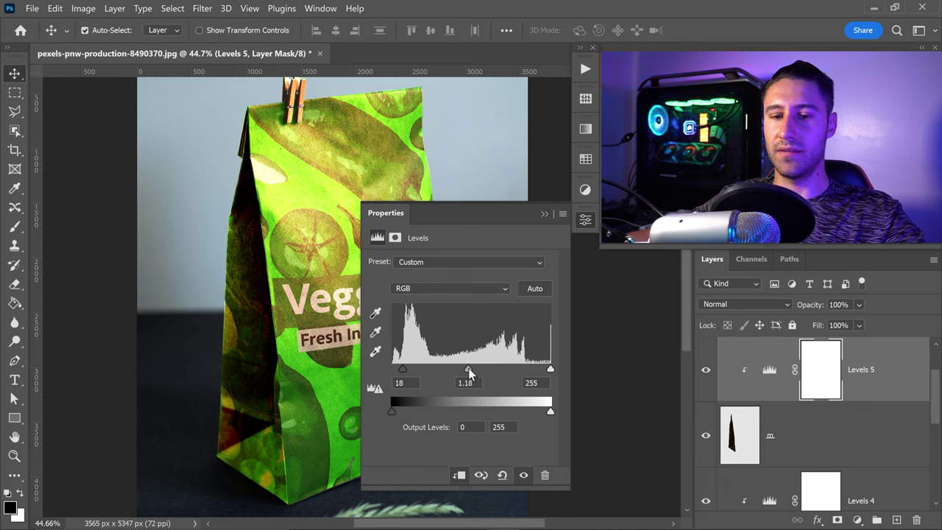
pyautogui.moveTo(549, 370); pyautogui.dragTo(515, 369)
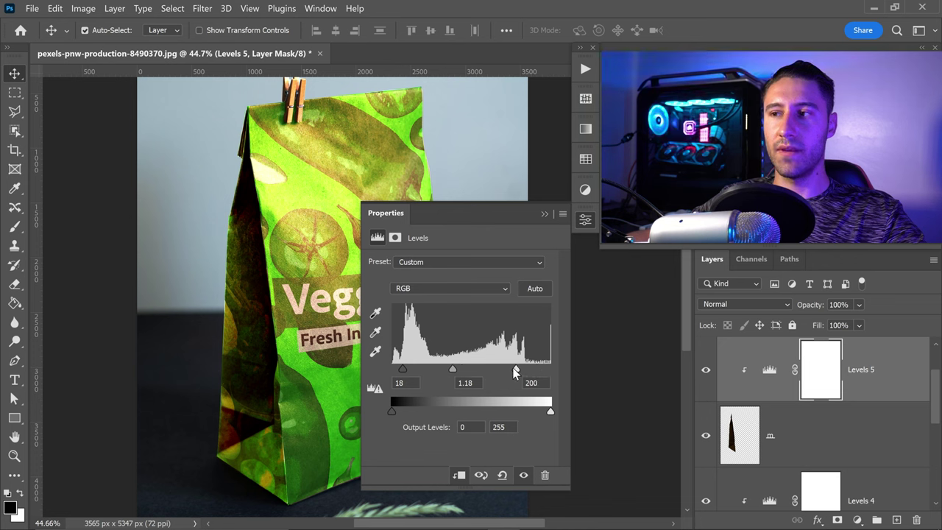
pyautogui.click(546, 214)
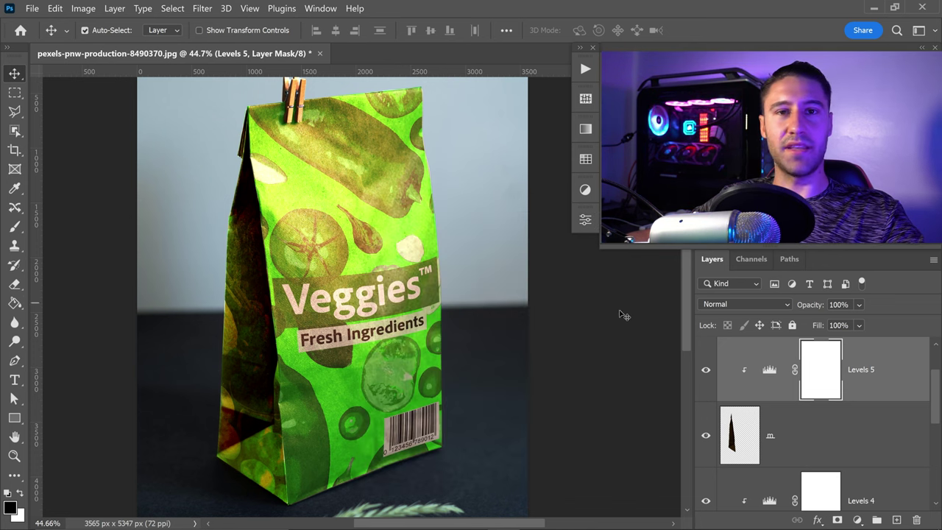
# Step: Show layer h and clip a Levels adjustment to it with input levels 2, 0.75 and 255
pyautogui.scroll(1, 767, 409)
pyautogui.click(789, 375)
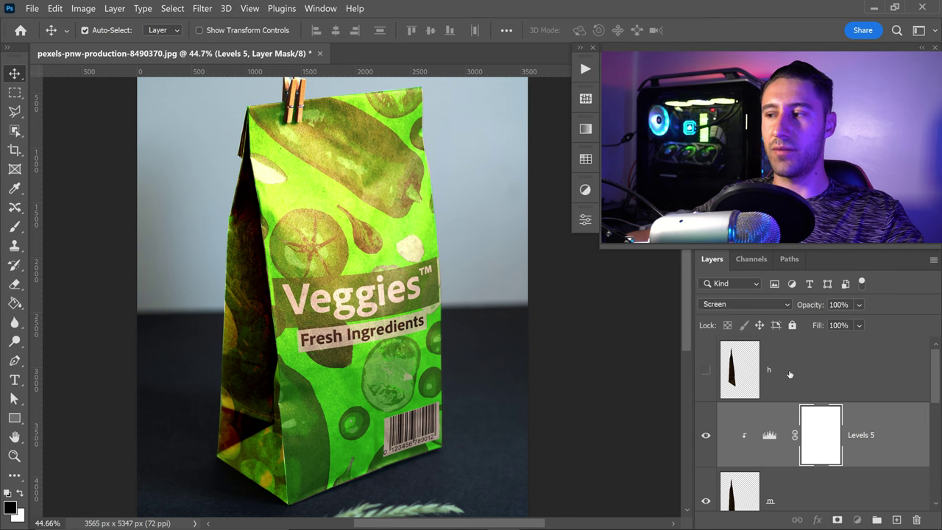
pyautogui.click(706, 370)
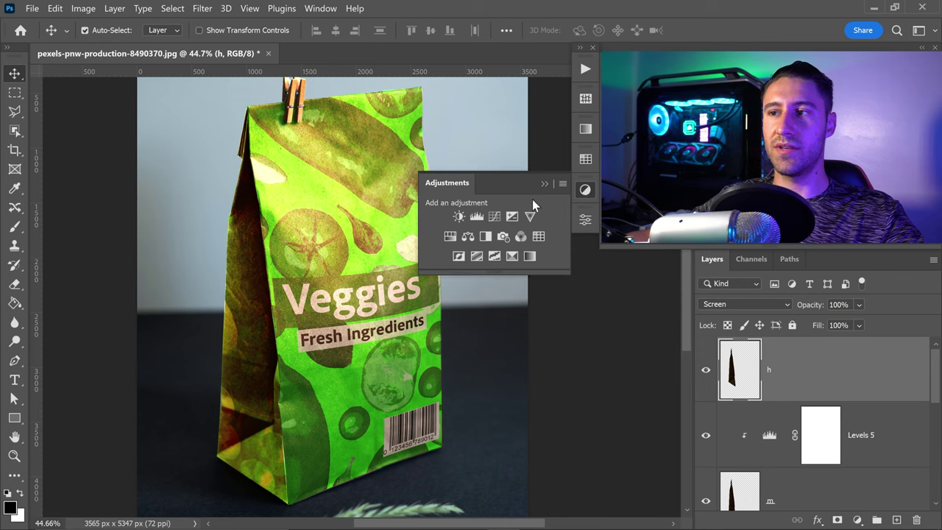
pyautogui.click(479, 217)
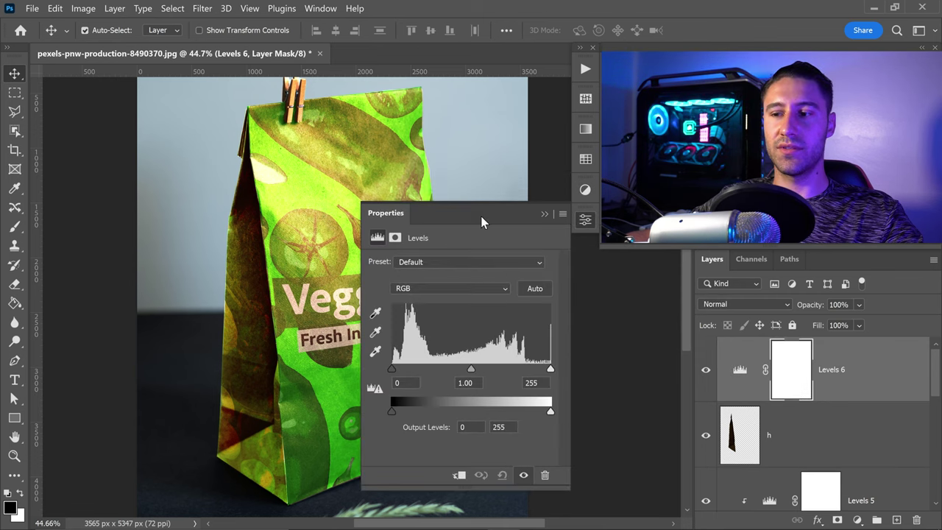
pyautogui.click(459, 474)
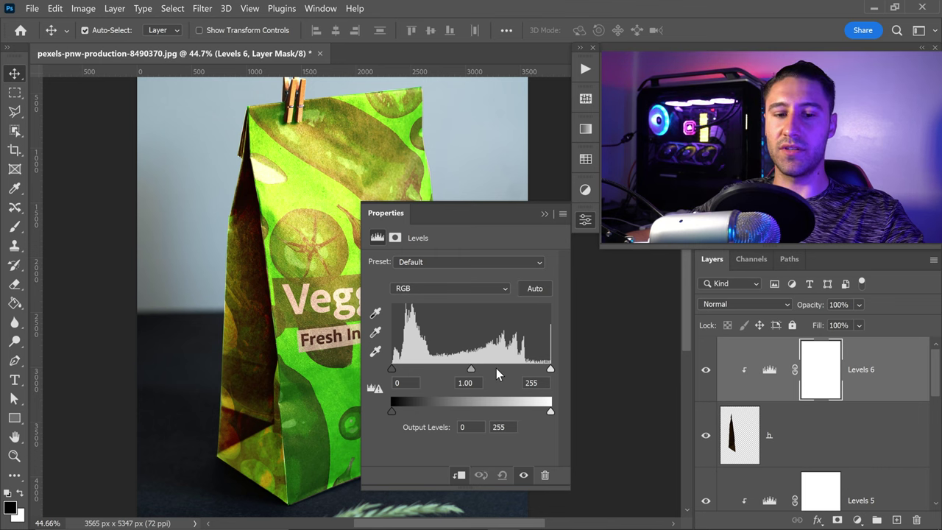
pyautogui.moveTo(393, 372); pyautogui.dragTo(395, 371)
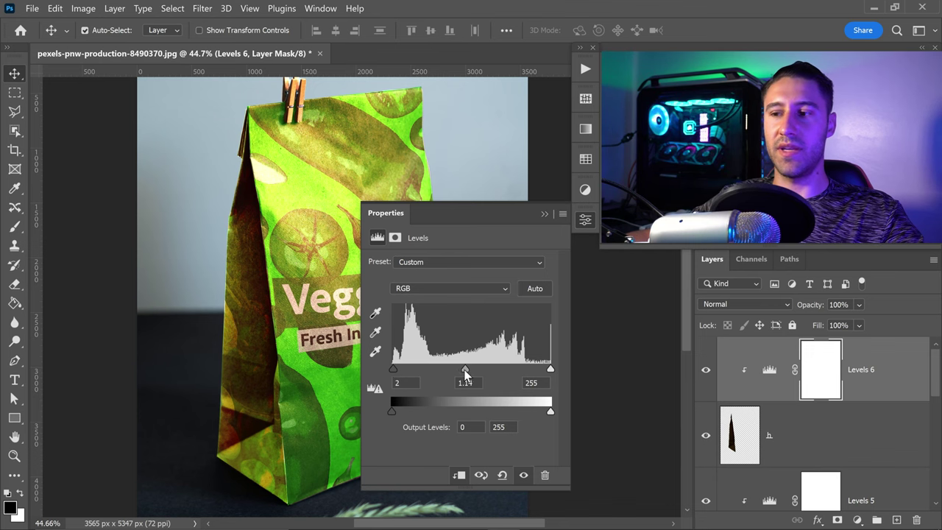
pyautogui.moveTo(473, 373); pyautogui.dragTo(486, 369)
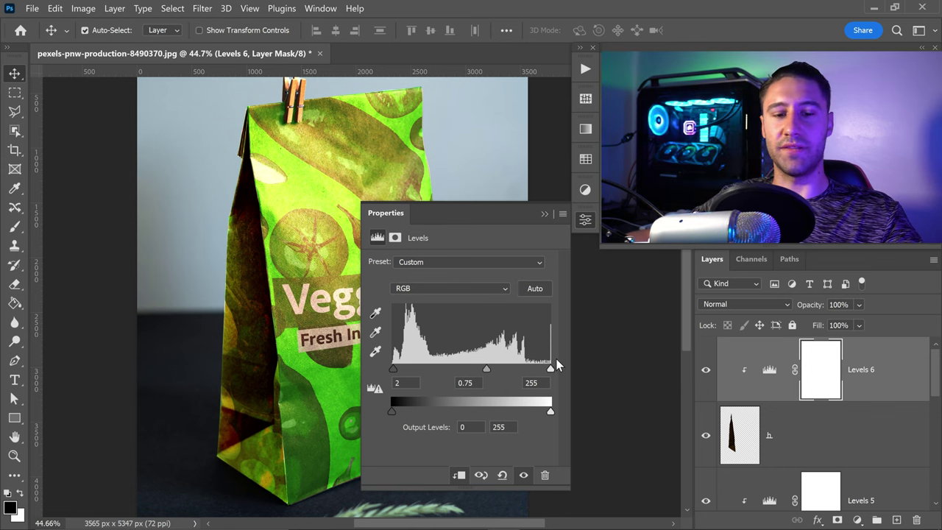
pyautogui.click(545, 214)
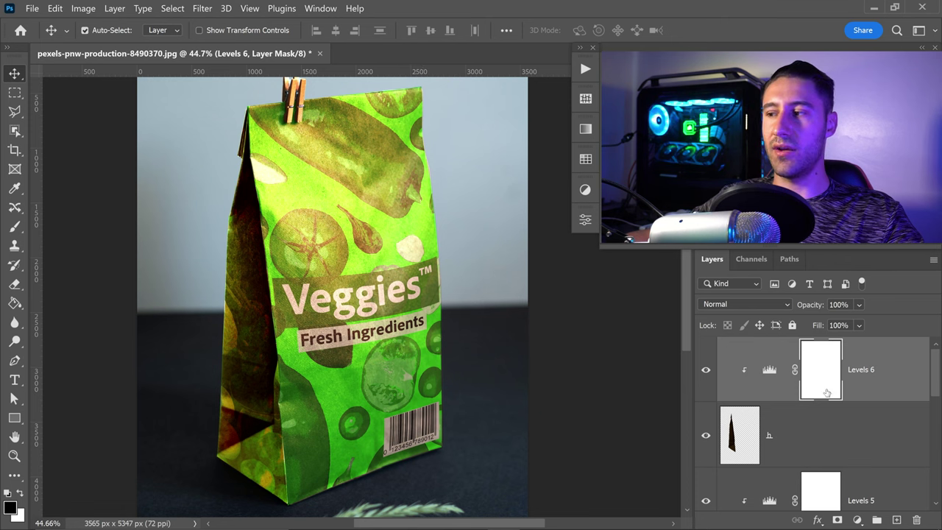
# Step: Group all side panel layers, from the topmost Levels adjustment down to Rectangle 2, and name the group "side view"
pyautogui.scroll(-5, 867, 387)
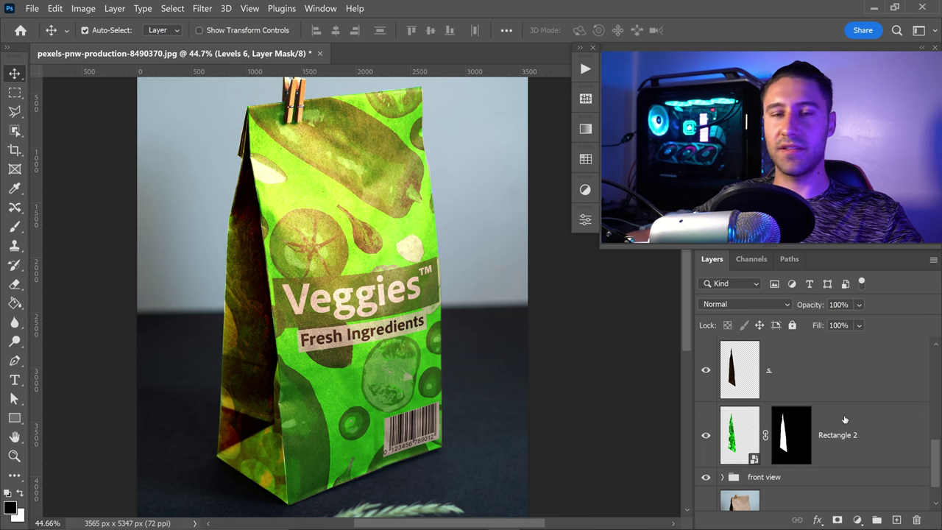
pyautogui.keyDown('shift'); pyautogui.click(845, 419); pyautogui.keyUp('shift')
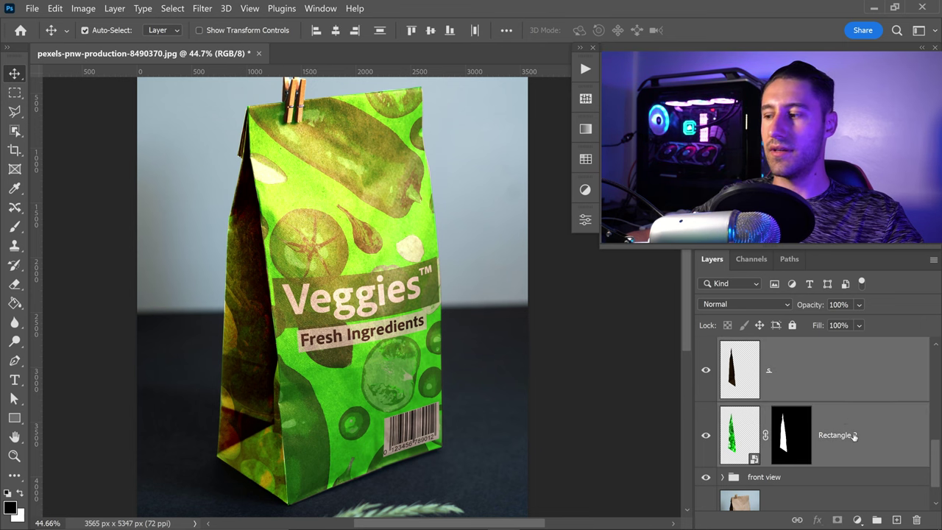
pyautogui.click(876, 520)
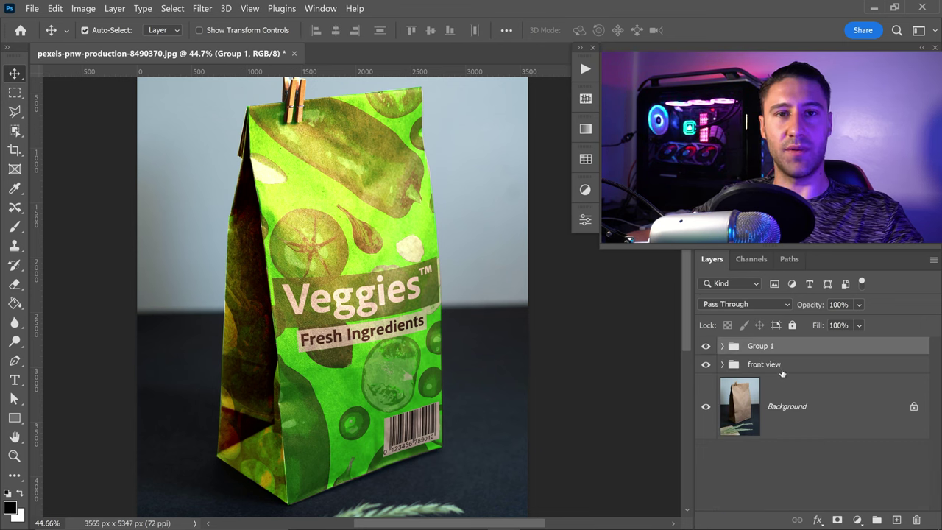
pyautogui.doubleClick(762, 346)
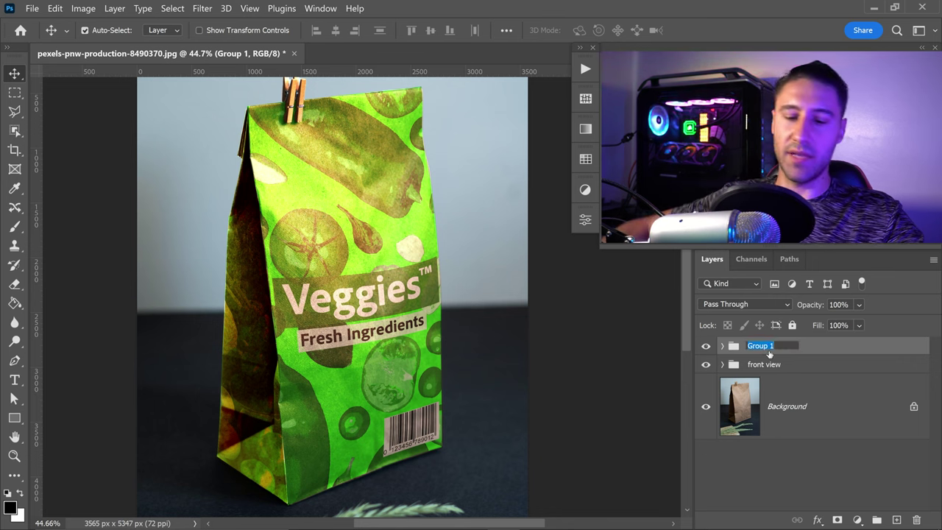
pyautogui.write('side view')
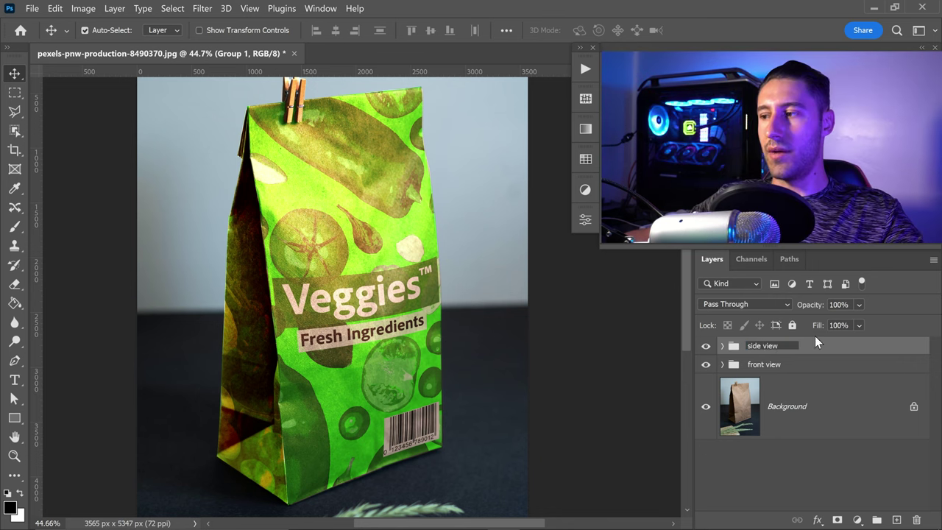
pyautogui.press('Return')
# Step: Toggle the visibility of the front view and side view groups off and on to compare each panel with the original bag
pyautogui.click(765, 364)
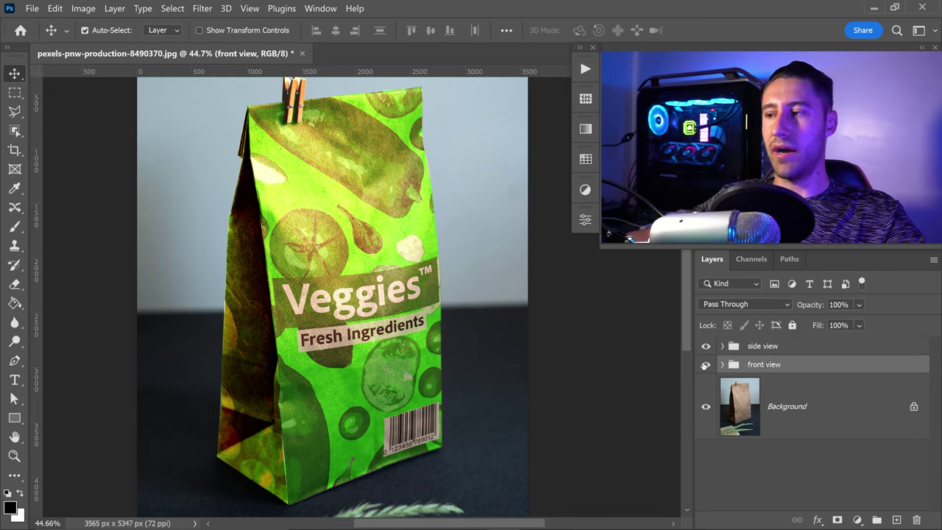
pyautogui.click(705, 365)
pyautogui.click(705, 364)
pyautogui.click(705, 346)
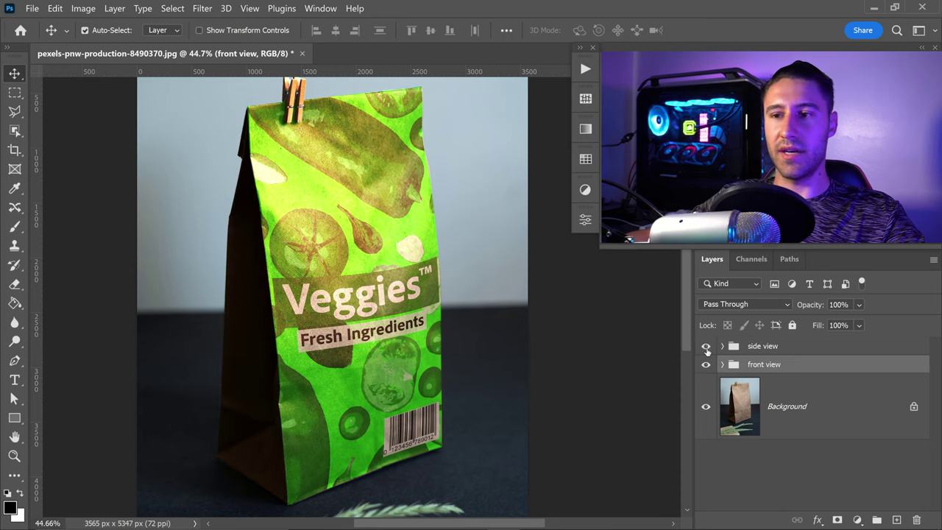
pyautogui.click(705, 346)
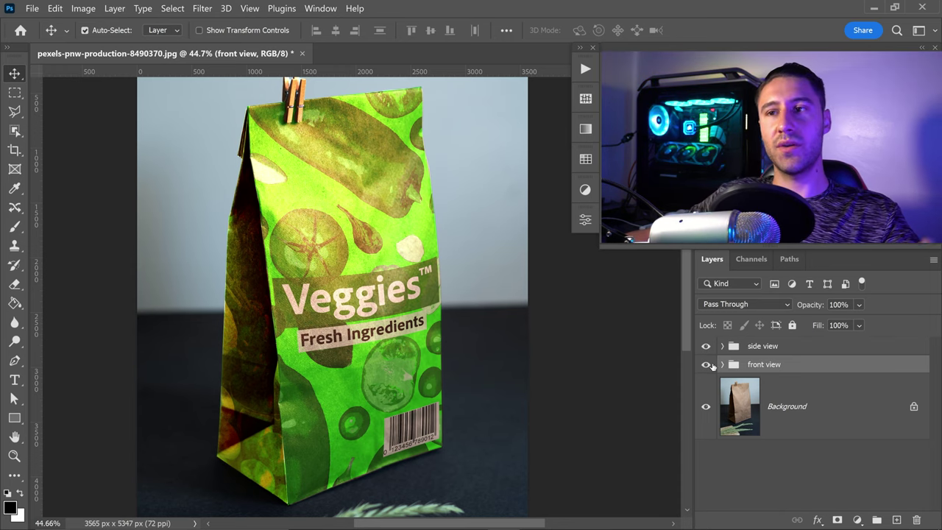